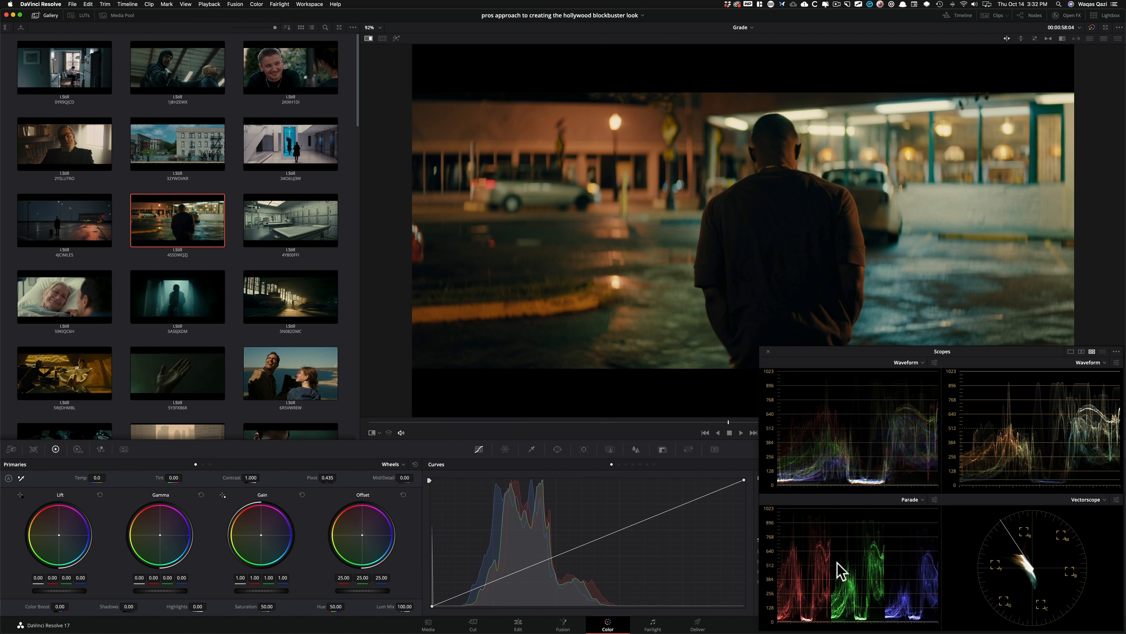
Close the floating scopes window and set the docked scope to Vectorscope.
click(768, 352)
click(1065, 464)
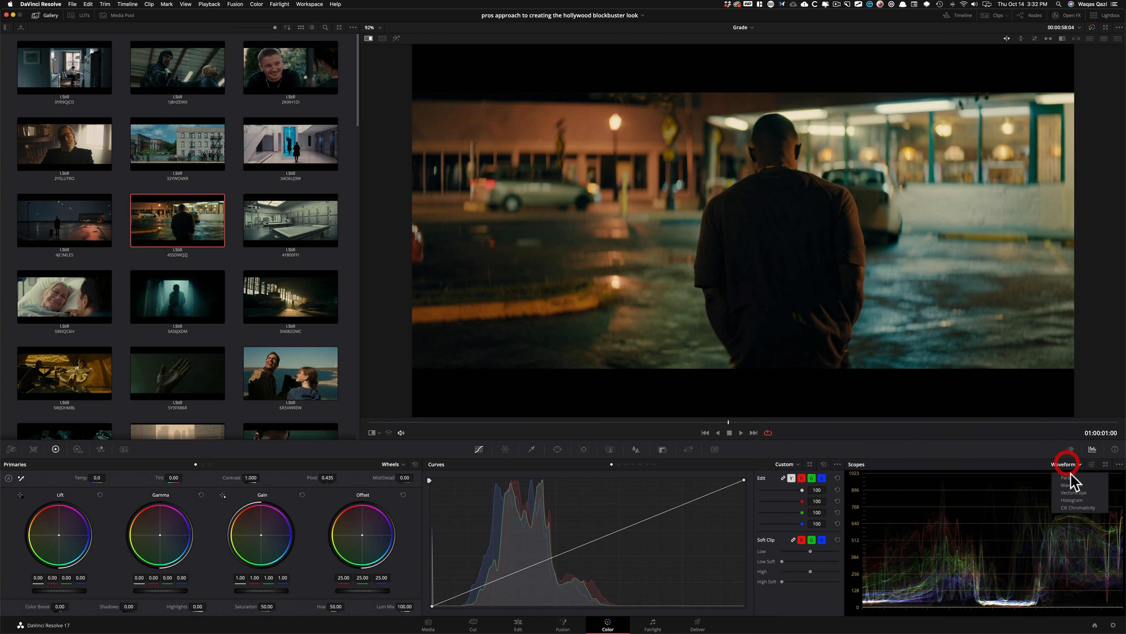
click(1082, 492)
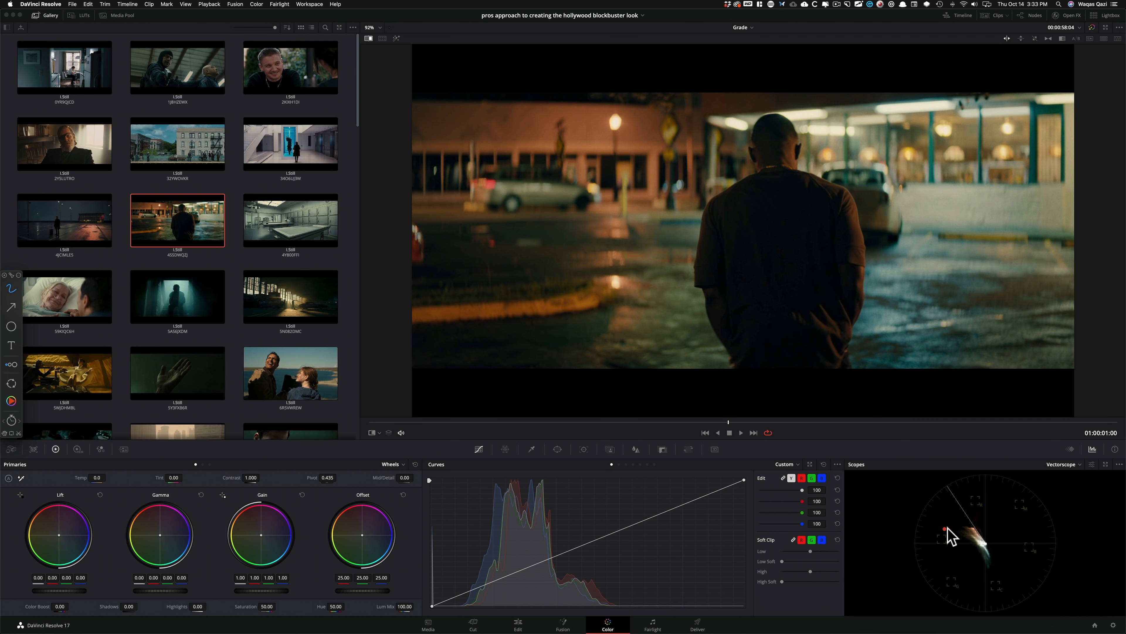
mouse_move(943, 530)
mouse_down()
mouse_move(981, 501)
mouse_move(942, 531)
mouse_up()
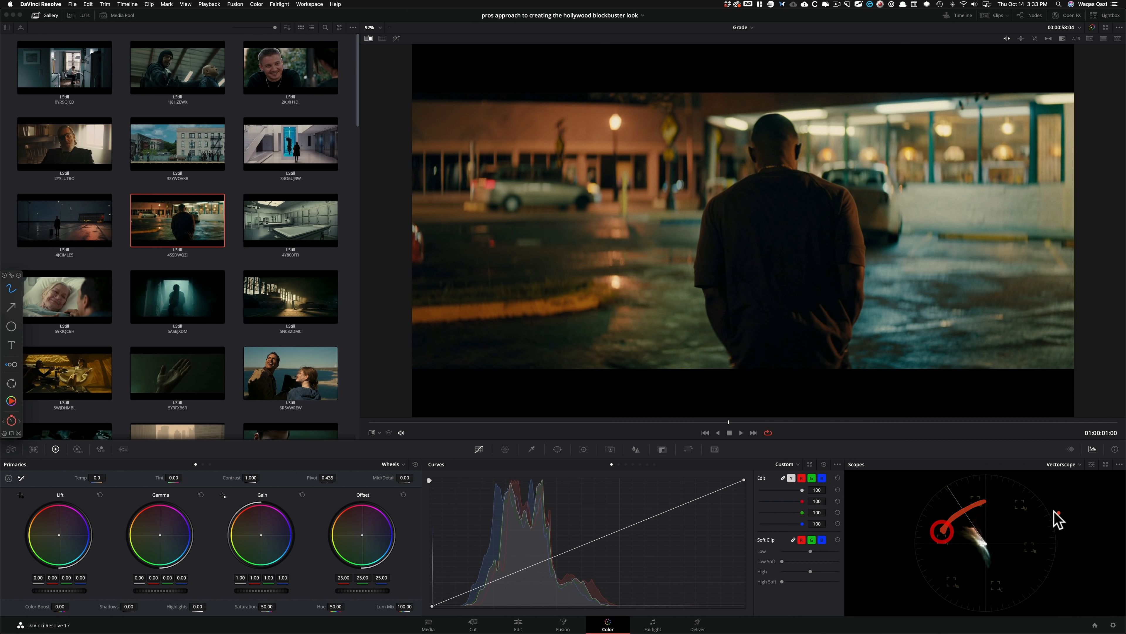
mouse_move(1008, 503)
mouse_down()
mouse_move(1038, 535)
mouse_move(986, 502)
mouse_up()
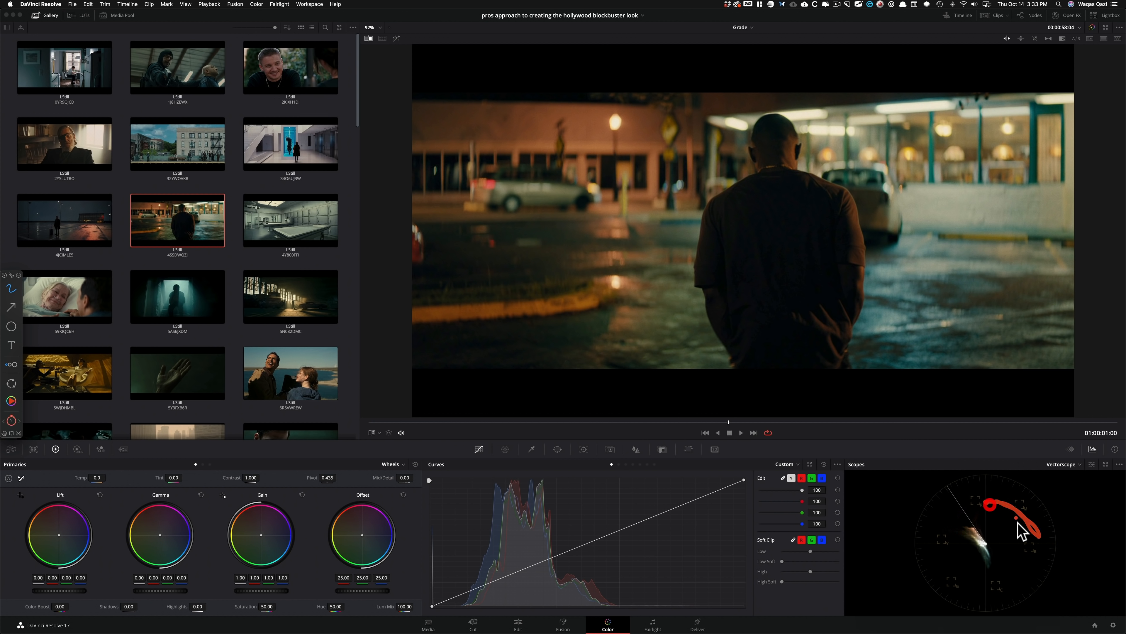
mouse_move(998, 593)
mouse_down()
mouse_move(1028, 555)
mouse_move(993, 583)
mouse_move(933, 554)
mouse_move(975, 587)
mouse_up()
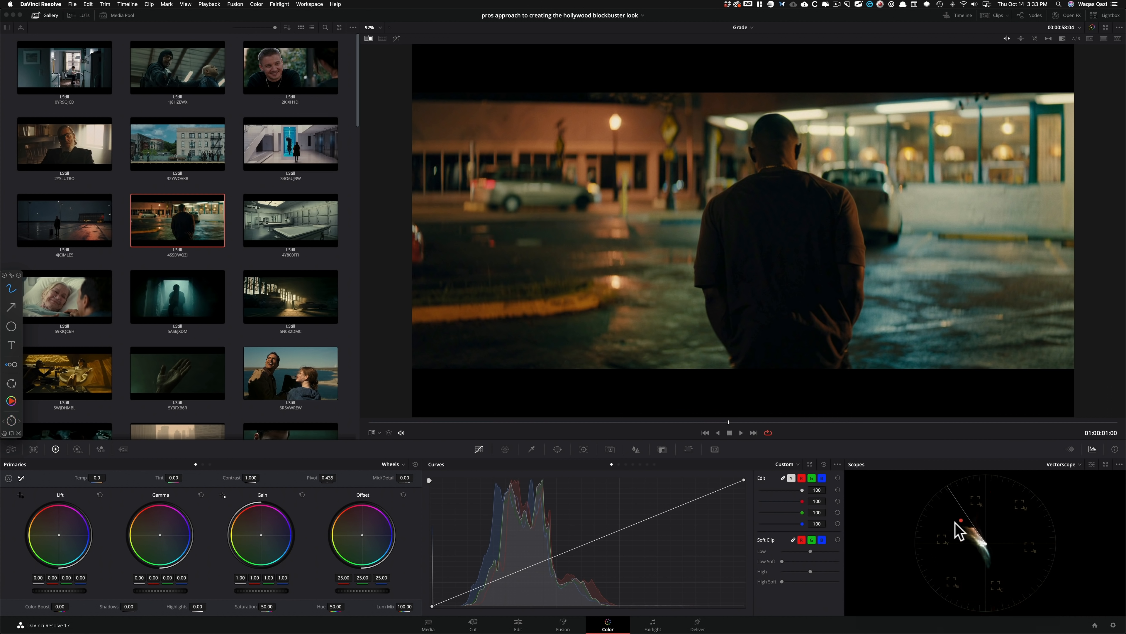
drag(985, 536, 975, 536)
drag(1011, 572, 1006, 576)
click(960, 531)
drag(958, 565, 1015, 523)
drag(1012, 522, 1002, 566)
key(grave)
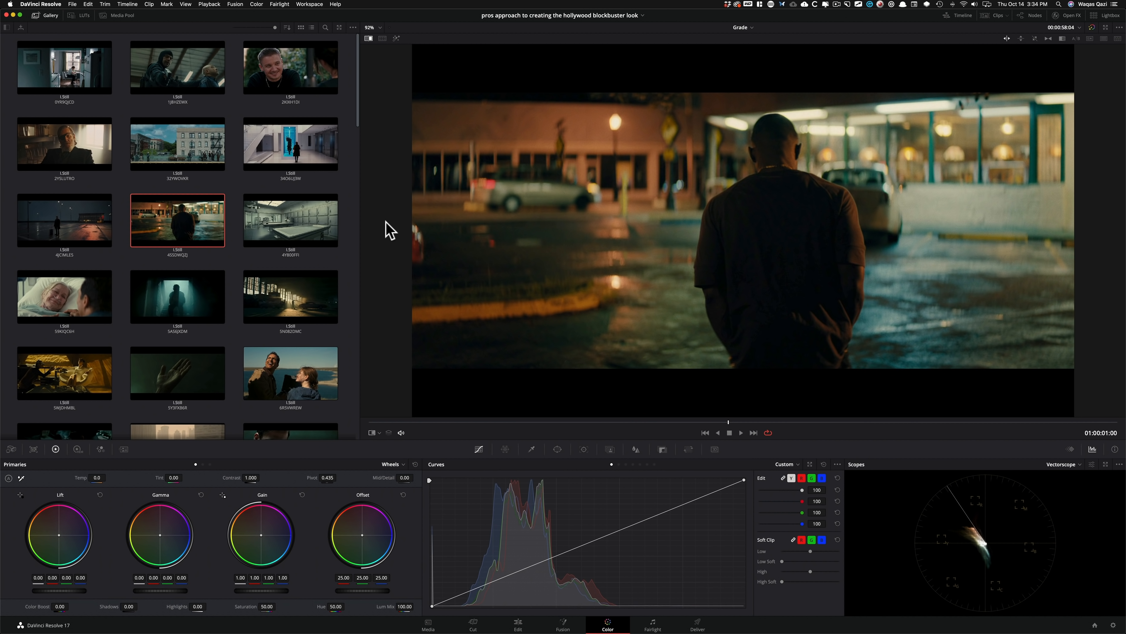
View the lakeside pair, dark-suited man, couple in bed and desert car stills one by one, examining each on the vectorscope.
click(305, 390)
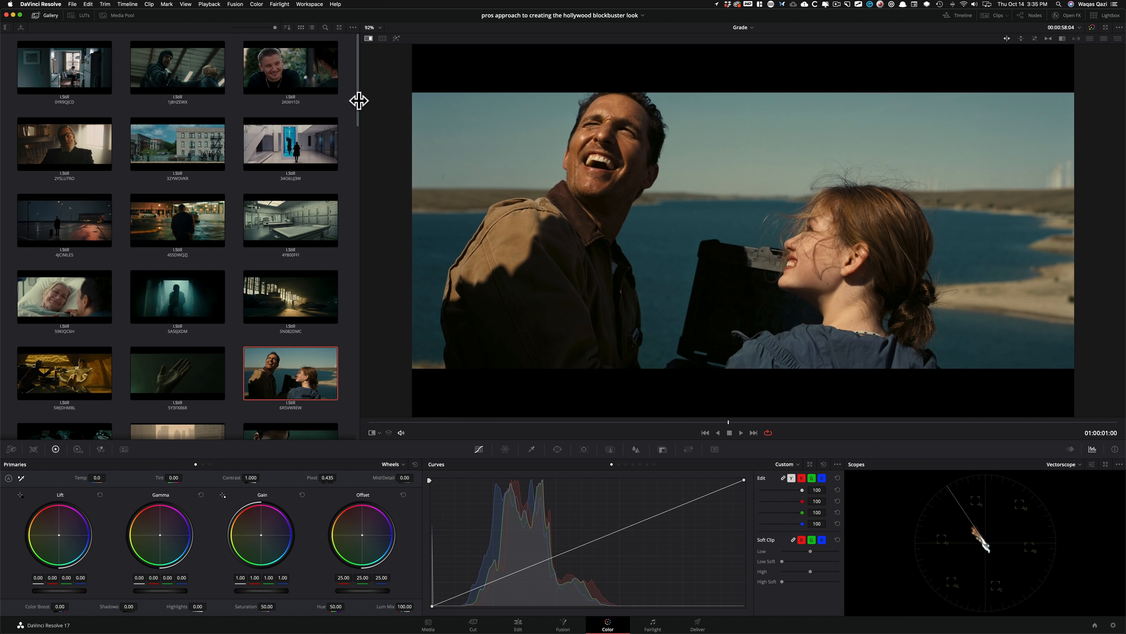
drag(359, 109, 373, 176)
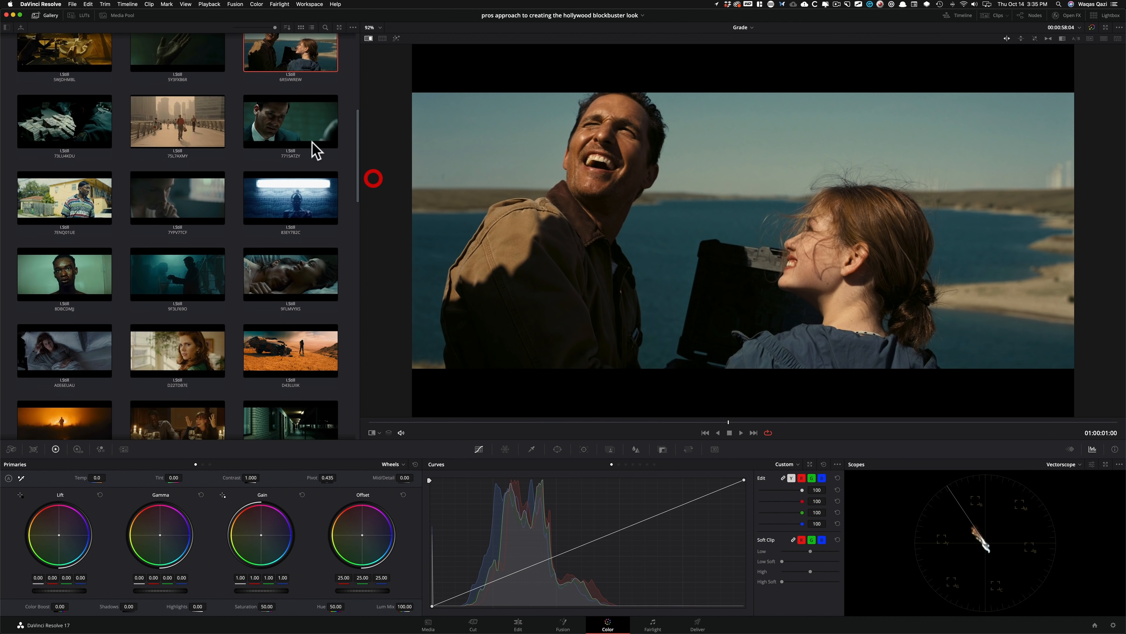
double_click(287, 122)
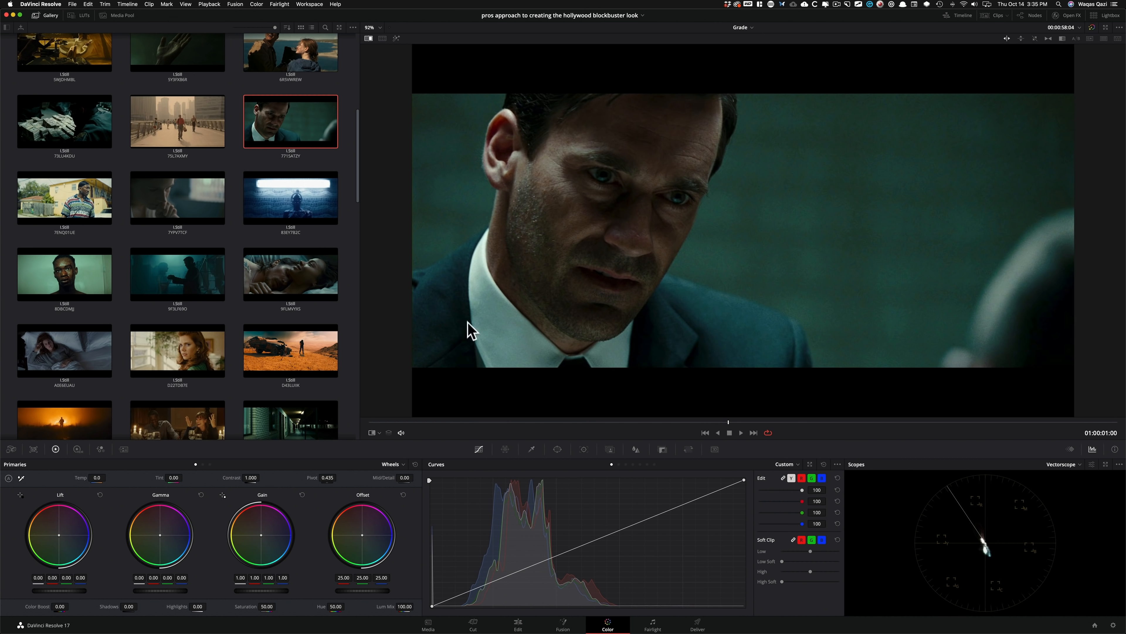
click(293, 284)
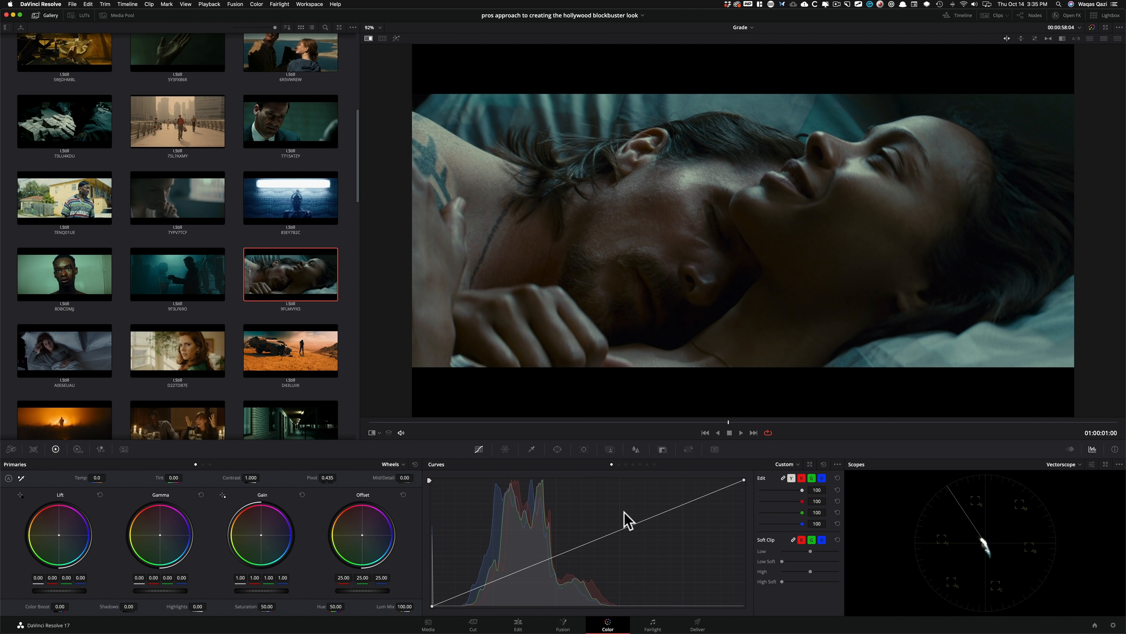
click(308, 362)
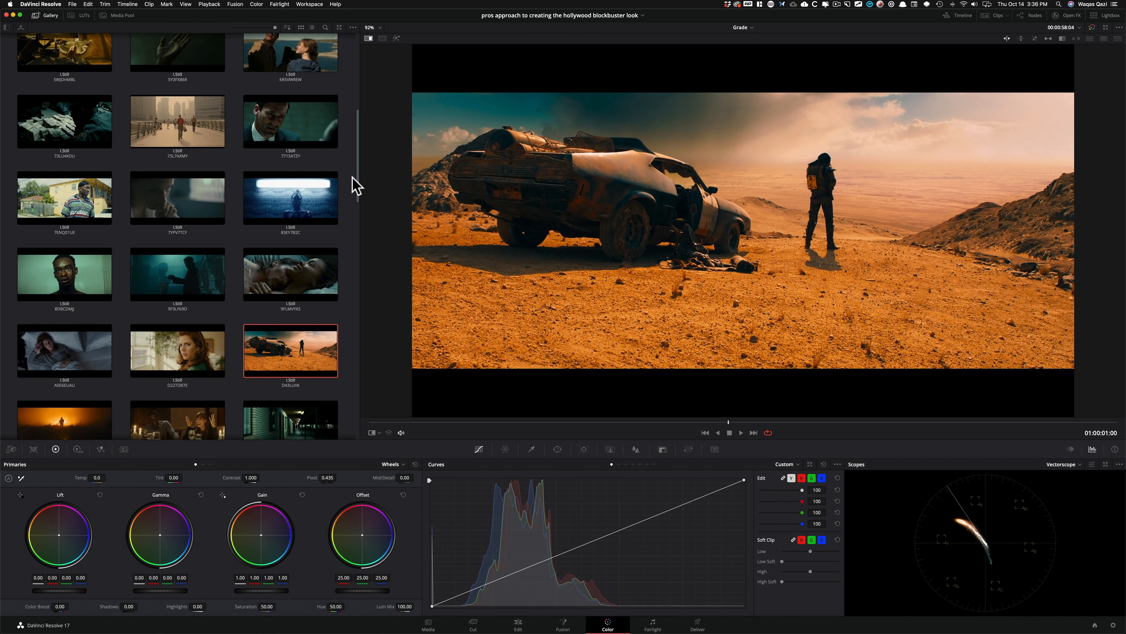
View the still of the woman in the dark room, check it on the Waveform scope, and return to the Vectorscope.
drag(358, 182, 357, 281)
double_click(276, 173)
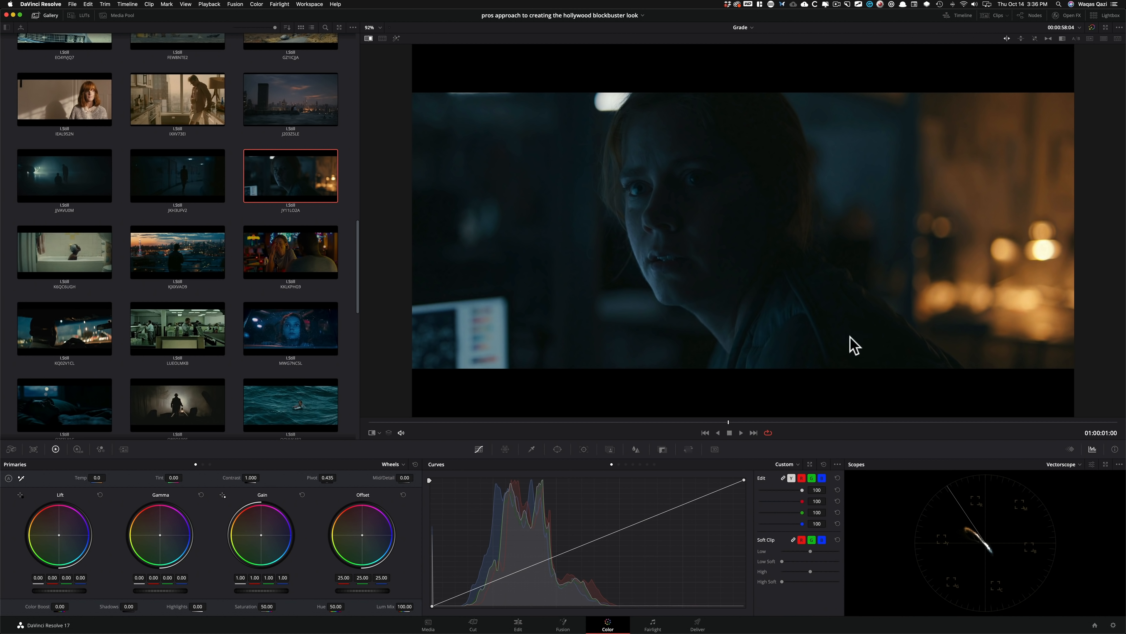
click(1076, 466)
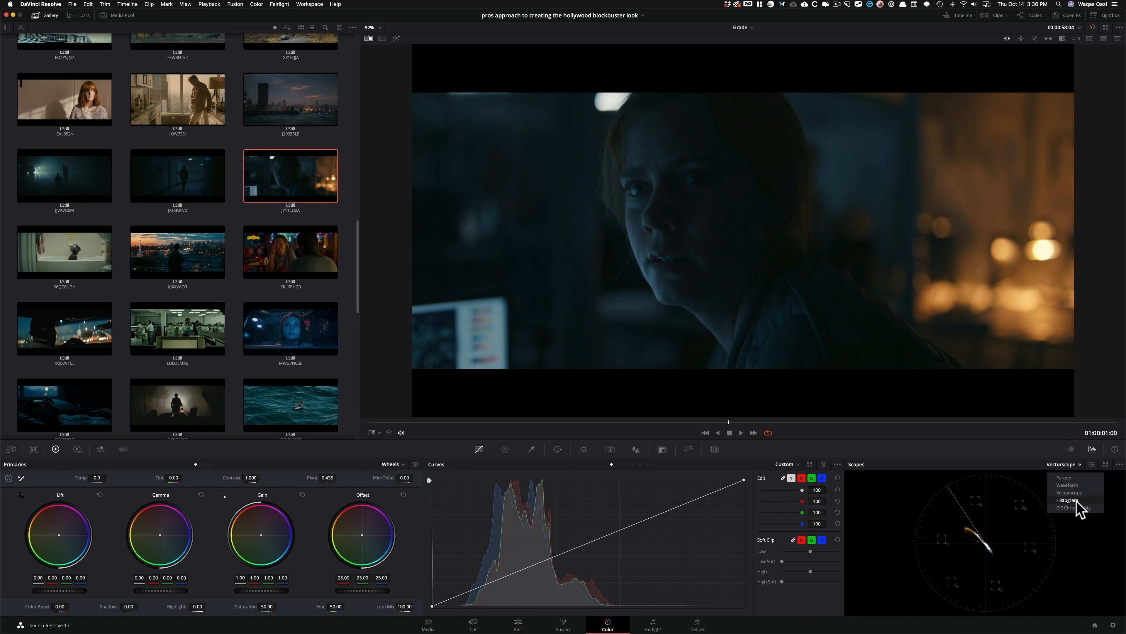
click(1082, 485)
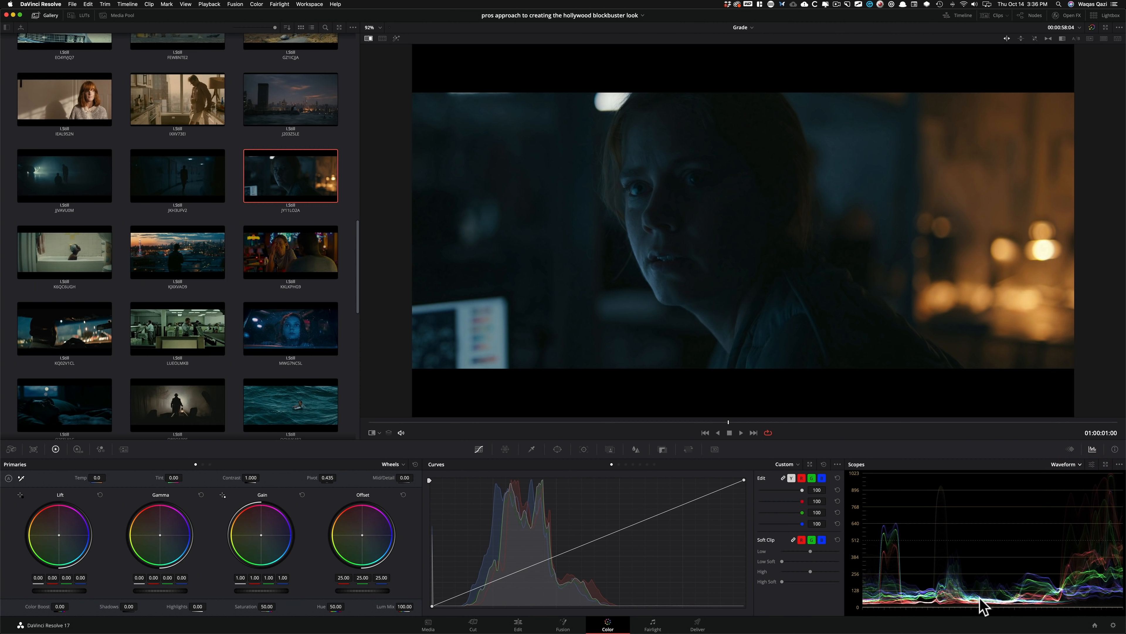
click(1069, 465)
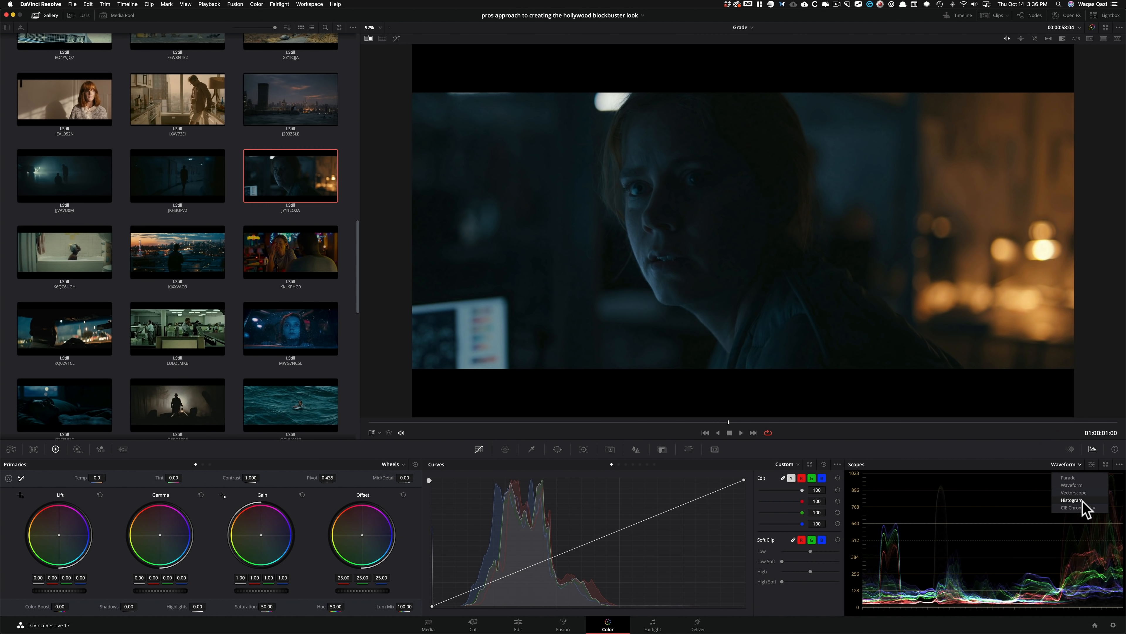
click(1093, 494)
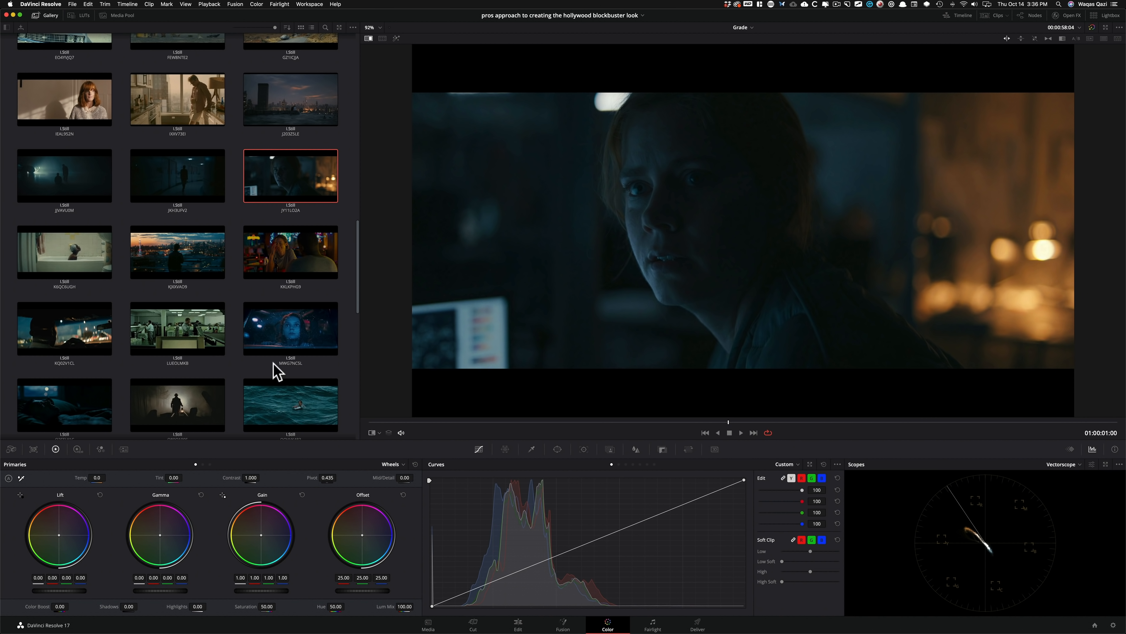
View the city skyline and night driver stills on the vectorscope and browse the remaining reference stills.
double_click(173, 252)
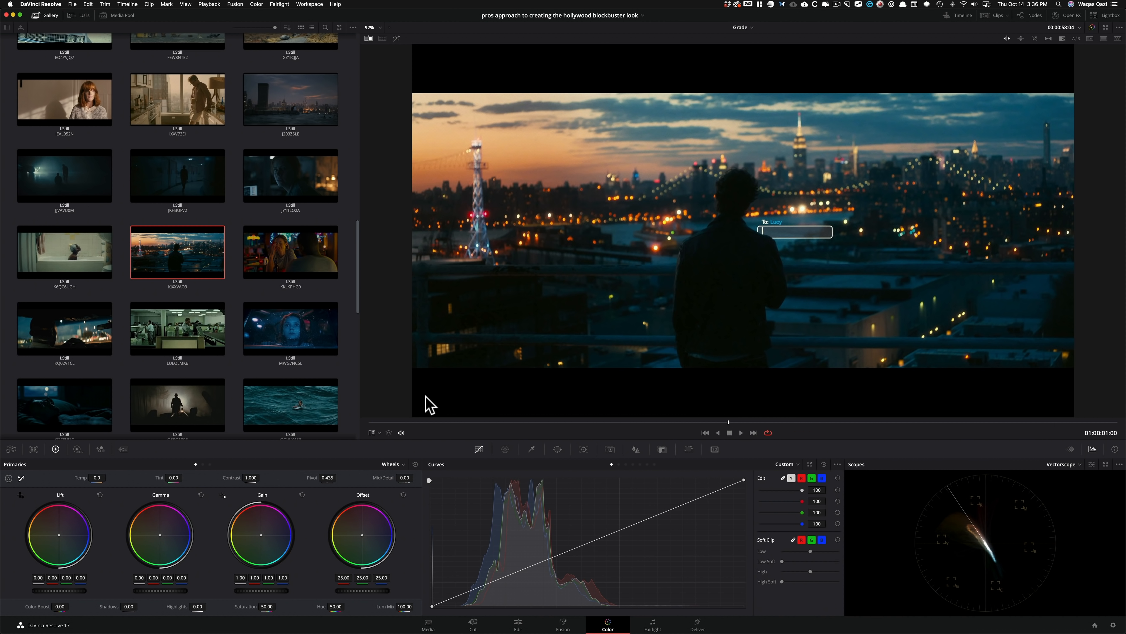
click(66, 330)
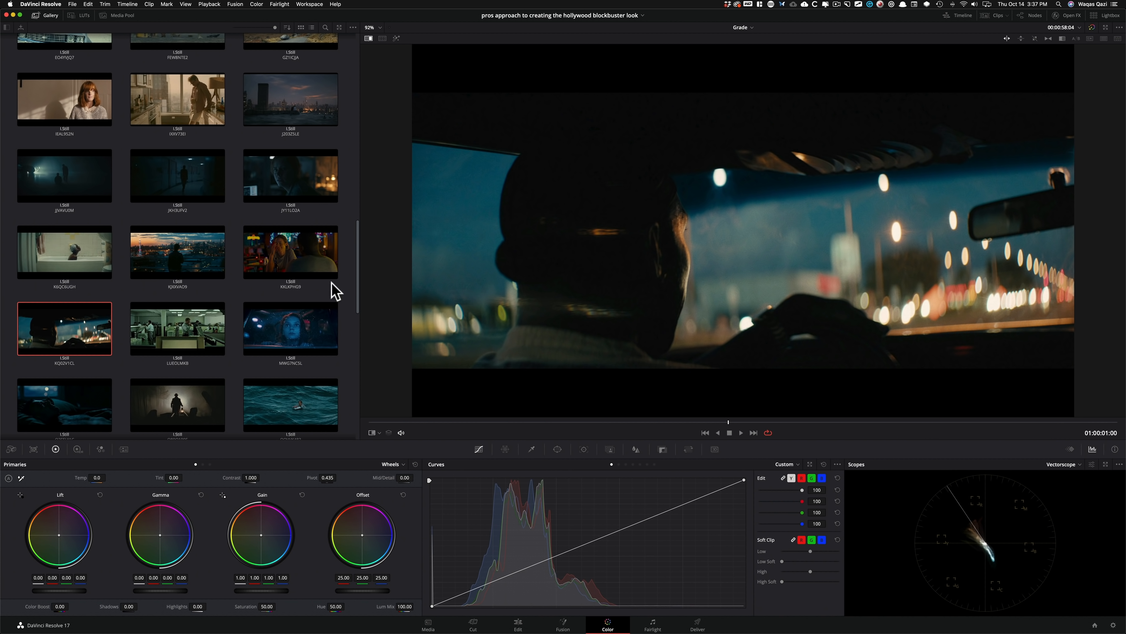
drag(358, 290, 364, 433)
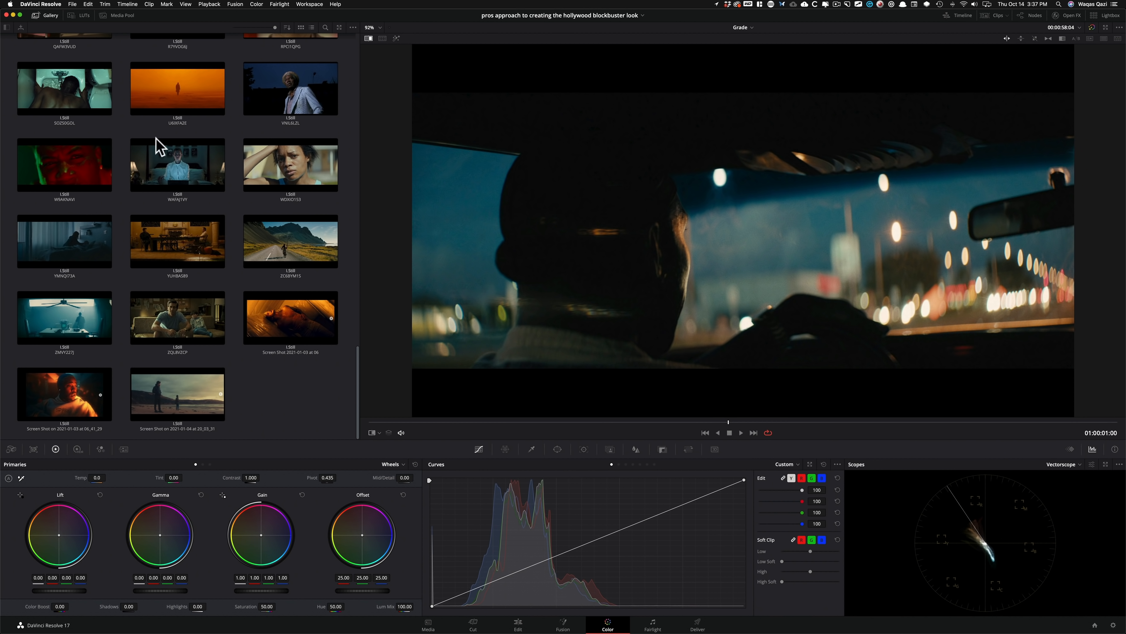
Hide the stills gallery and show the clip strip, node graph and Open FX library.
click(50, 16)
click(996, 15)
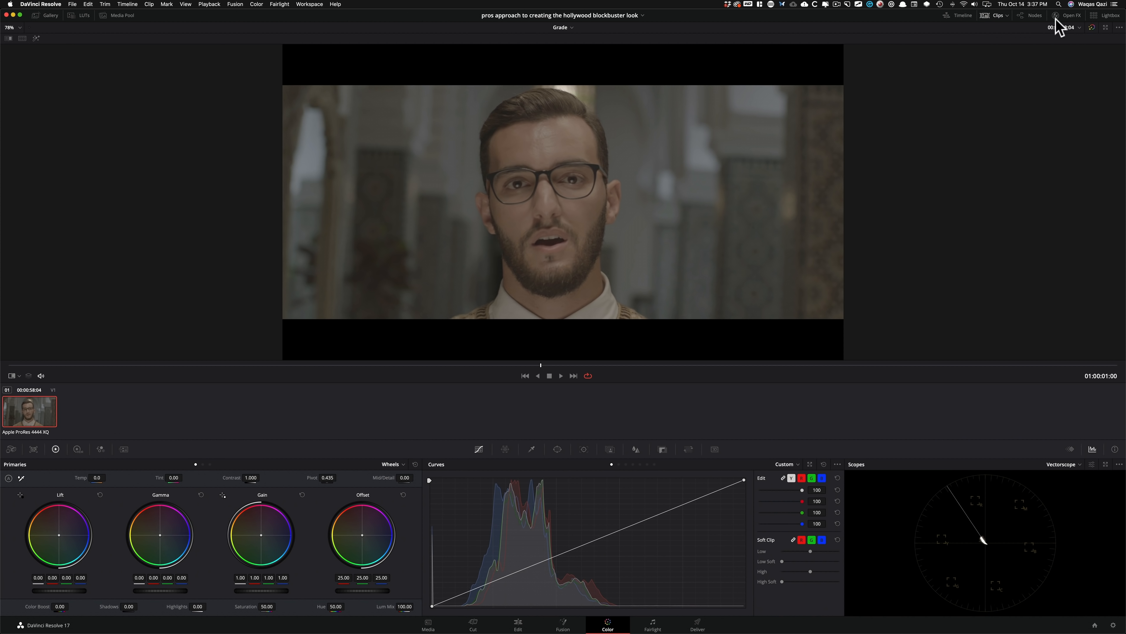
click(1027, 16)
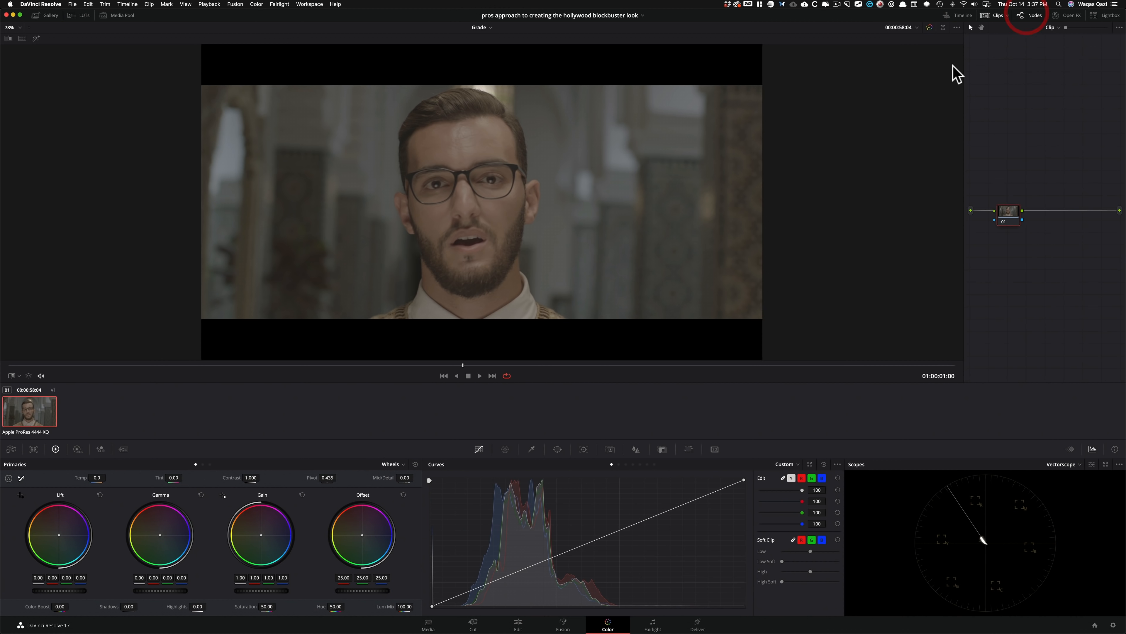
click(1069, 16)
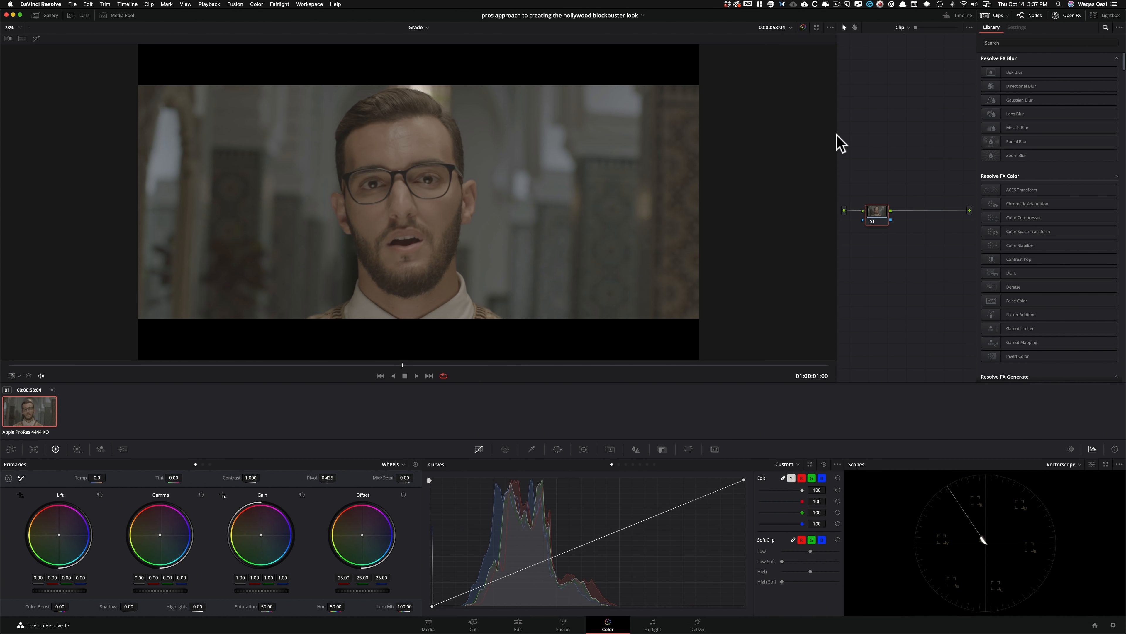
Enlarge the node graph by moving its divider with the viewer and hiding the clip strip, and reposition node 01.
drag(836, 134, 558, 152)
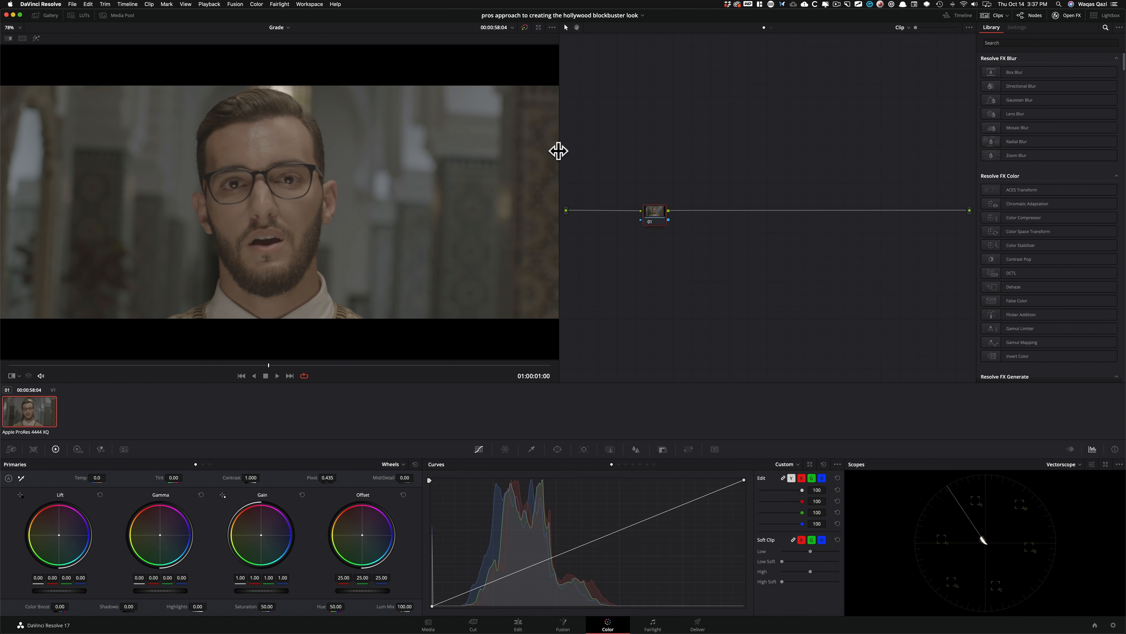
drag(977, 15, 980, 16)
click(998, 17)
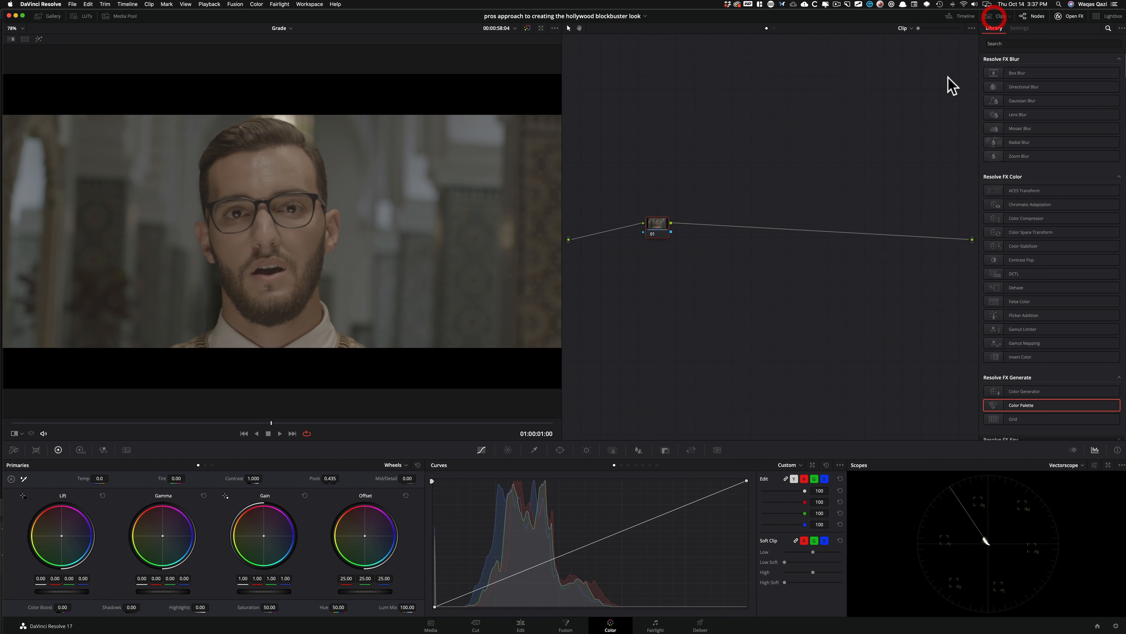
key(ctrl+alt+Return)
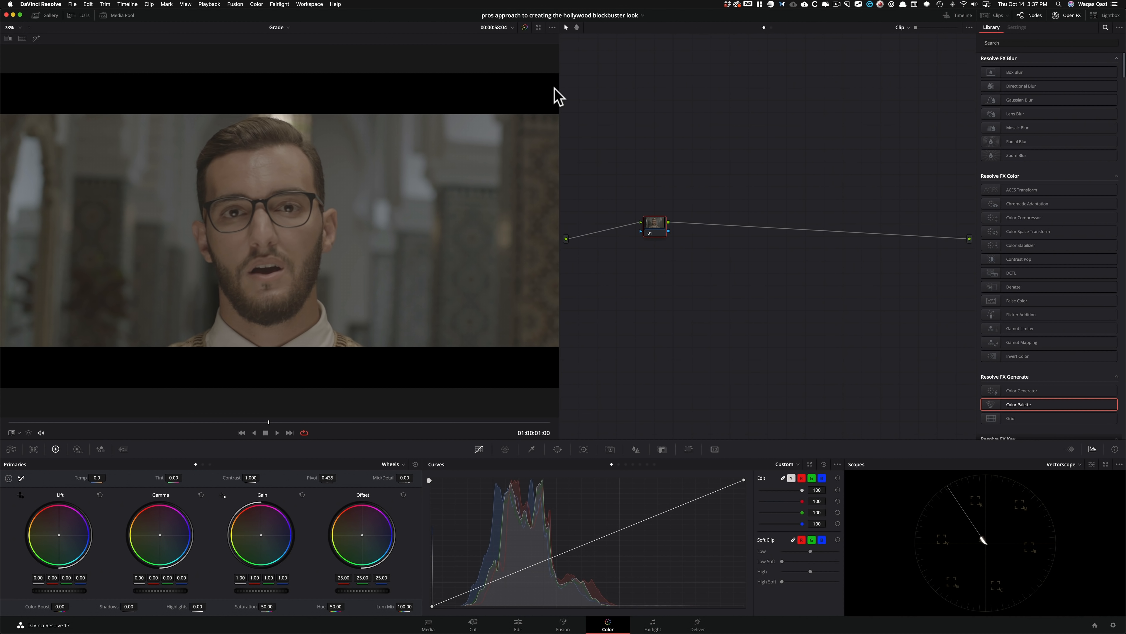
drag(558, 88, 662, 93)
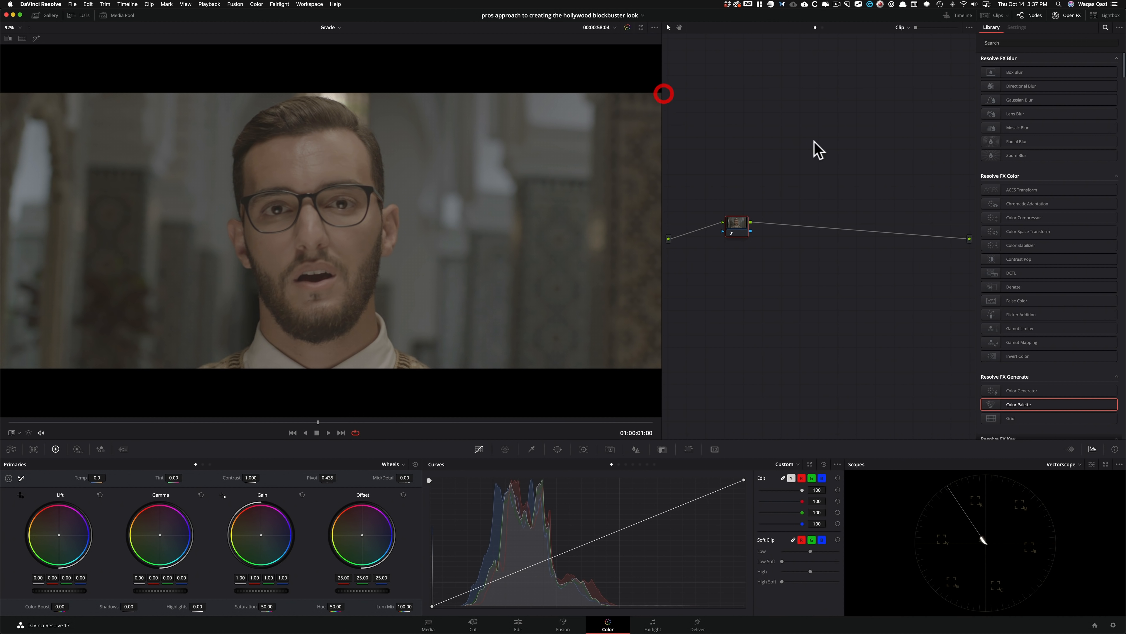
drag(735, 226, 713, 241)
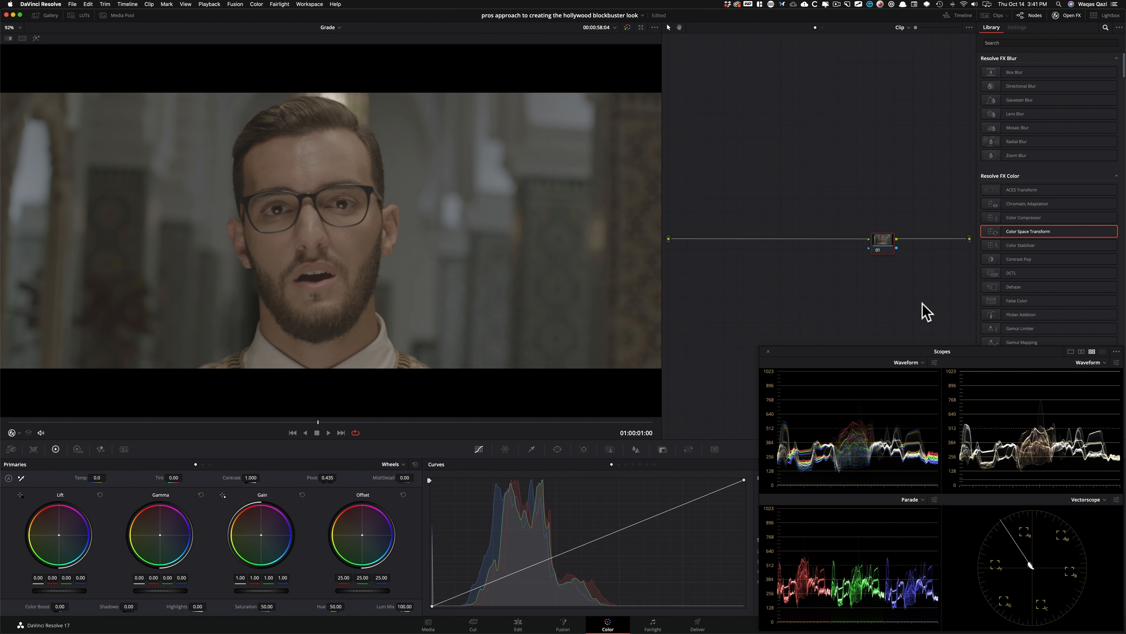
Apply Color Space Transform to node 01 with input color space ARRI Alexa and input gamma ARRI LogC.
drag(1020, 231, 886, 245)
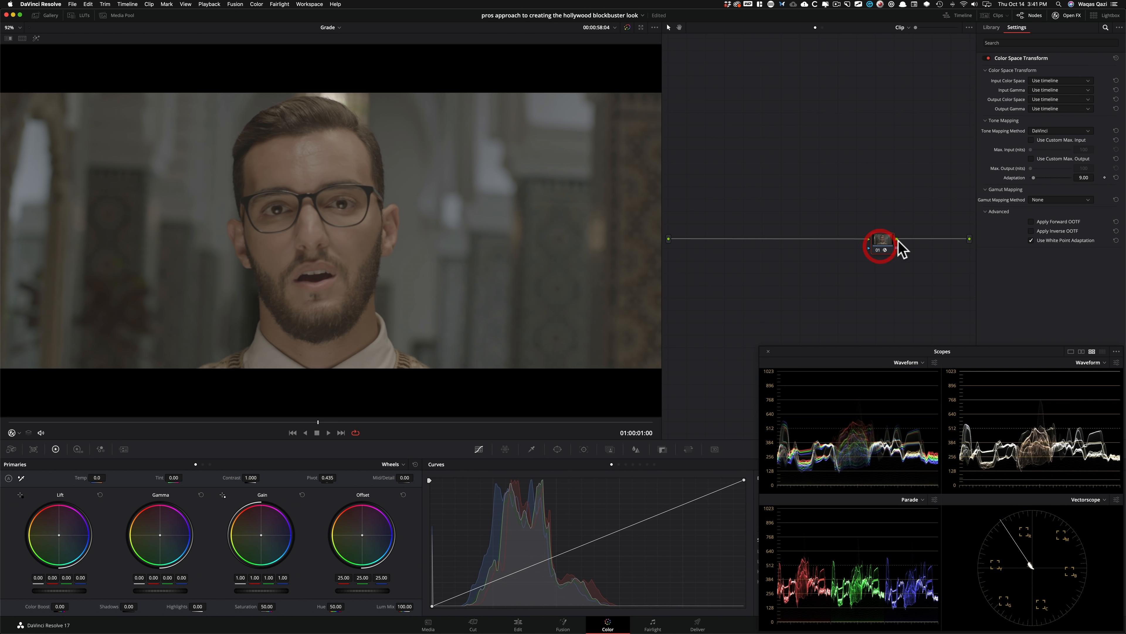
click(1070, 84)
click(1077, 117)
click(1072, 91)
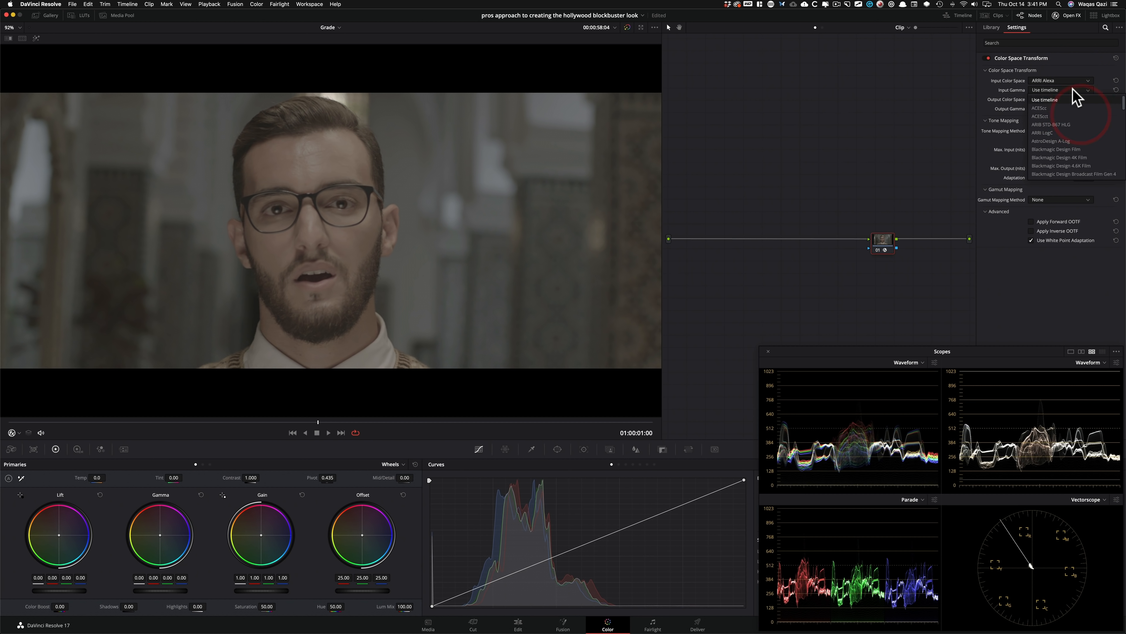
click(1067, 132)
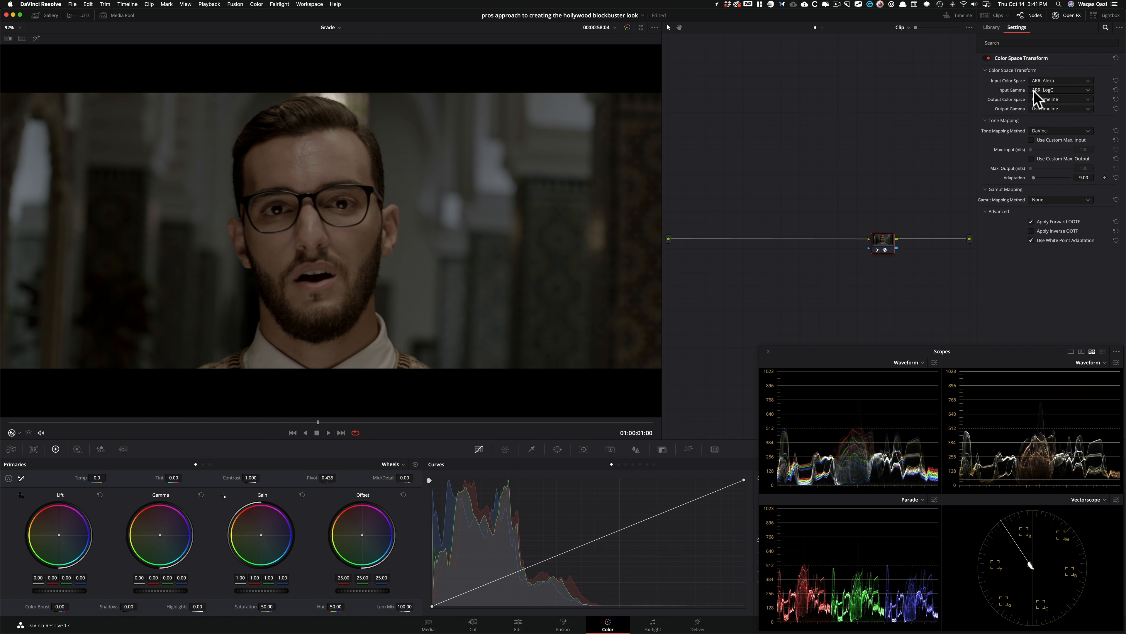
Set the transform's output color space to Rec.709 and output gamma to Gamma 2.4, and compare the image with and without it.
click(1073, 100)
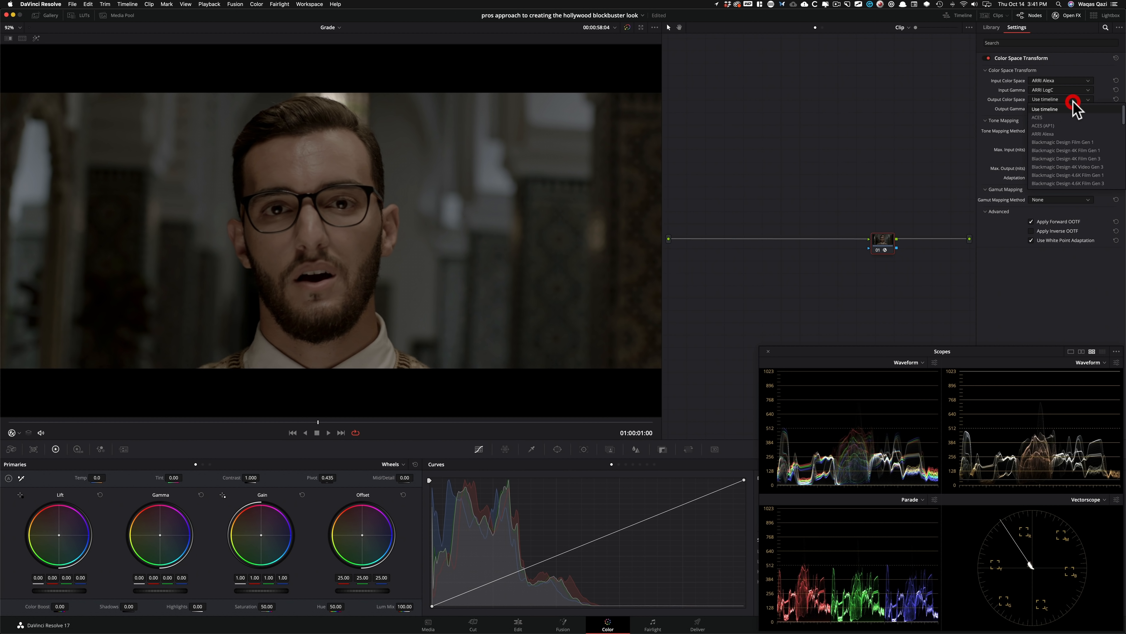
scroll(1080, 150, down, 5)
click(1071, 177)
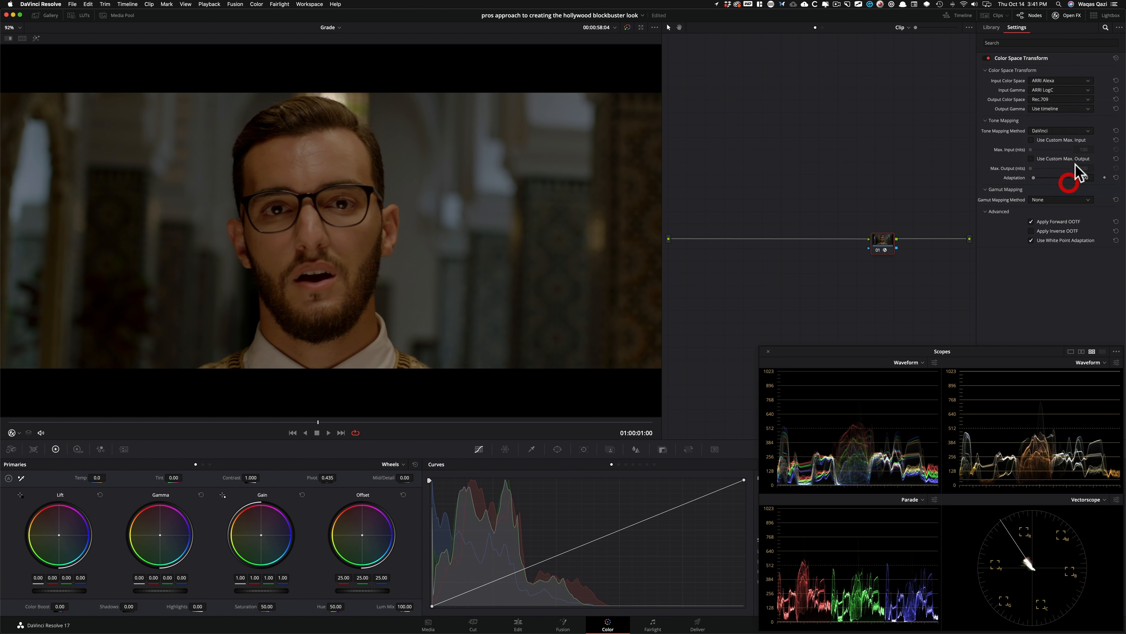
click(1074, 106)
scroll(1068, 199, down, 5)
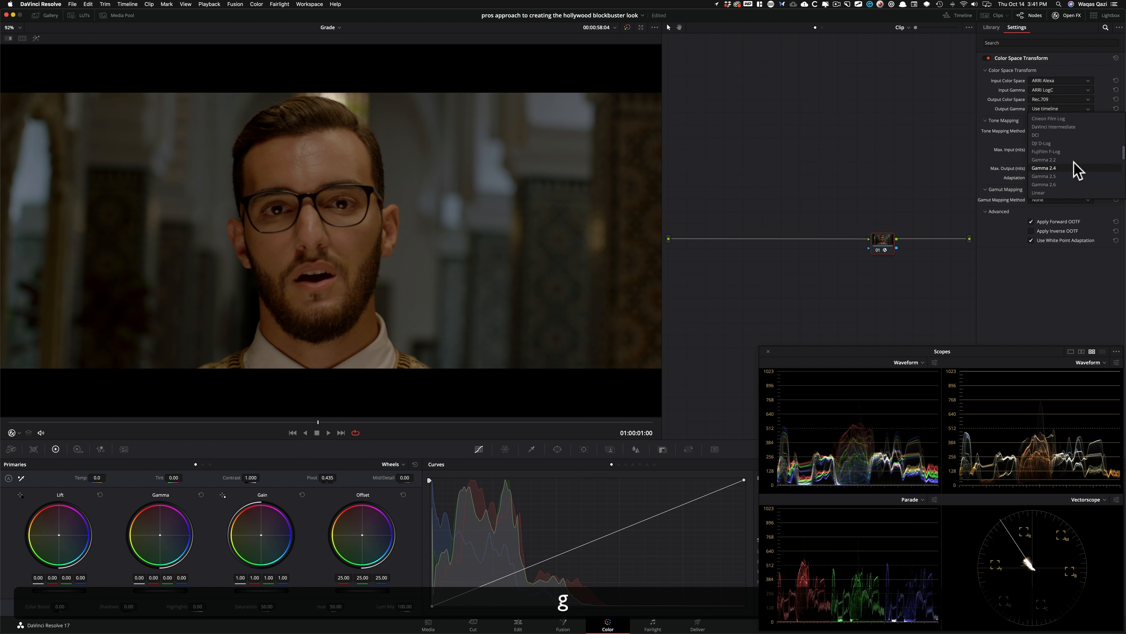
click(1064, 169)
key(super+d)
key(super+d)
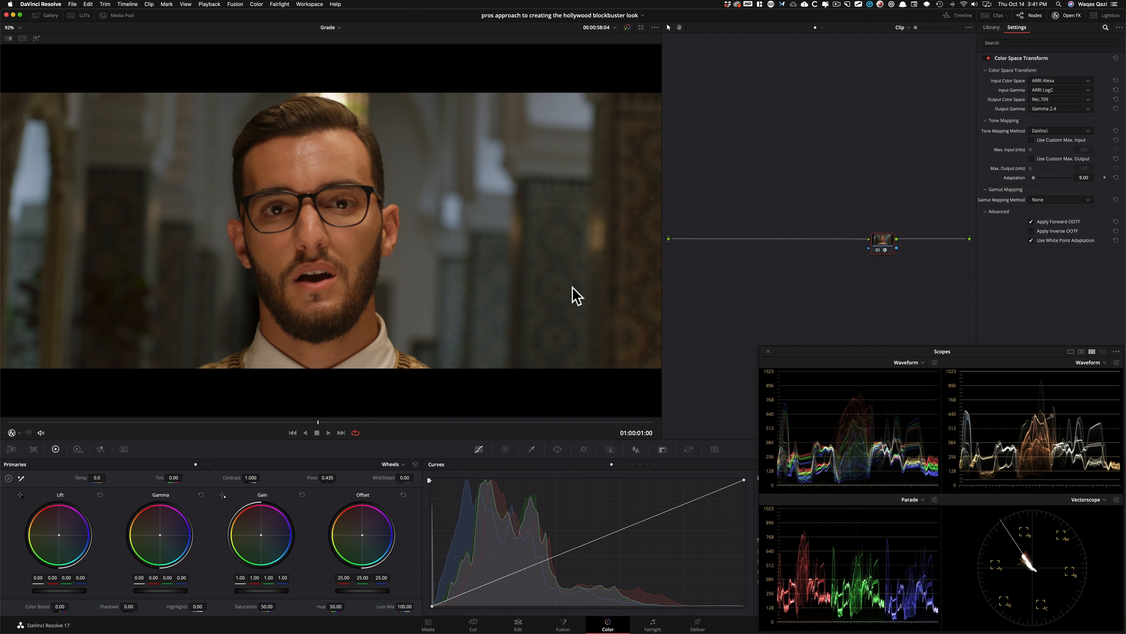
Grab a still of the transformed image into the Stills 1 album and hide the gallery again.
click(46, 15)
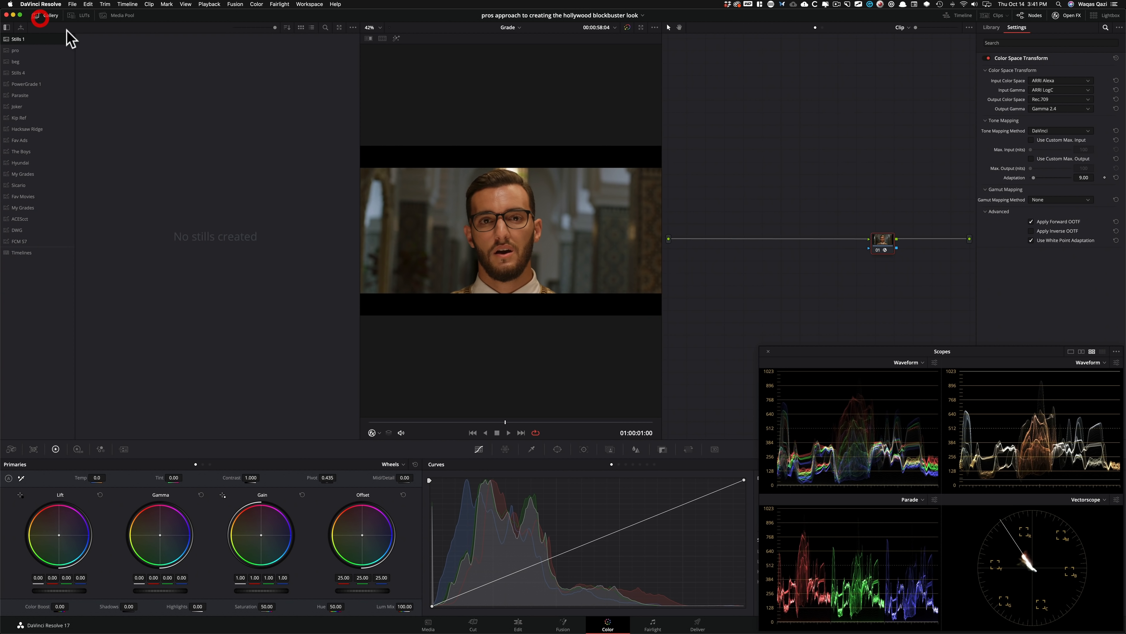
key(alt+super+g)
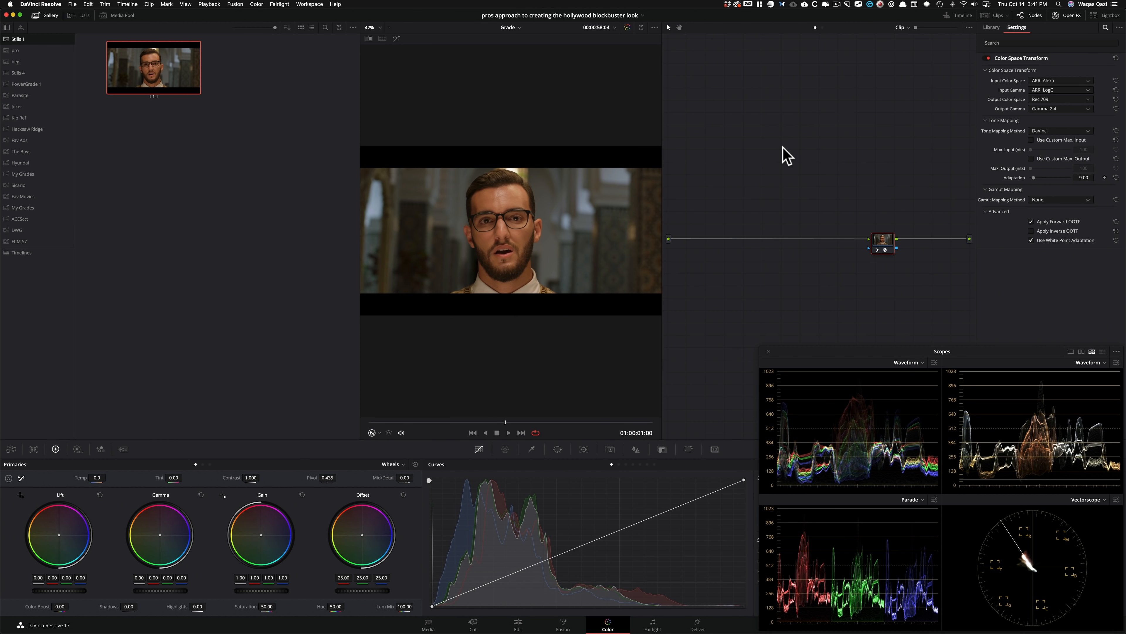
click(46, 15)
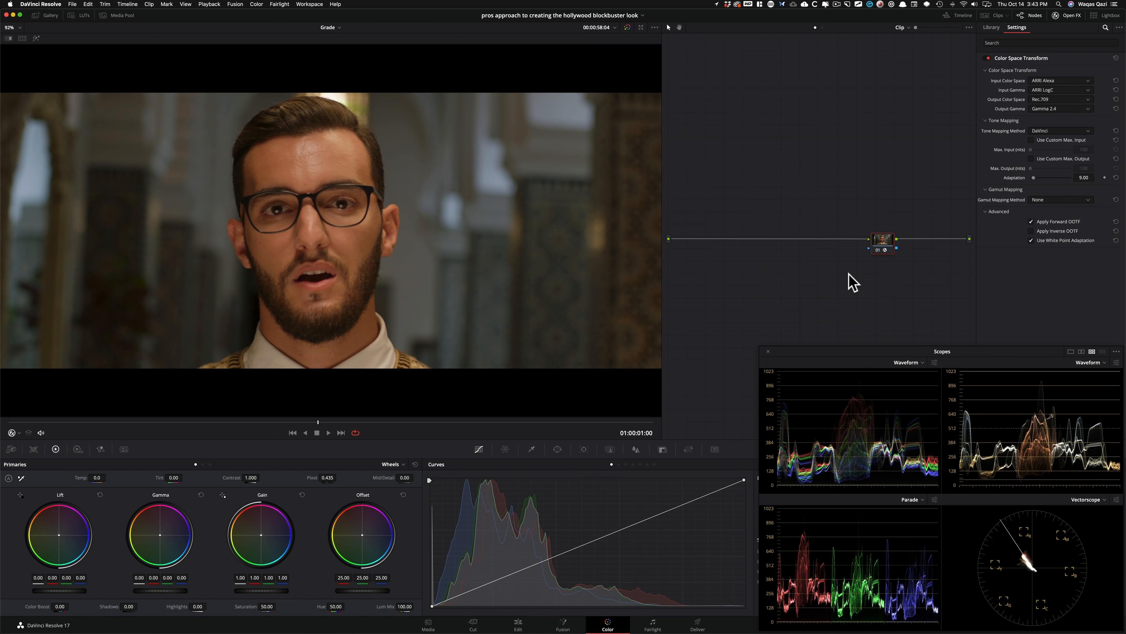
Add a serial node before the Color Space Transform node and place it in line near the graph's input.
key(shift+s)
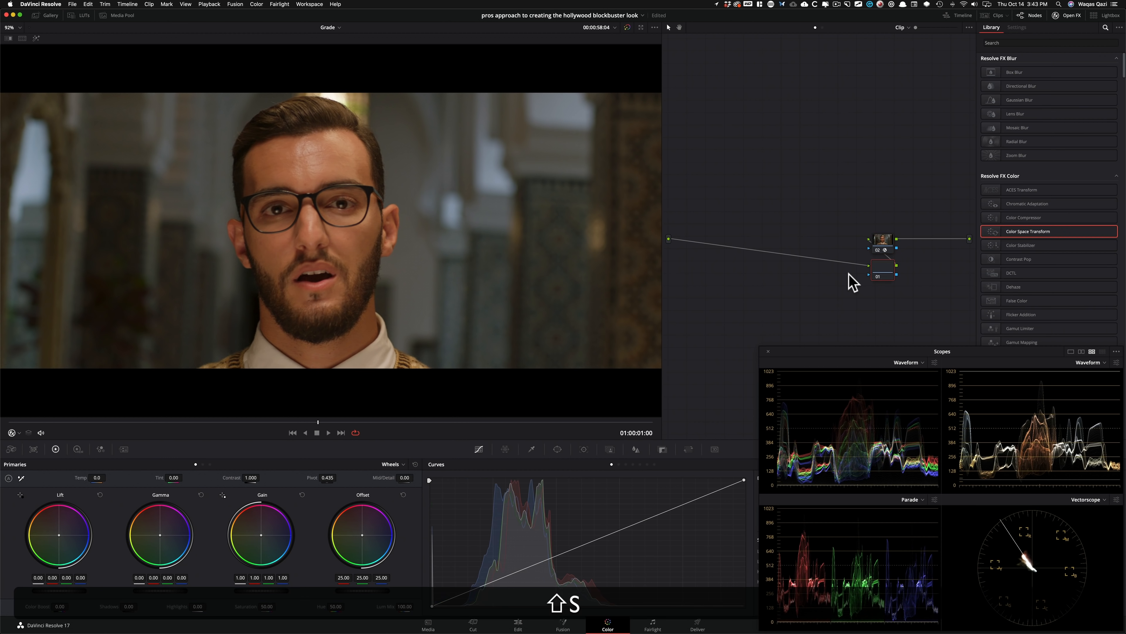
drag(882, 269, 723, 245)
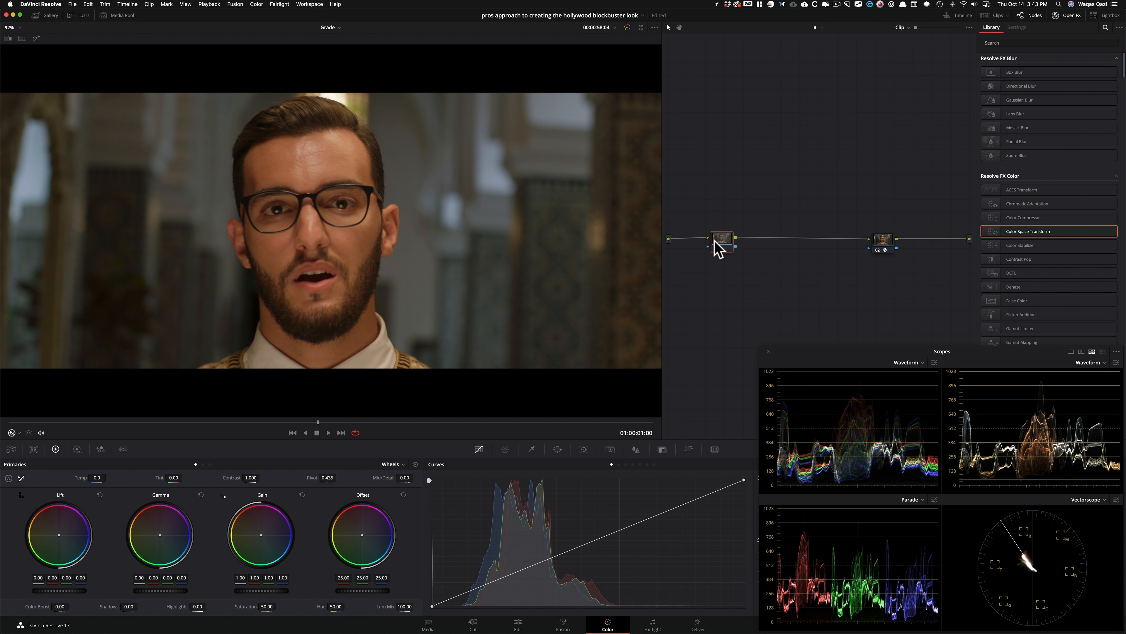
click(720, 244)
drag(722, 244, 741, 244)
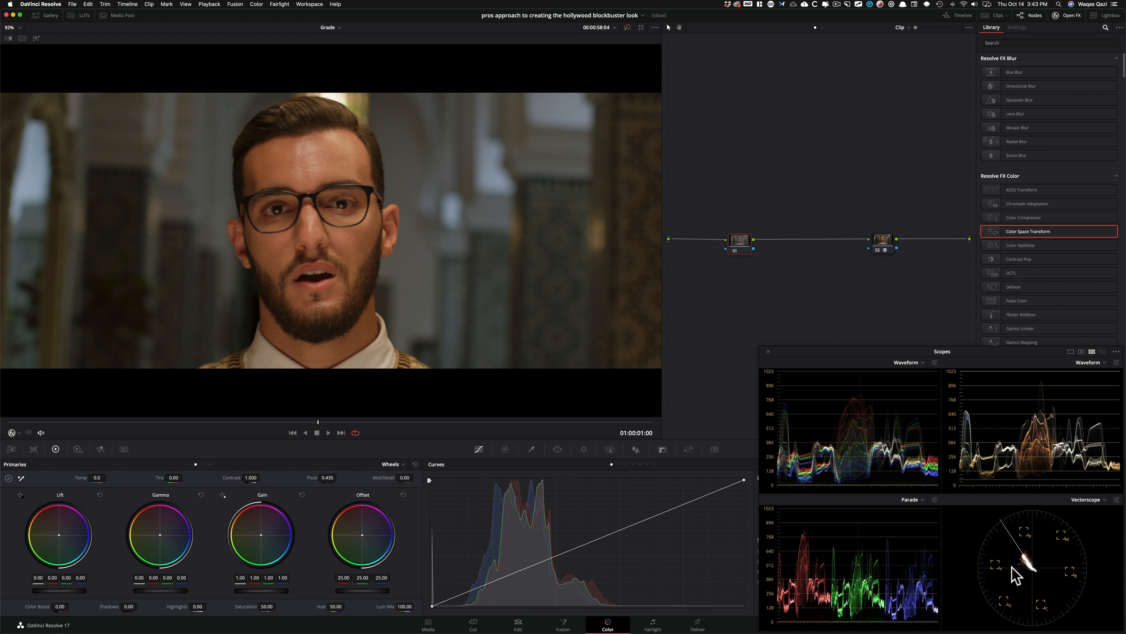
Set node 01's Offset to red 22.90, green 26.19 and blue 28.01, and compare the image with and without the correction.
key(shift+grave)
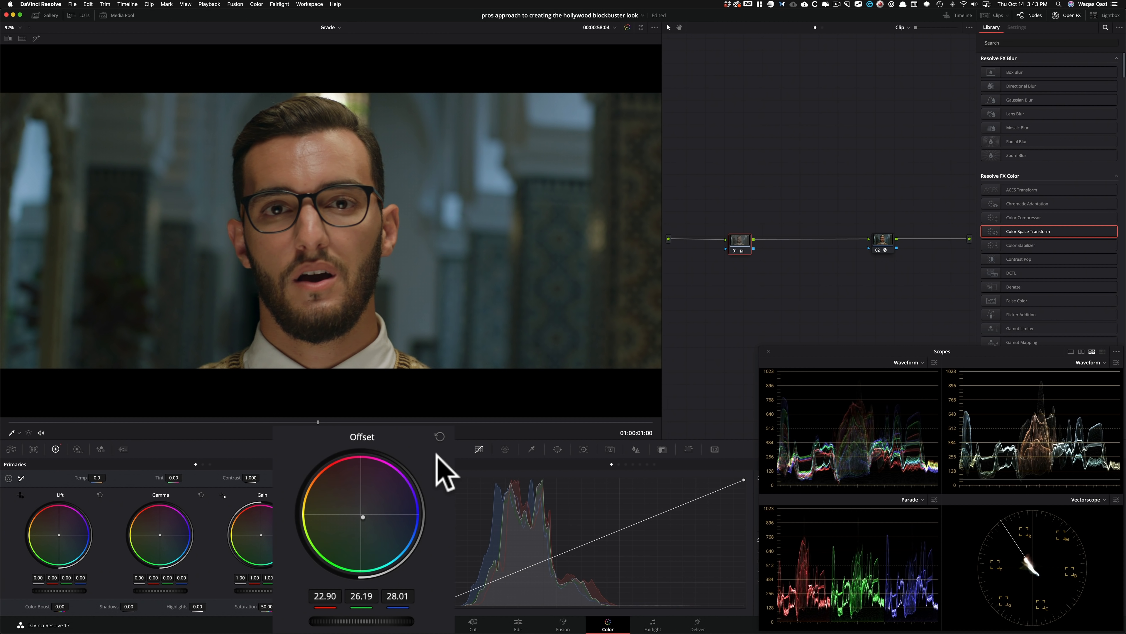
key(super+d)
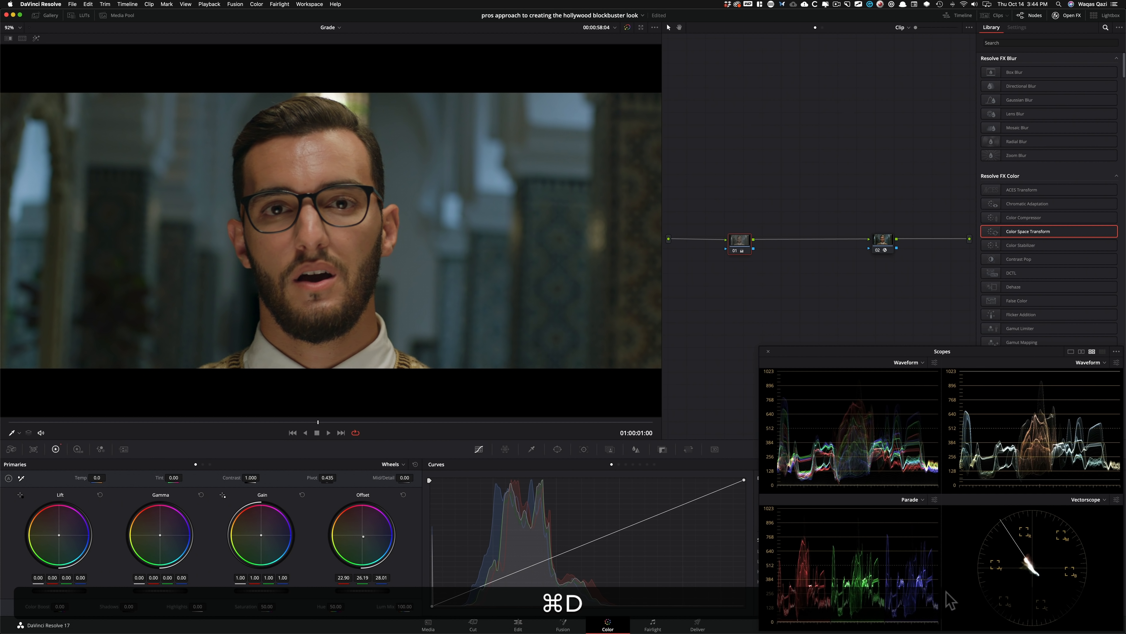
key(super+d)
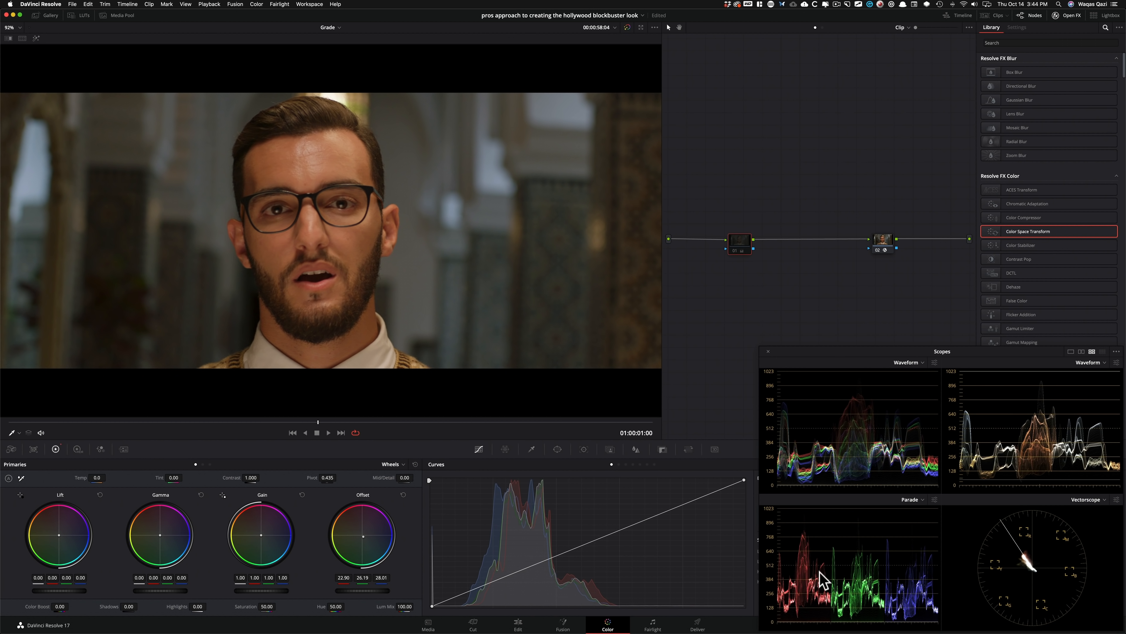
key(super+d)
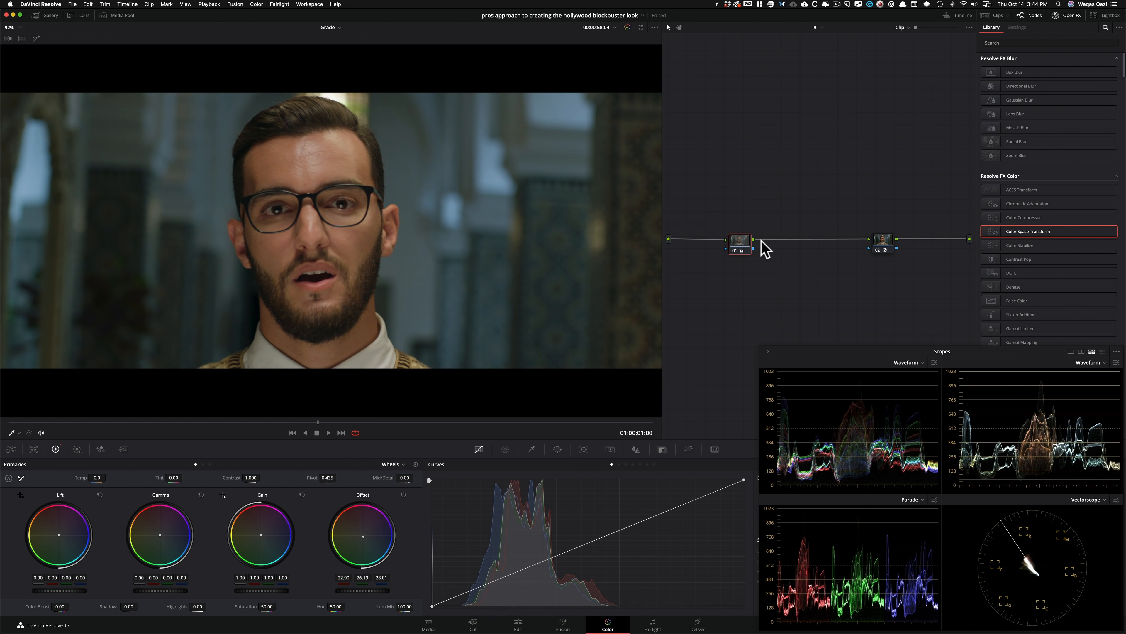
Space nodes 01 and 02 farther apart and toggle node 01 to compare its correction feeding the Color Space Transform.
drag(739, 243, 707, 249)
key(super+d)
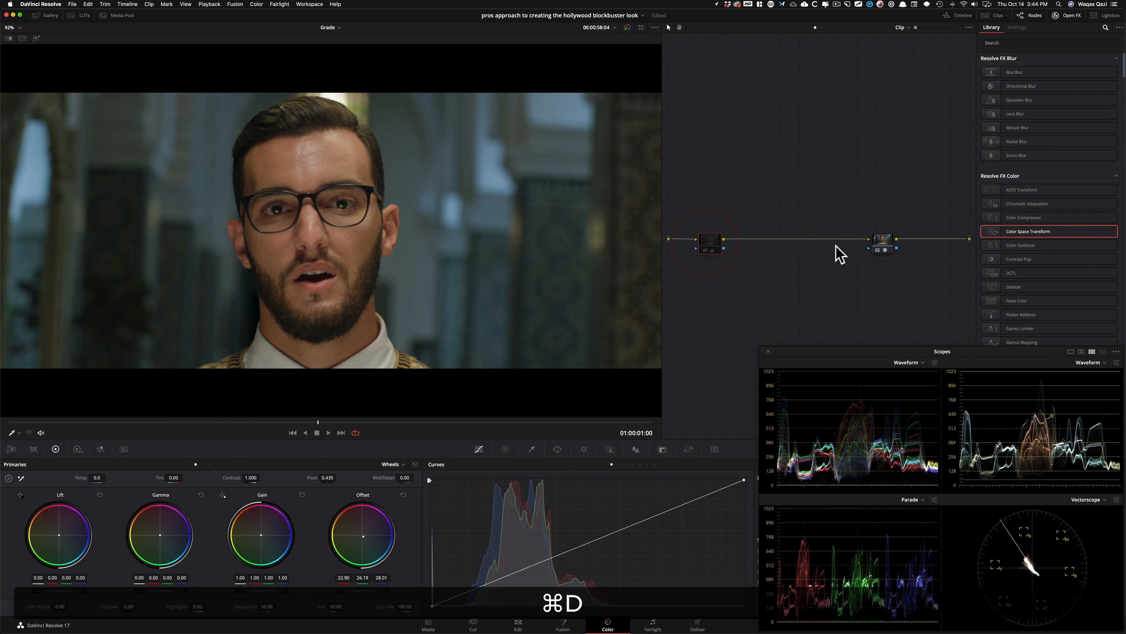
click(885, 241)
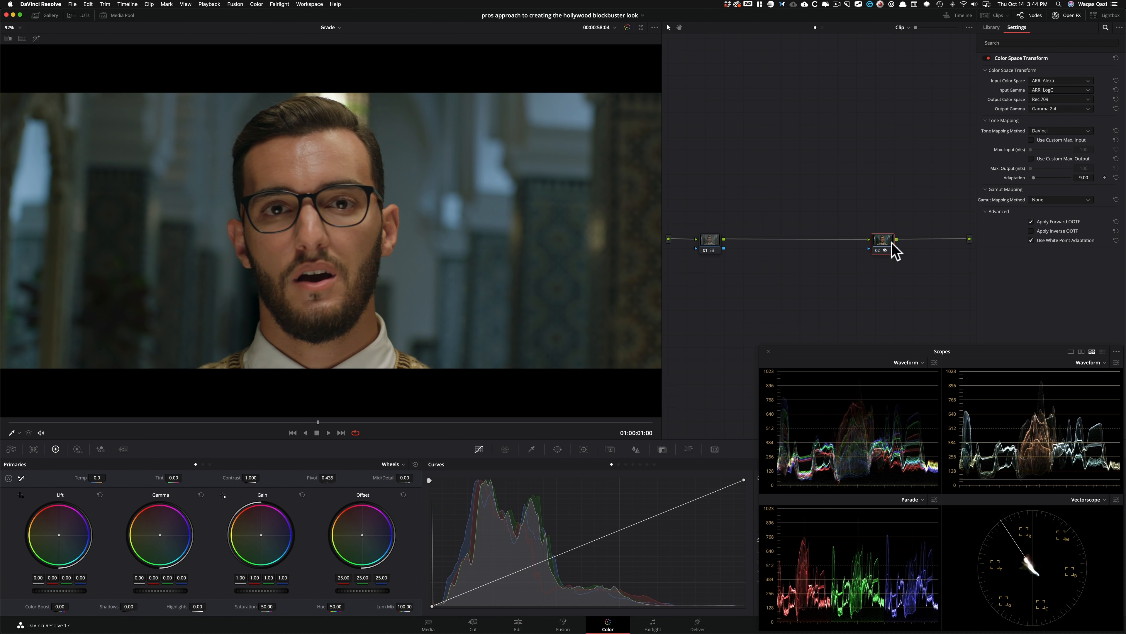
drag(892, 245, 897, 245)
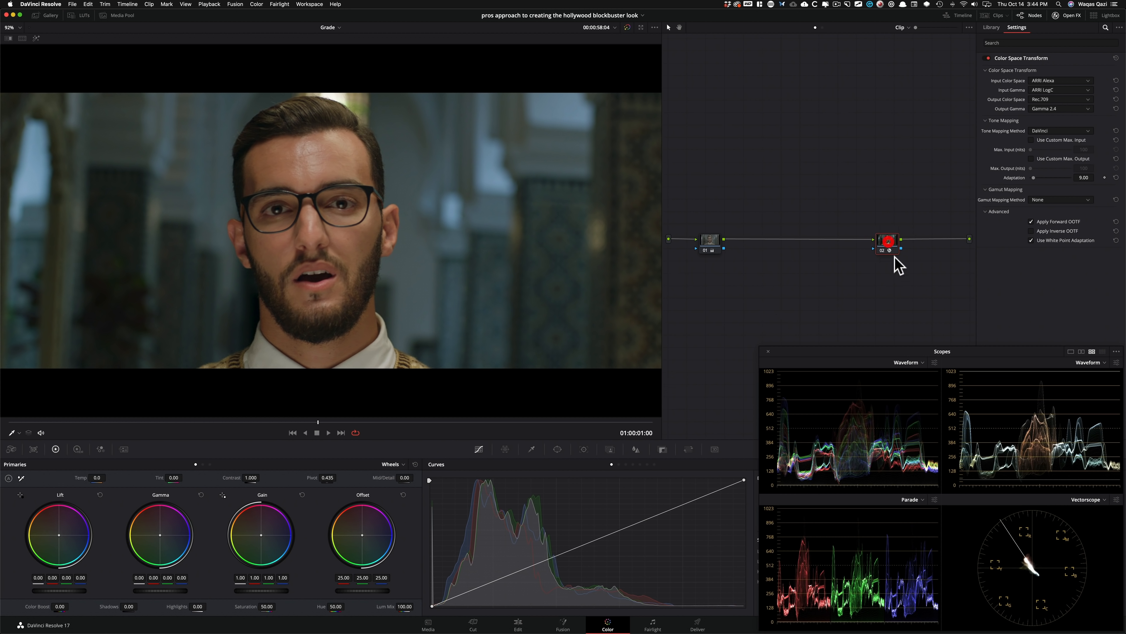
click(714, 245)
key(super+d)
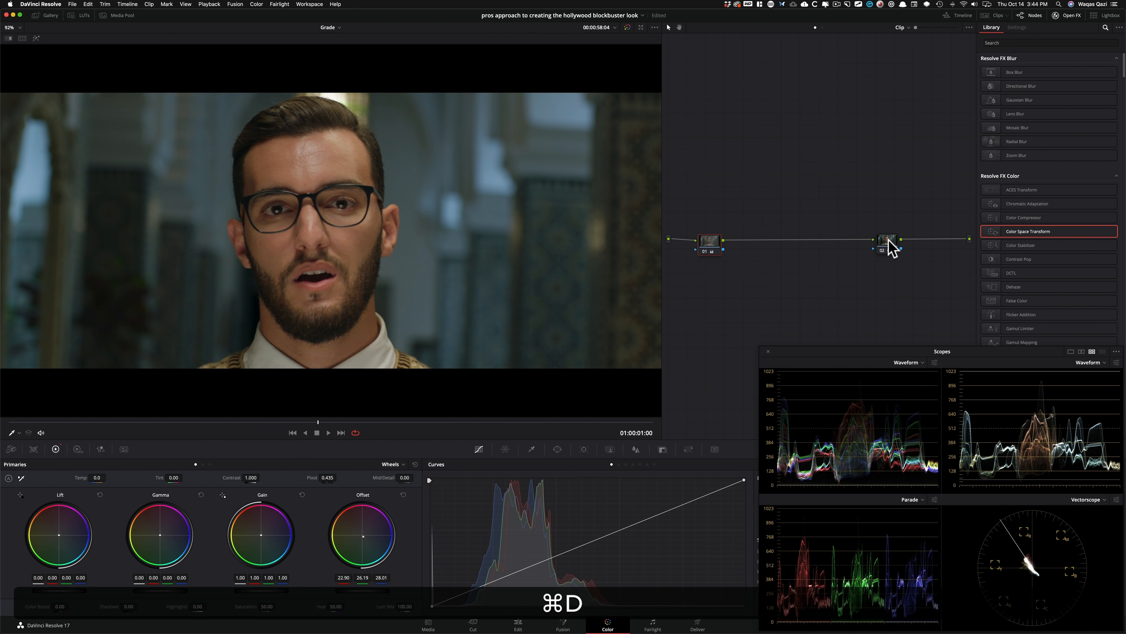
Move the Color Space Transform node closer to node 01 and reset its node grade.
click(890, 243)
drag(892, 248, 854, 247)
right_click(852, 245)
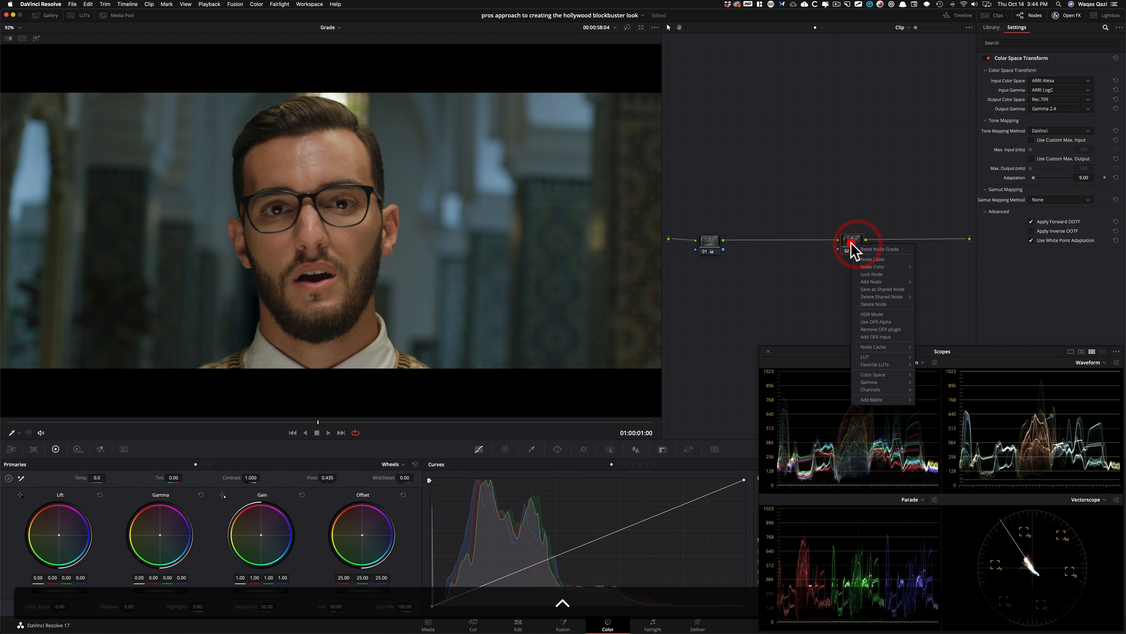
click(889, 249)
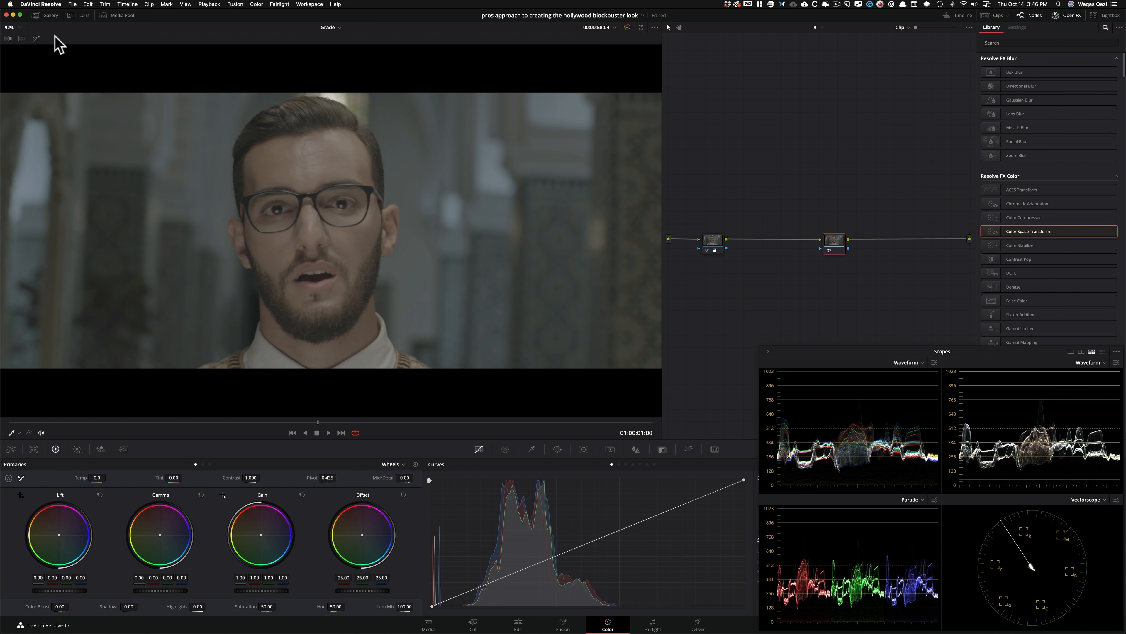
Show the Film Looks folder in the LUT browser.
click(81, 15)
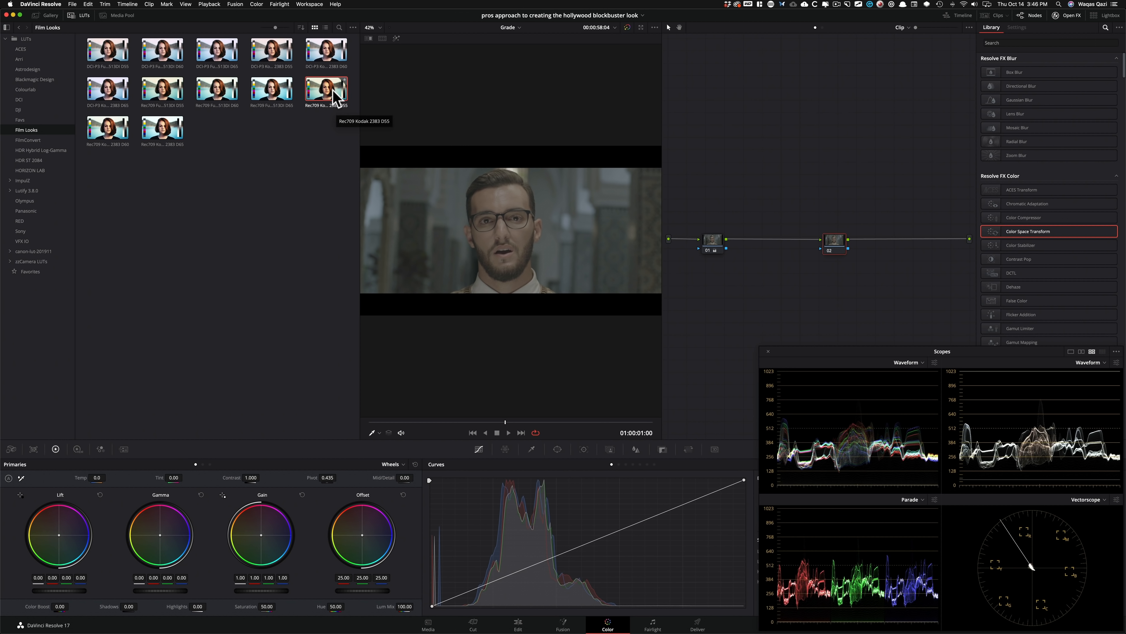
Switch to Chrome and look through the first page of ShotOnWhat titles that used Kodak Vision Color 2383/3383 print stock.
key(super+Tab)
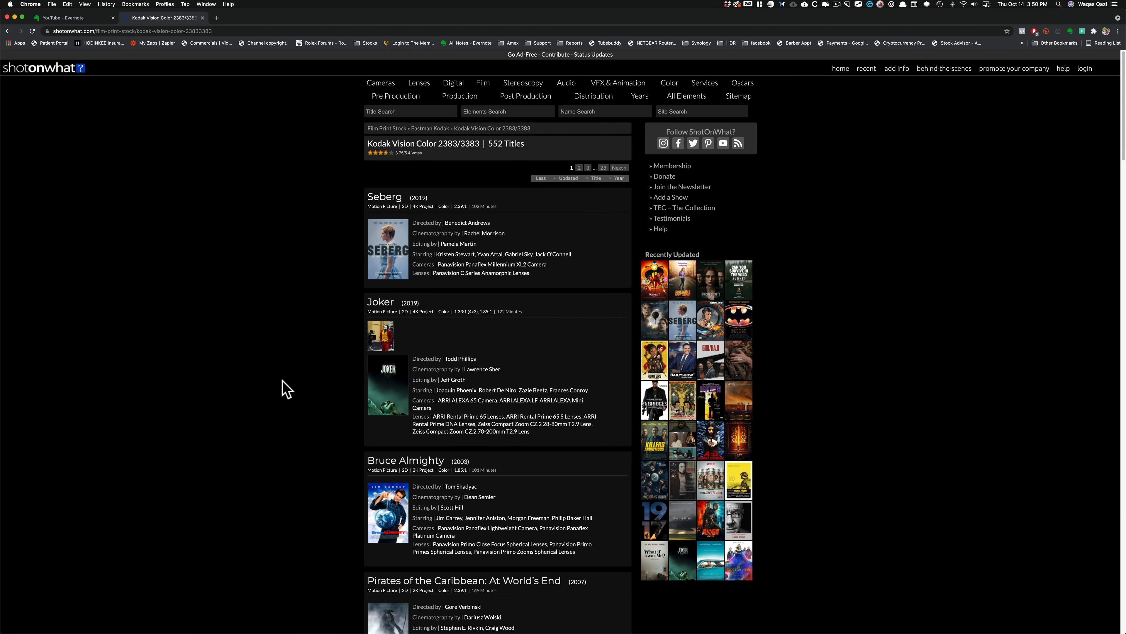
scroll(296, 438, down, 3)
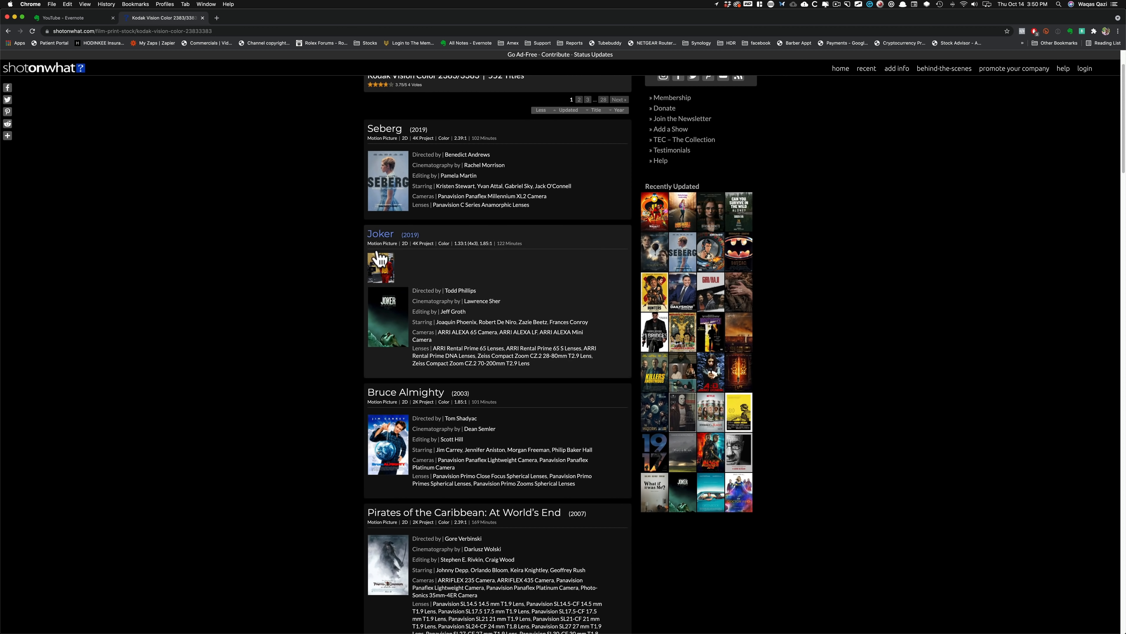
scroll(352, 467, down, 10)
scroll(292, 426, down, 6)
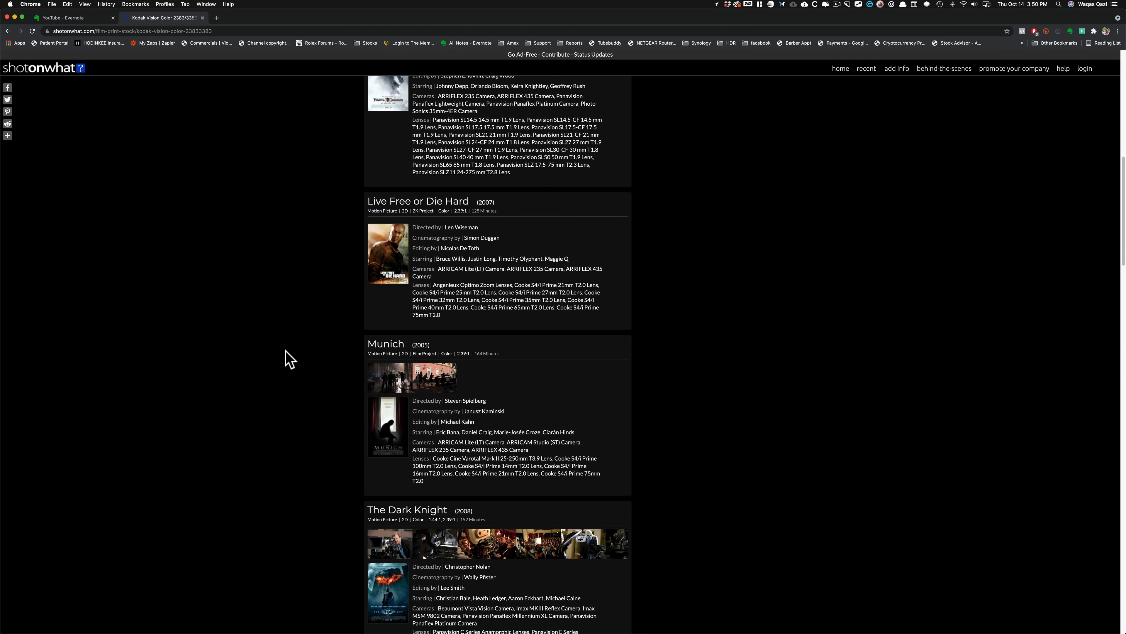
scroll(306, 426, down, 7)
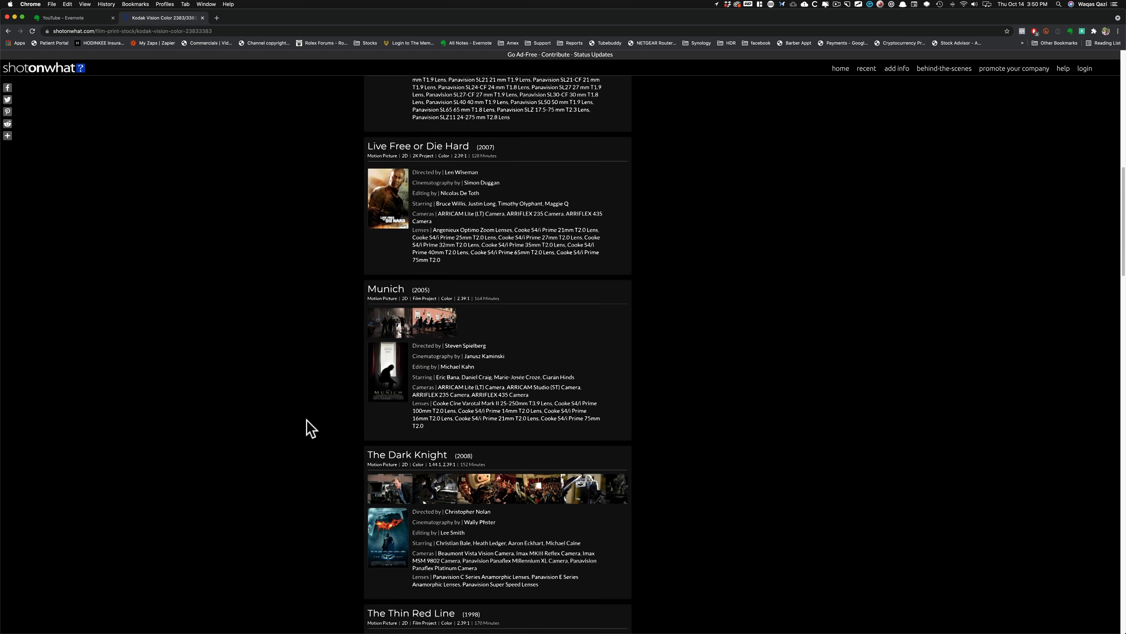
scroll(452, 420, down, 7)
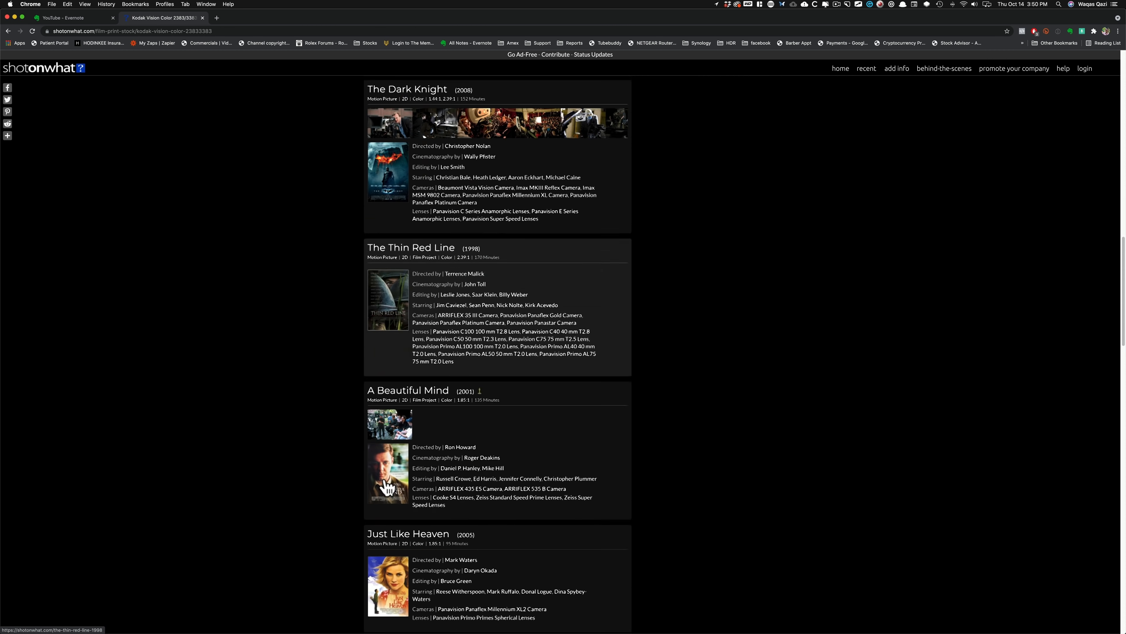
scroll(373, 453, down, 7)
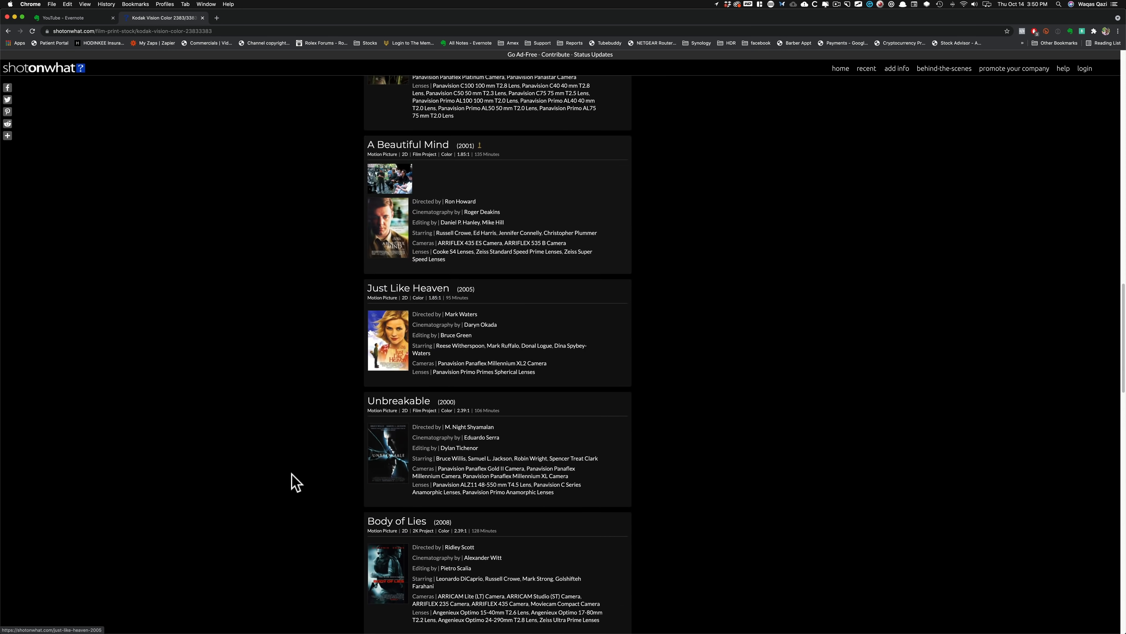
scroll(294, 480, down, 10)
scroll(306, 355, down, 8)
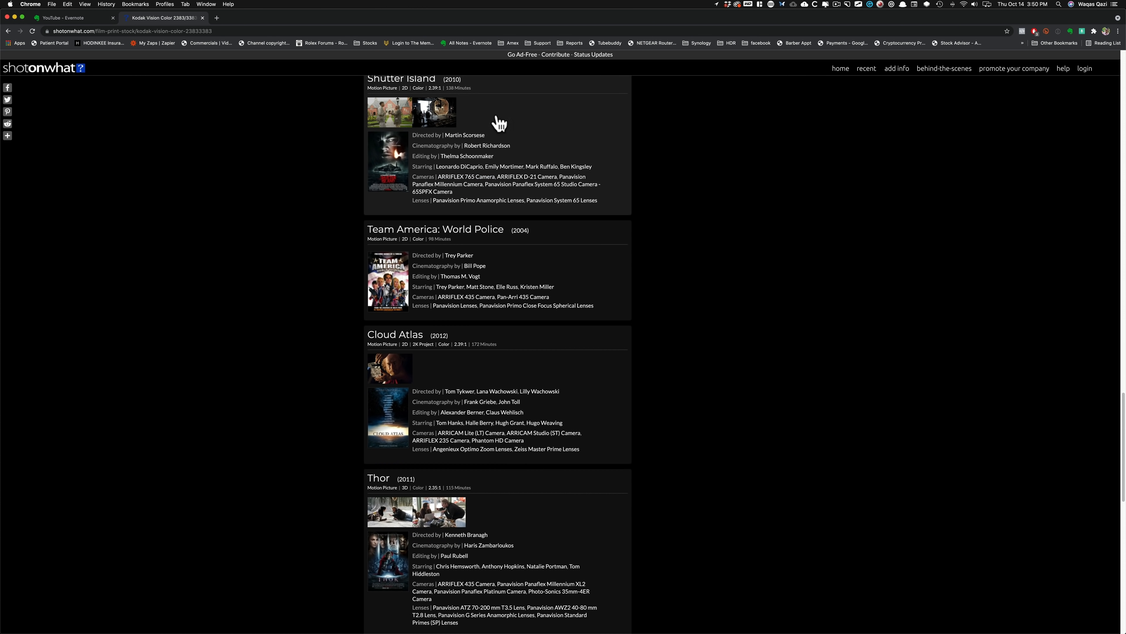
scroll(328, 386, down, 6)
scroll(306, 346, down, 6)
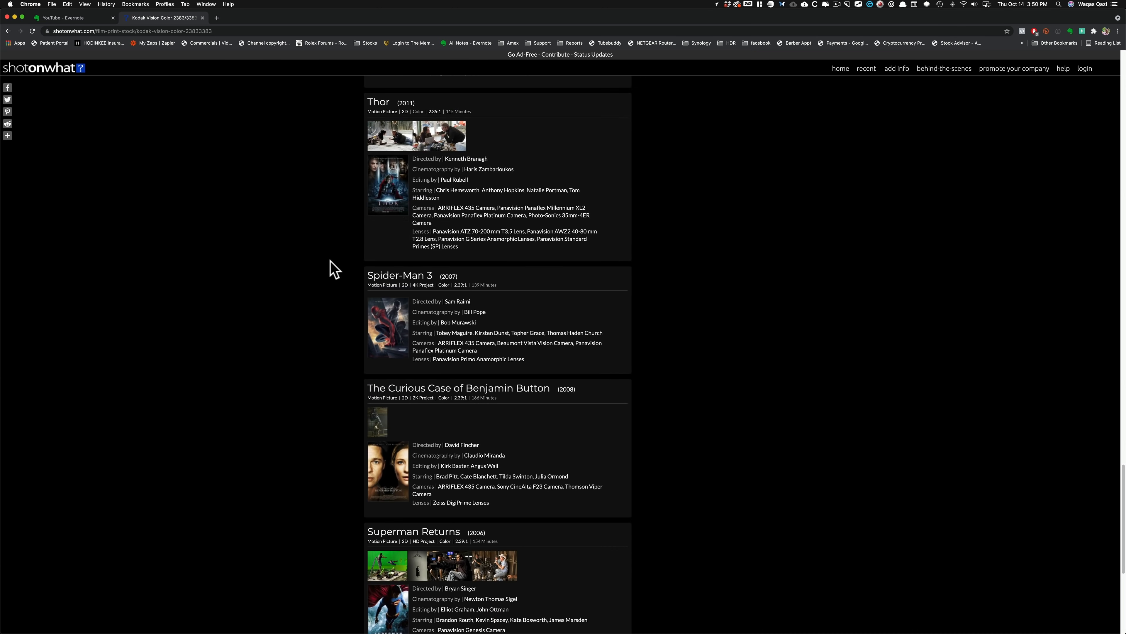
scroll(310, 400, down, 6)
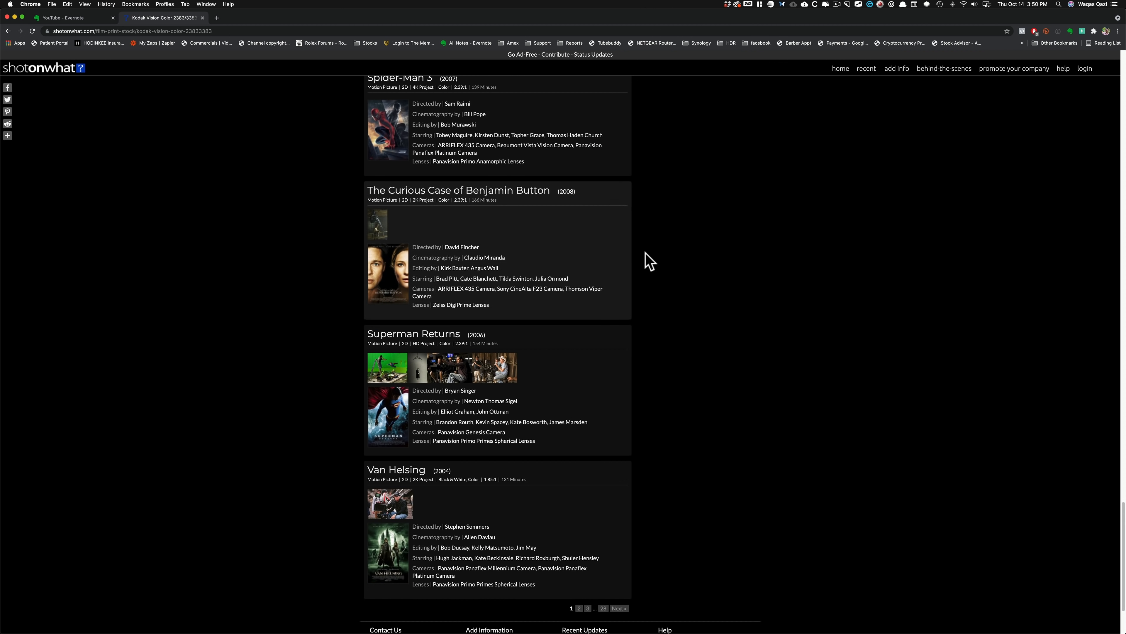
scroll(287, 494, down, 3)
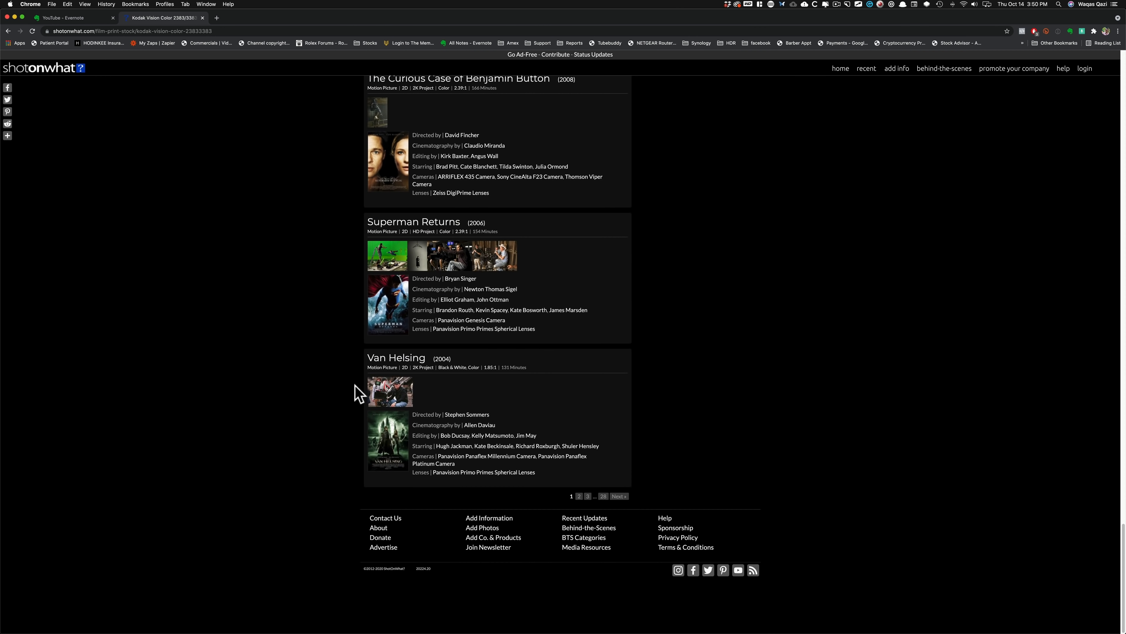
Open page 2 of the Kodak Vision Color 2383/3383 list and look through its film titles.
click(579, 497)
click(578, 497)
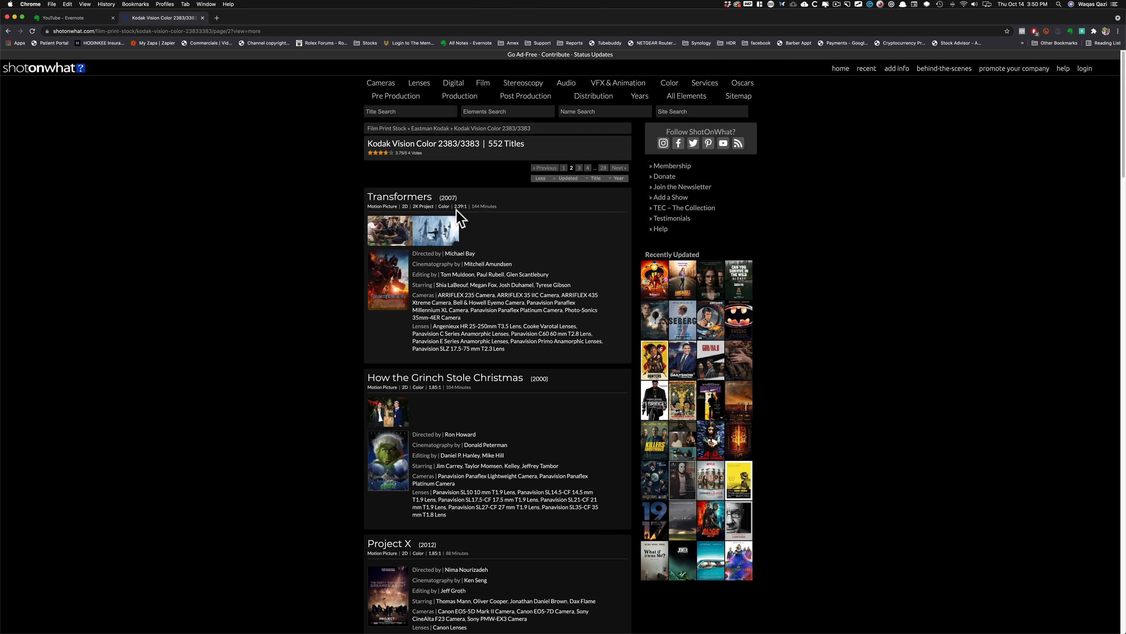
scroll(248, 488, down, 10)
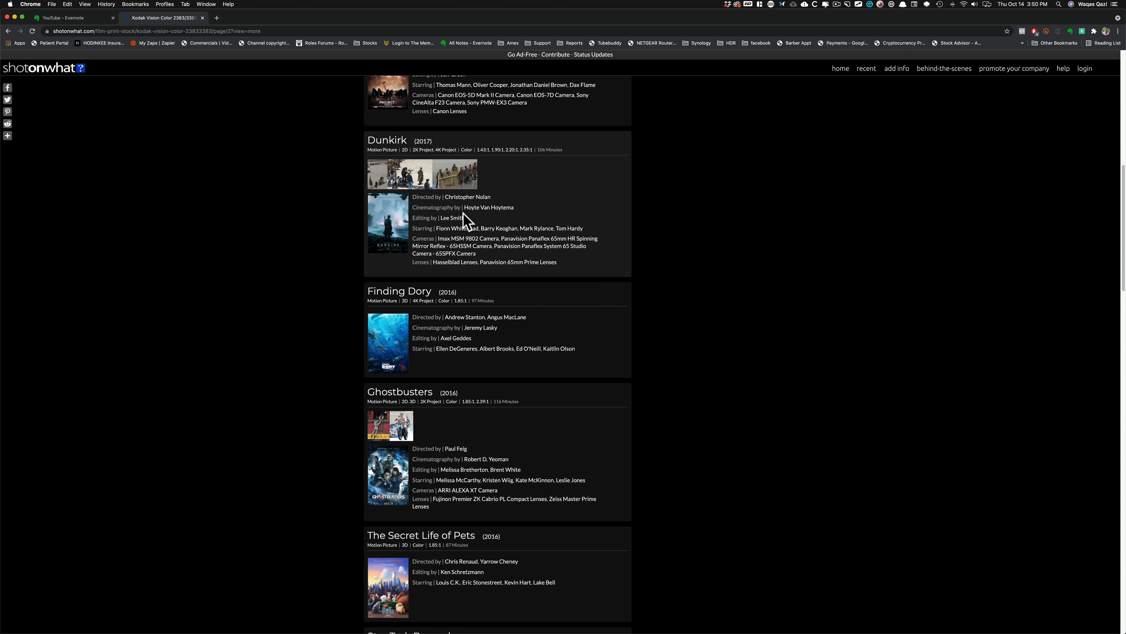
scroll(294, 535, down, 8)
scroll(312, 452, down, 2)
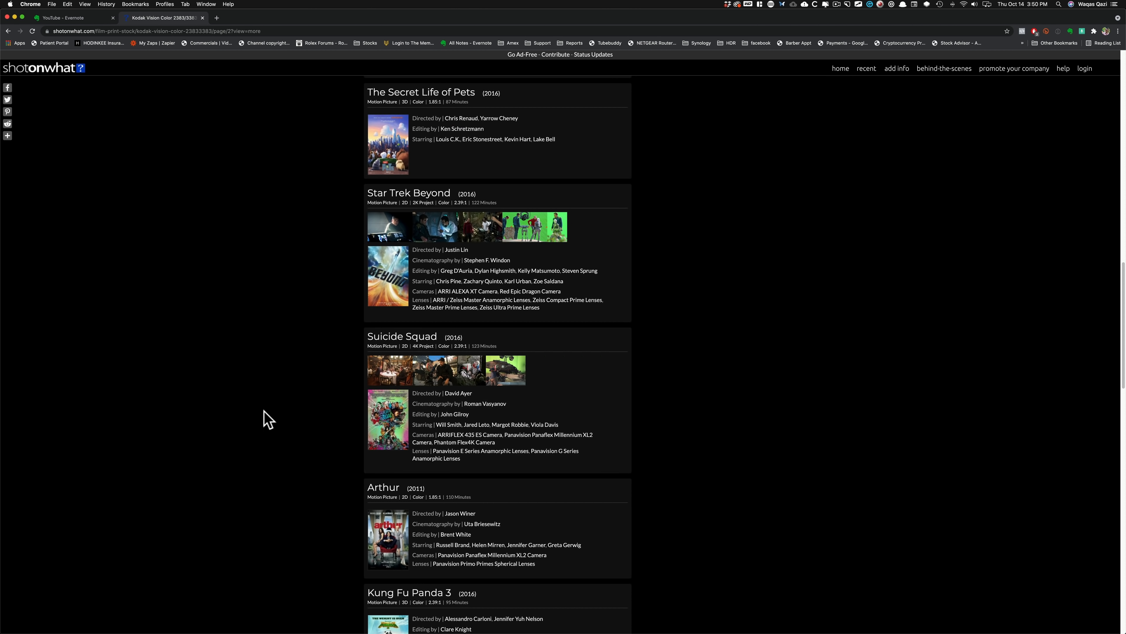
scroll(275, 484, down, 3)
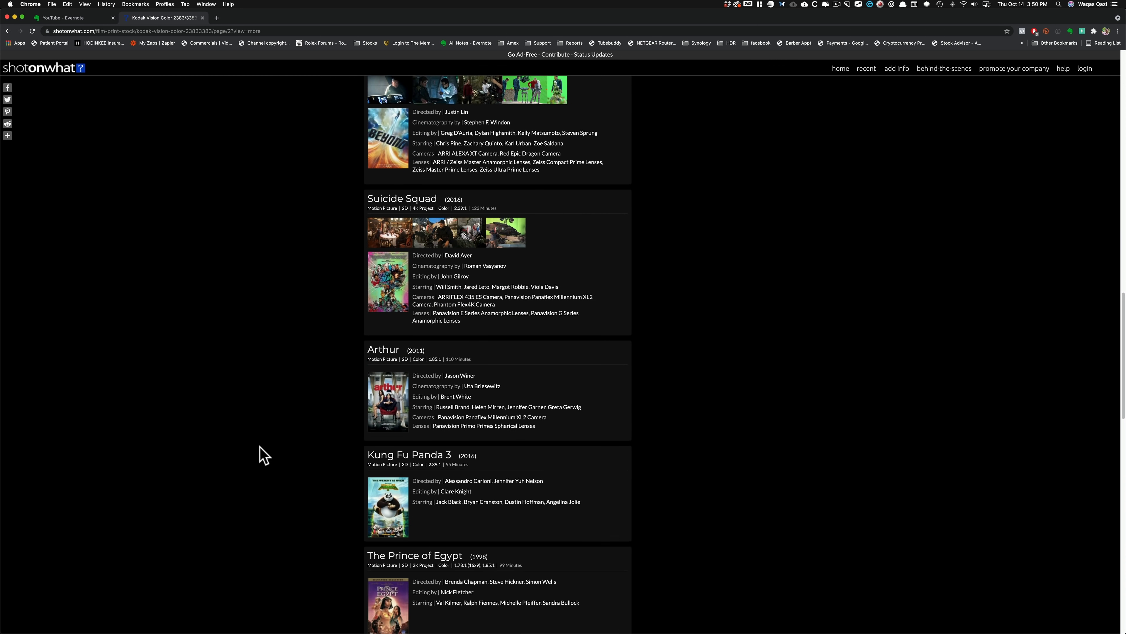
scroll(286, 514, down, 6)
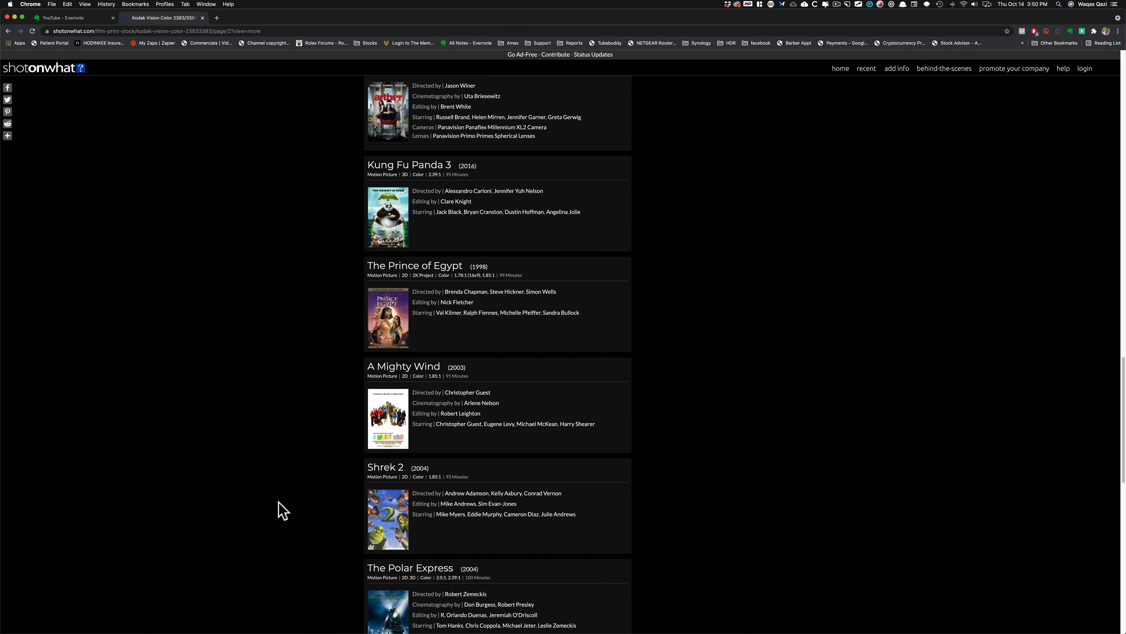
scroll(279, 505, down, 6)
scroll(270, 513, down, 8)
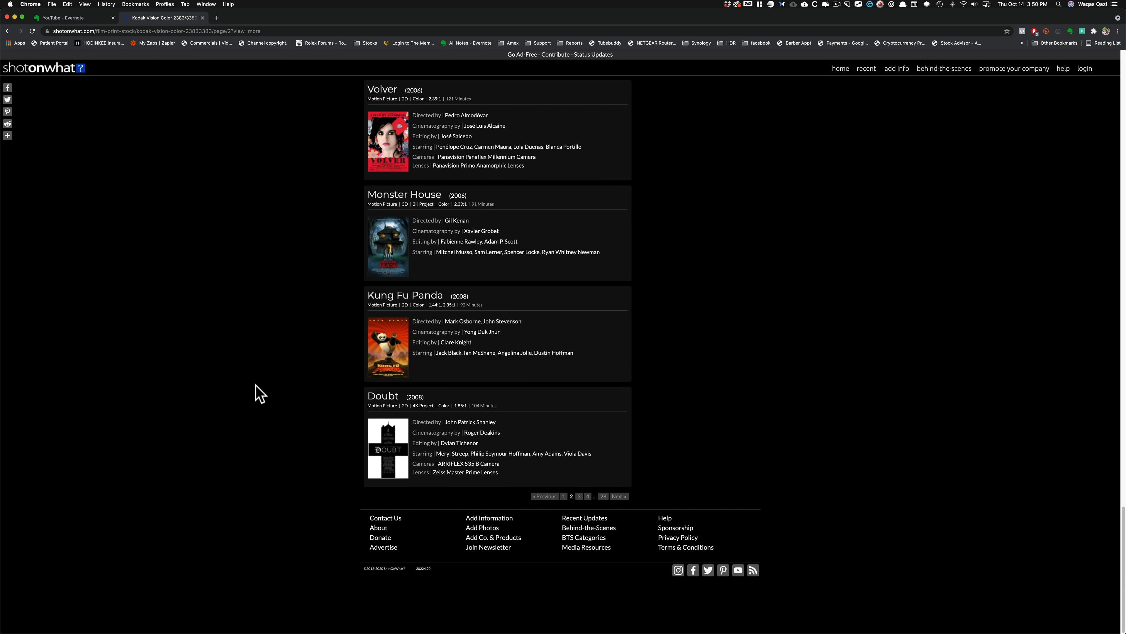
Return to DaVinci Resolve and apply the Rec709 Kodak 2383 D60 film look LUT to node 02.
key(super+Tab)
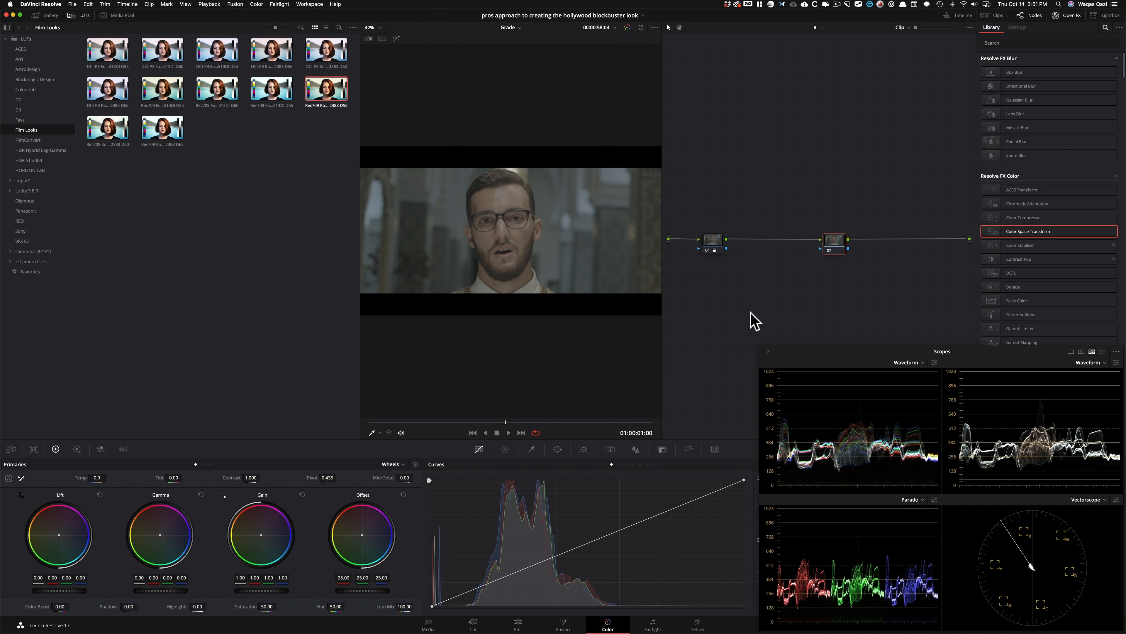
click(268, 158)
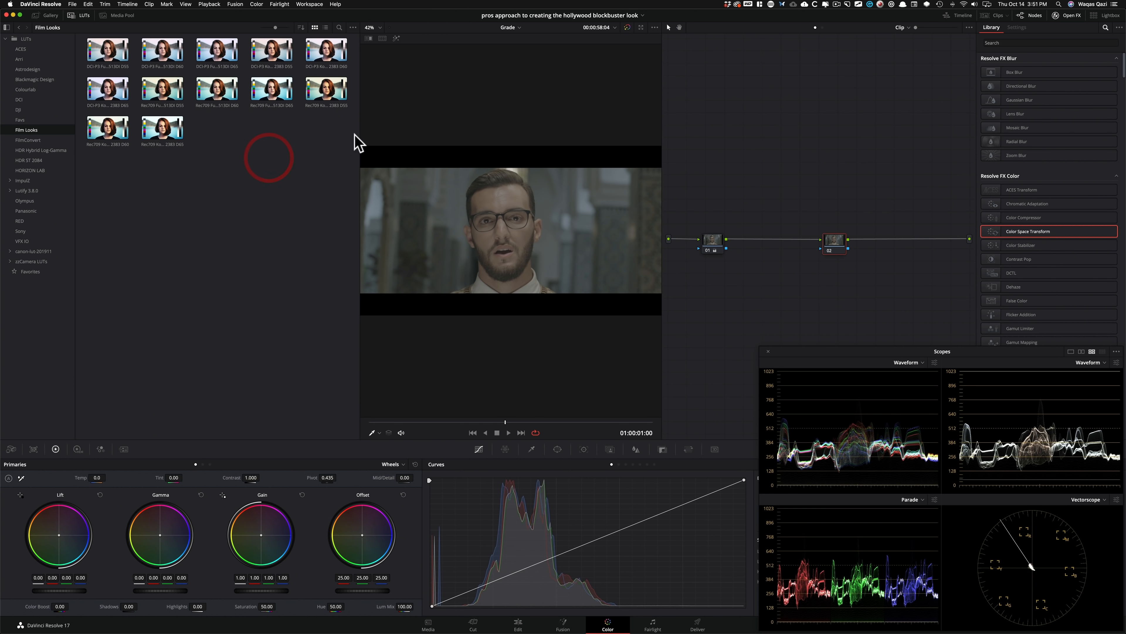
drag(108, 135, 841, 256)
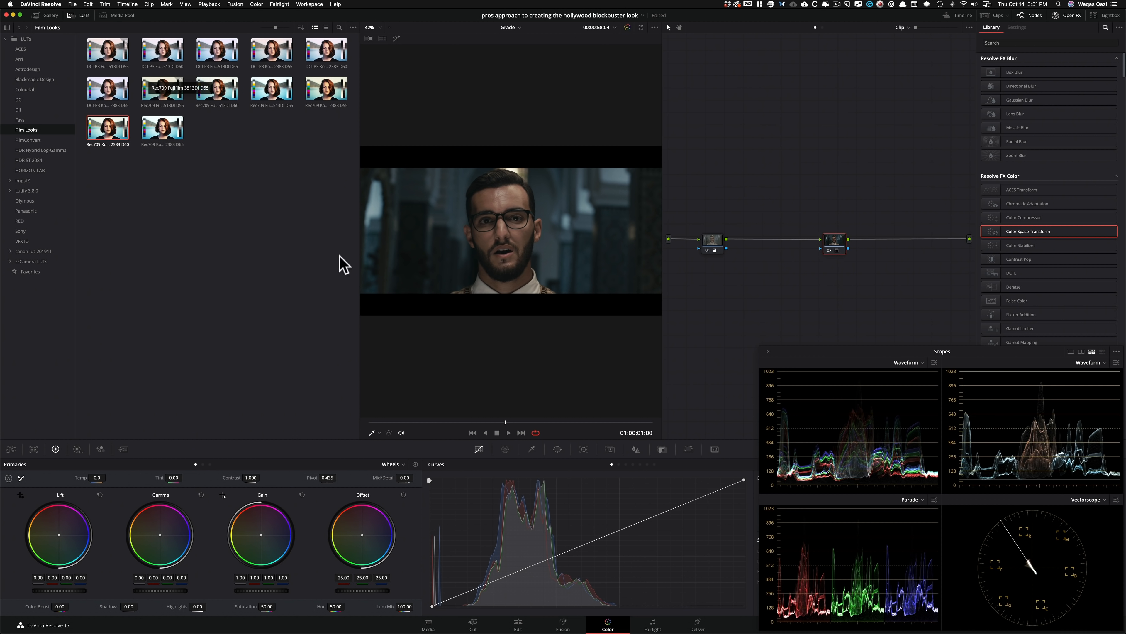
Toggle node 02 off and on in the normal and full-page viewers to compare the image with and without the film LUT.
key(super+d)
key(super+d)
key(super+d)
key(super+d)
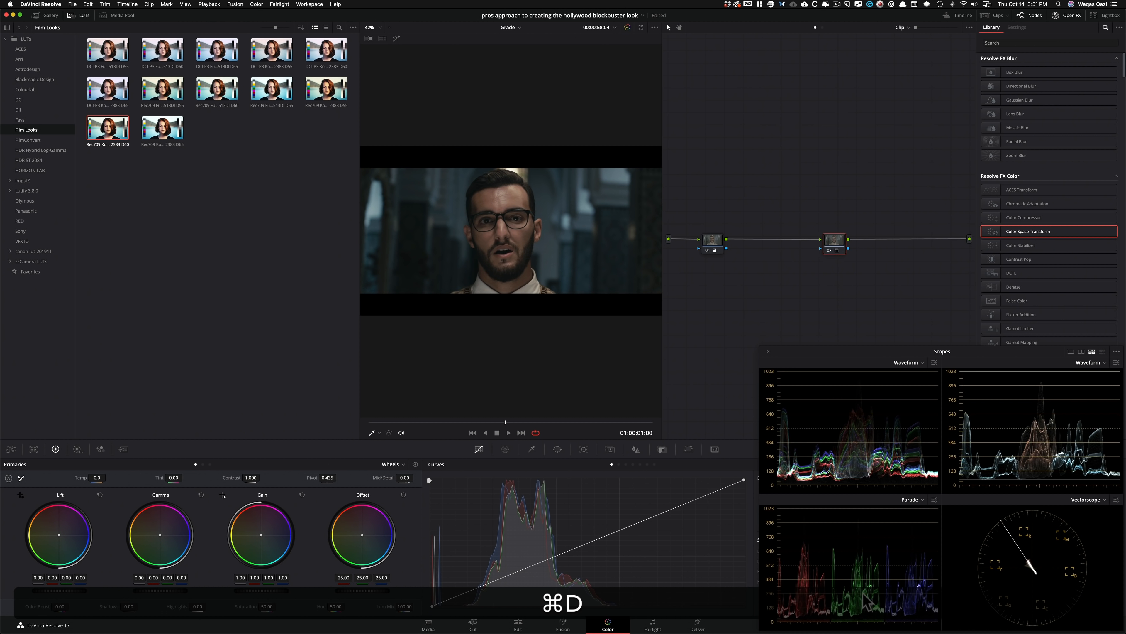
key(shift+super+f)
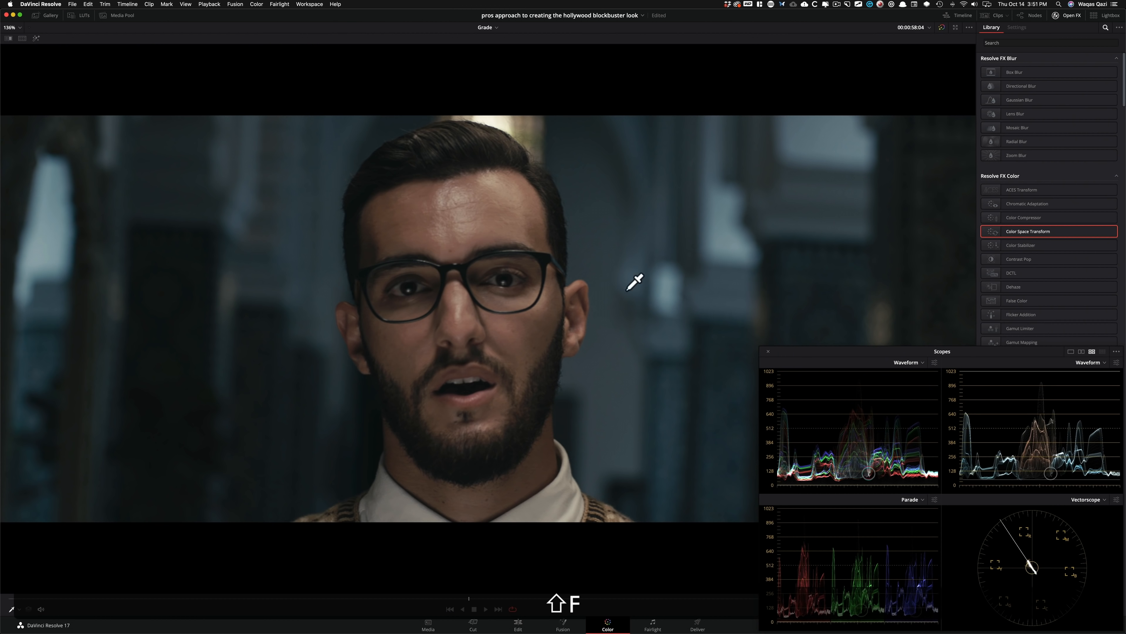
key(super+d)
key(super+d)
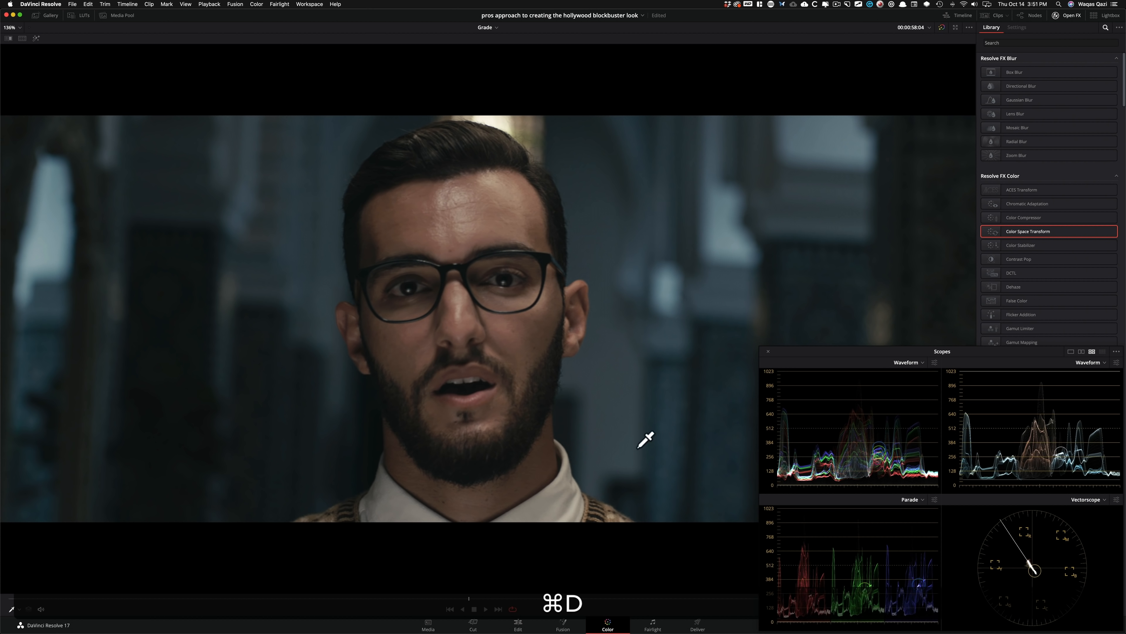
key(super+d)
key(super+d)
key(shift+super+f)
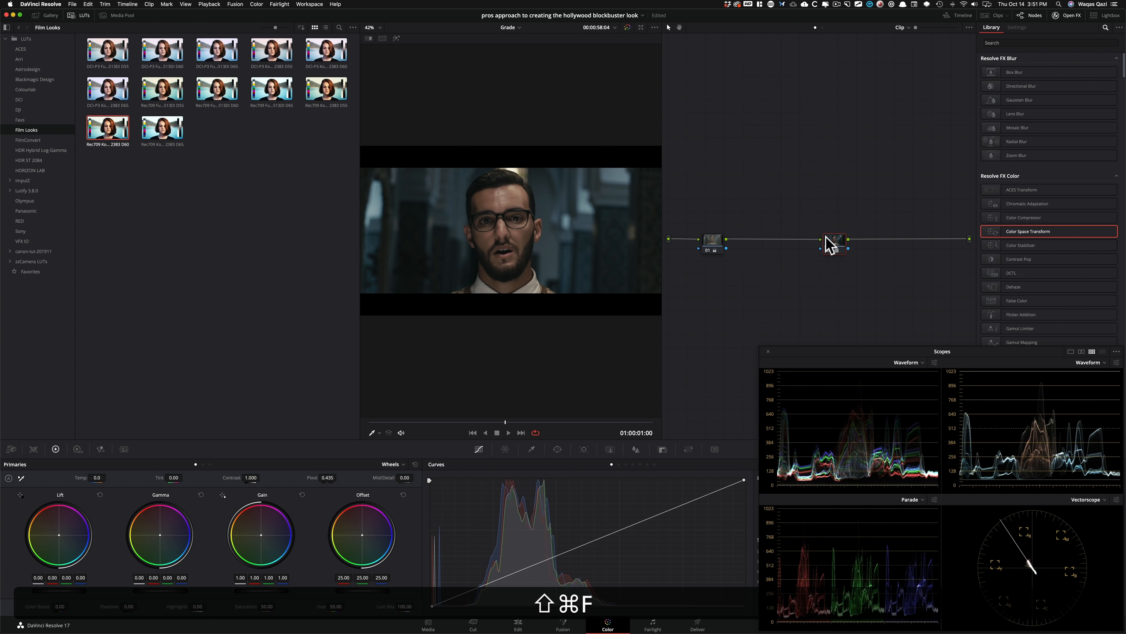
Remove the film look LUT from node 02 and apply a Color Space Transform effect to the node.
right_click(836, 243)
click(871, 254)
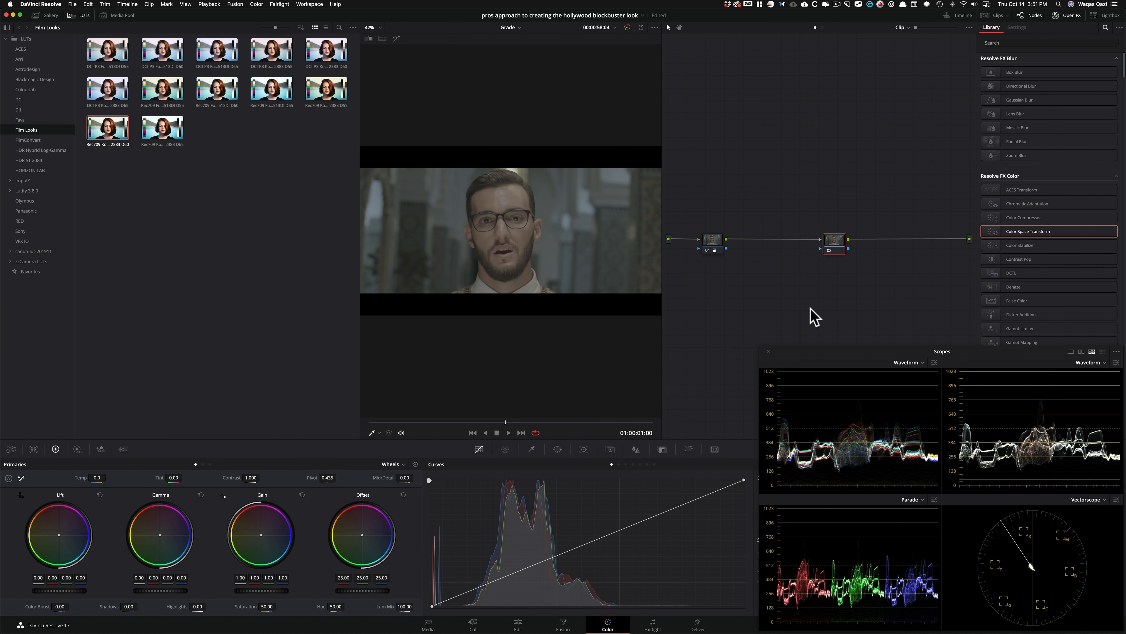
drag(1019, 236, 834, 243)
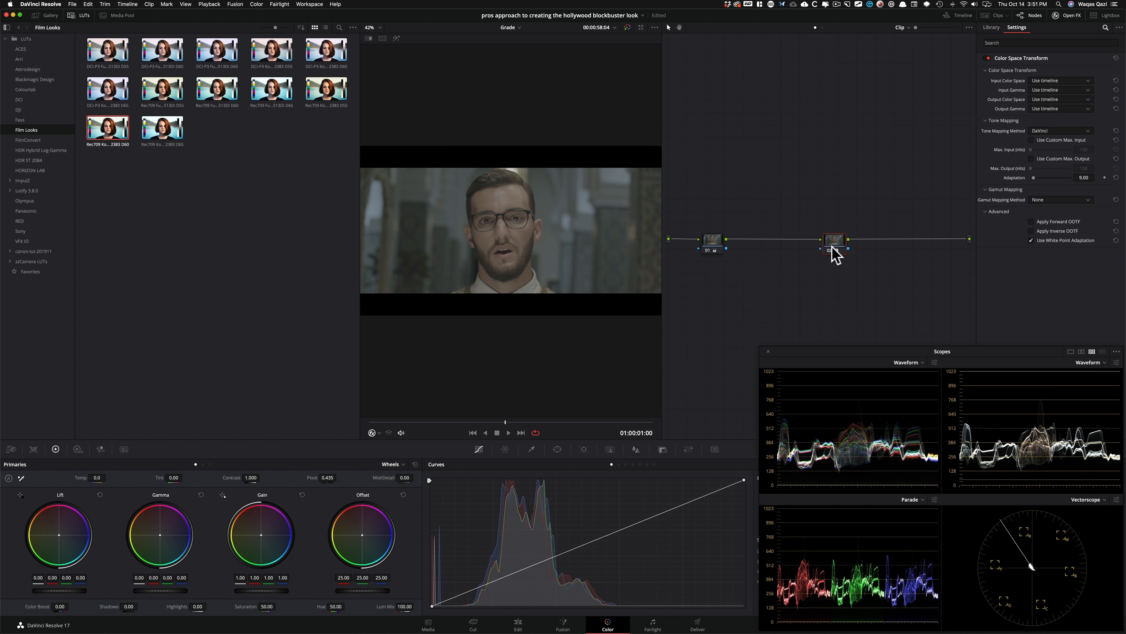
click(138, 180)
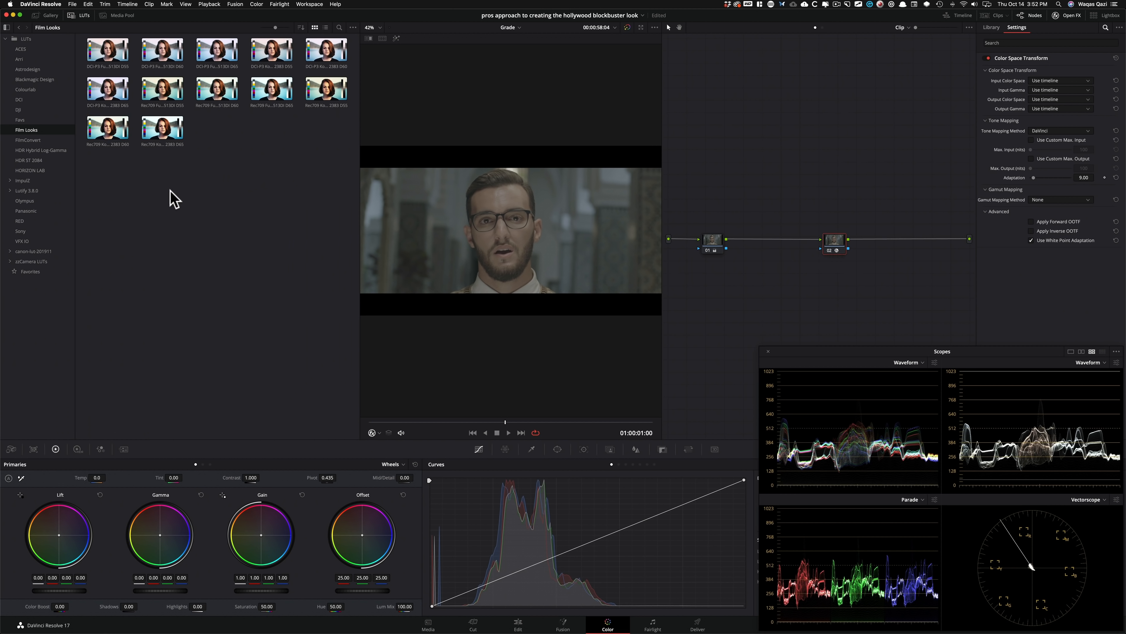
drag(825, 238, 828, 241)
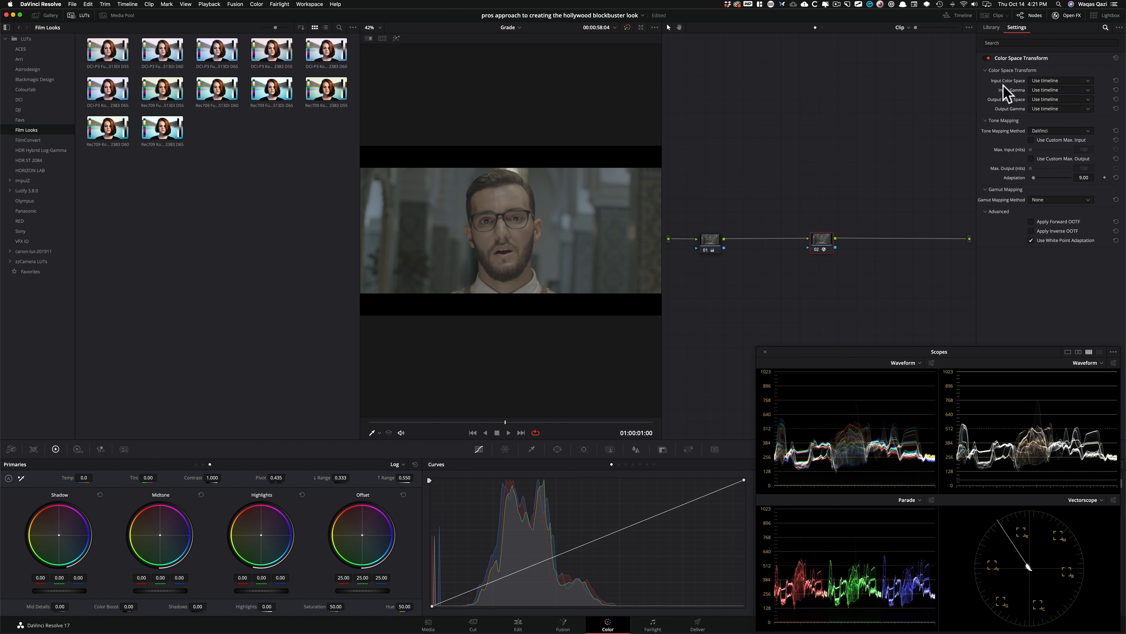
Set the transform's input to ARRI Alexa and ARRI LogC, and its output to Rec.709 and Cineon Film Log.
click(1068, 80)
click(1052, 116)
click(1061, 89)
click(1051, 132)
click(1057, 99)
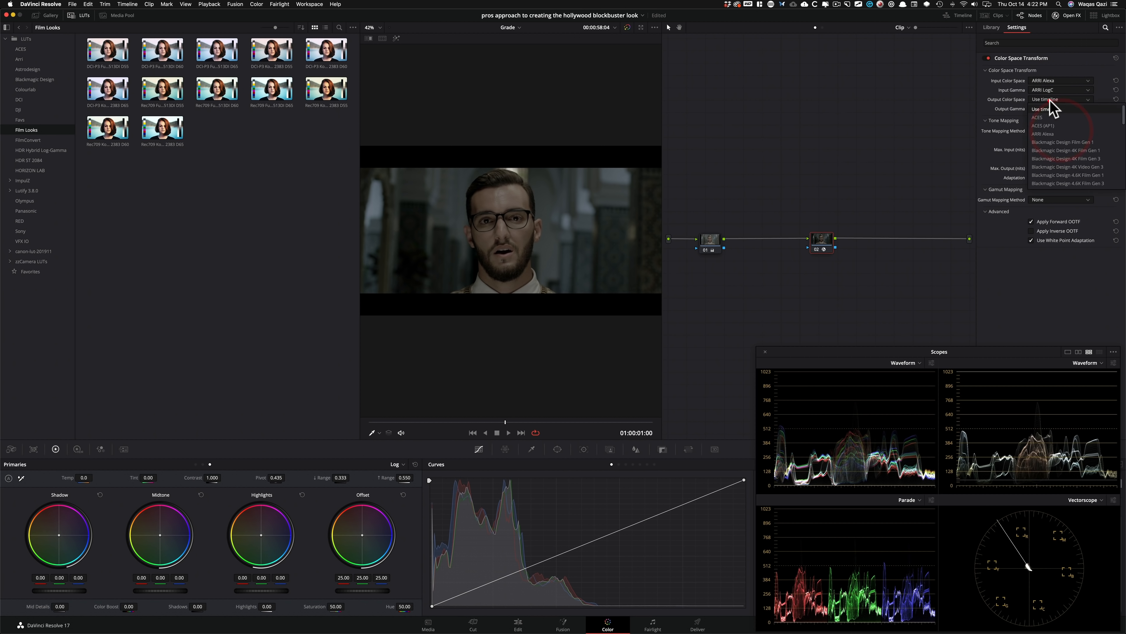
key(r)
click(1062, 182)
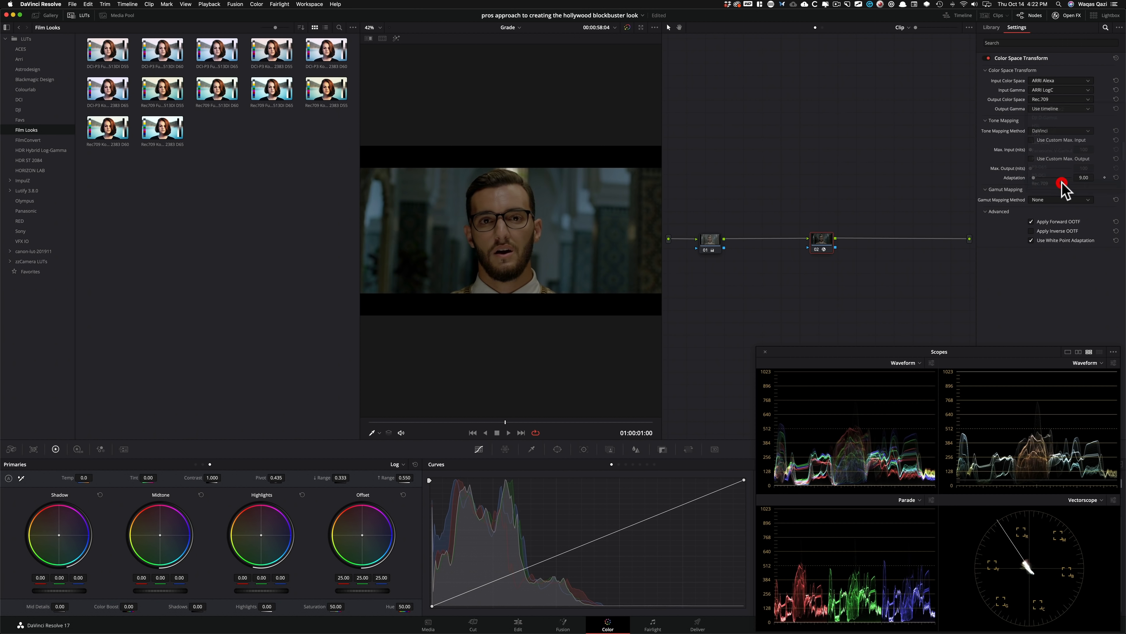
click(1066, 108)
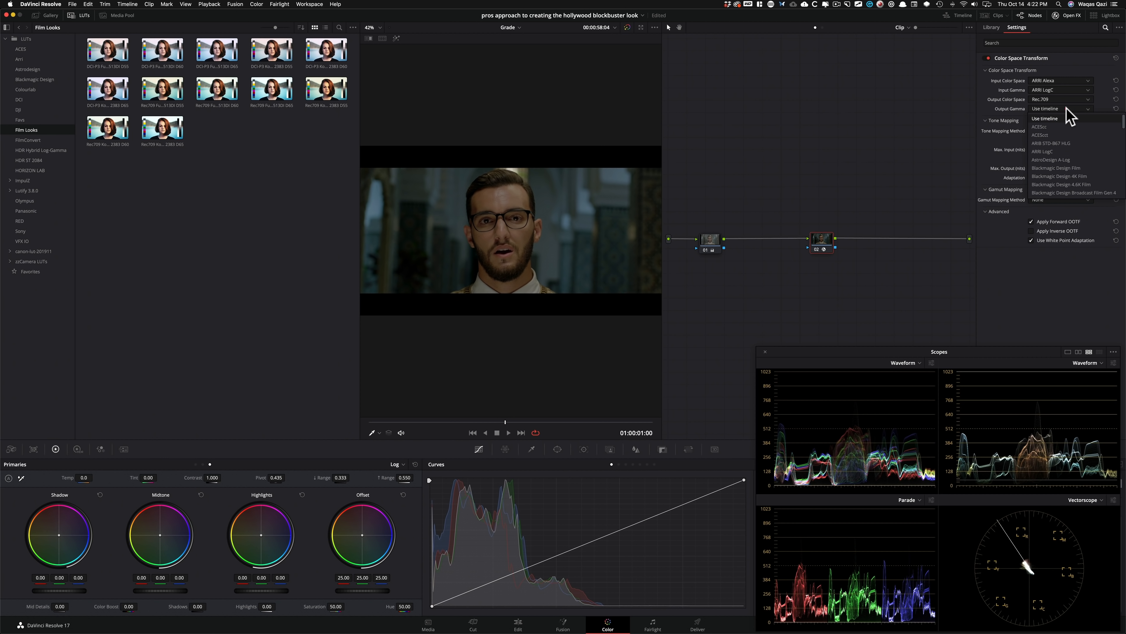
key(c)
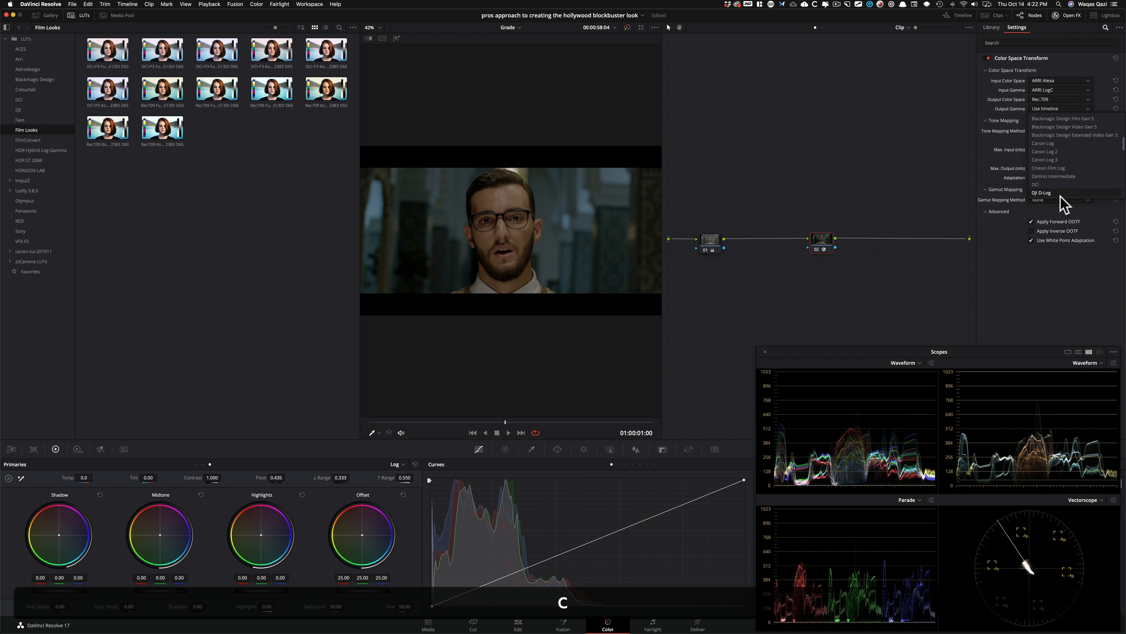
click(1070, 151)
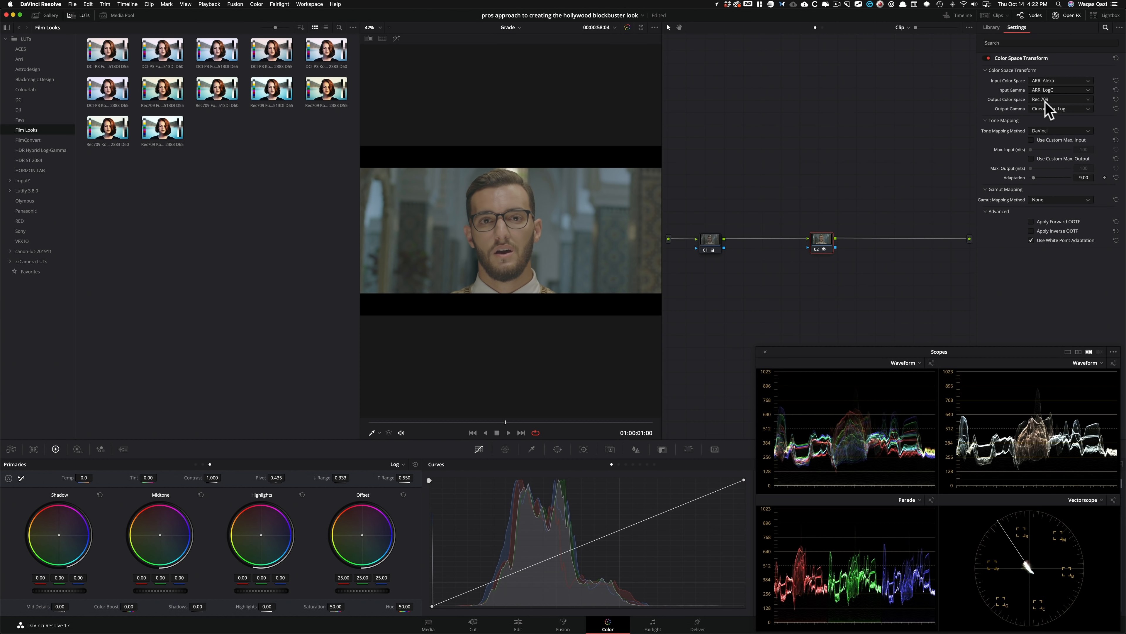
click(124, 171)
mouse_move(108, 136)
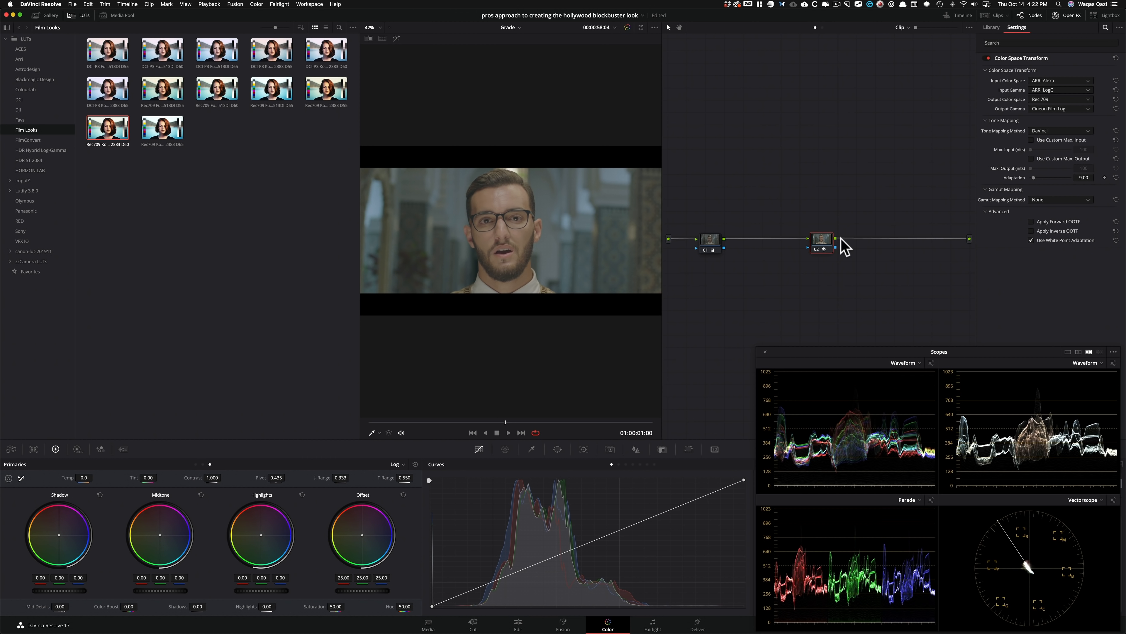
key(alt+s)
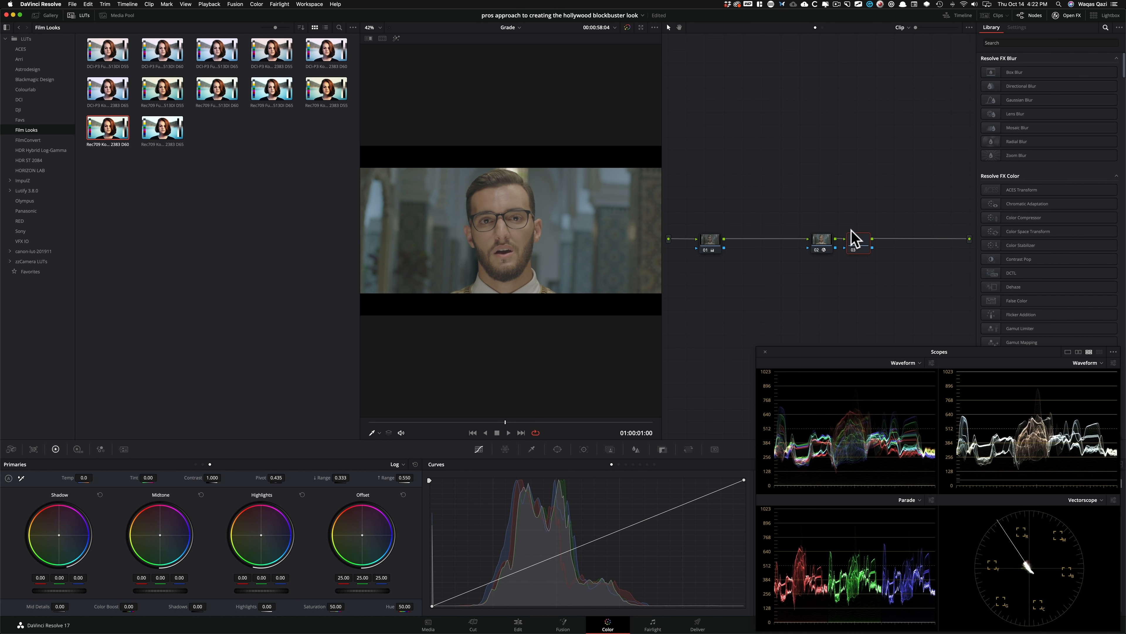
click(857, 240)
key(BackSpace)
click(821, 240)
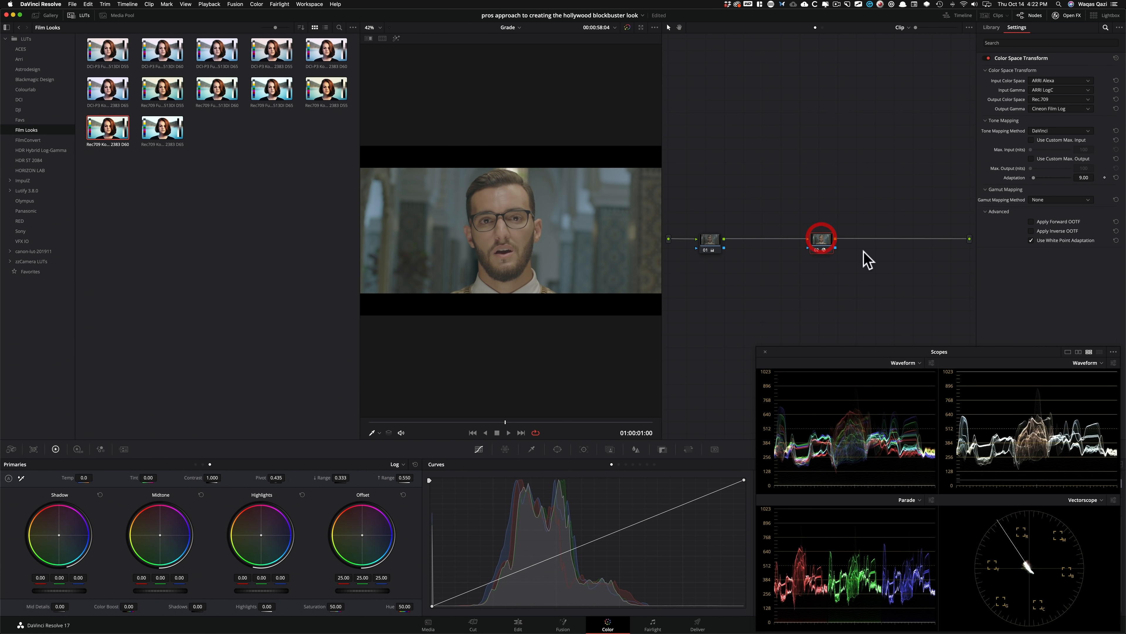
Add a serial node after node 02, apply the Rec709 Kodak 2383 D60 LUT to it, and close the LUT browser.
key(alt+s)
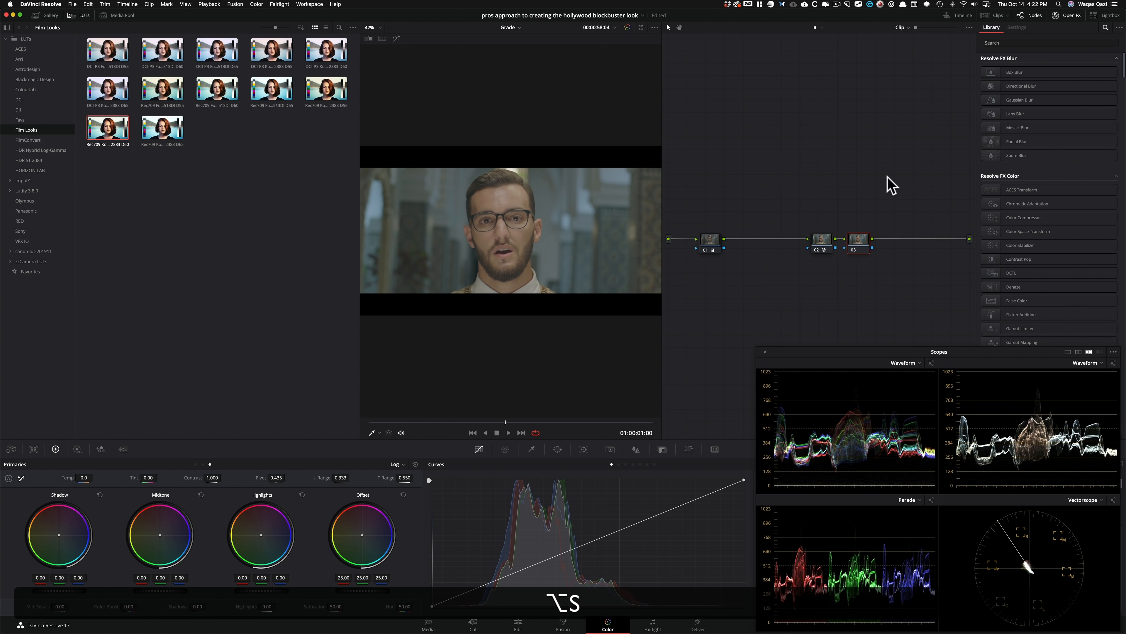
double_click(114, 137)
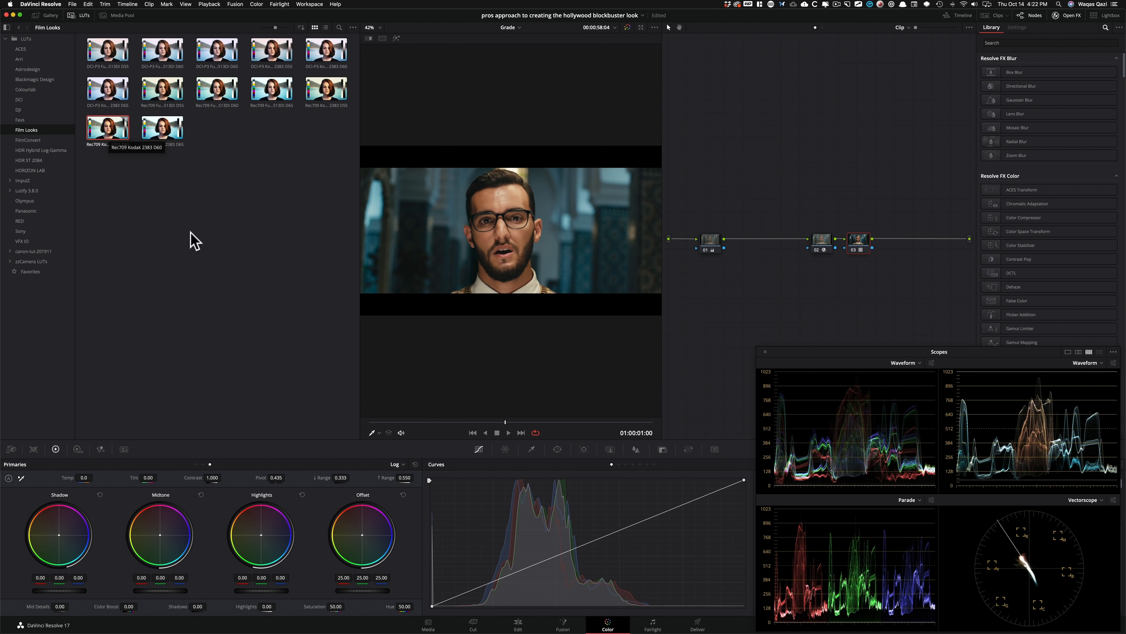
click(76, 15)
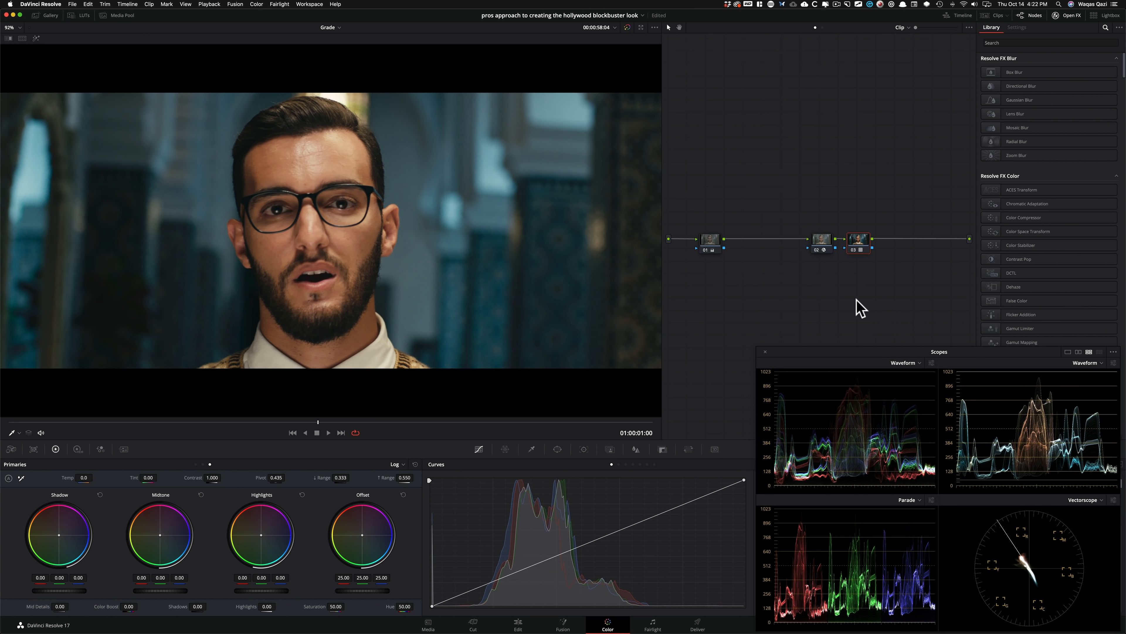
Cycle through the clip's versions to compare the film print grade with the plain Rec.709 Gamma 2.4 transform.
key(super+n)
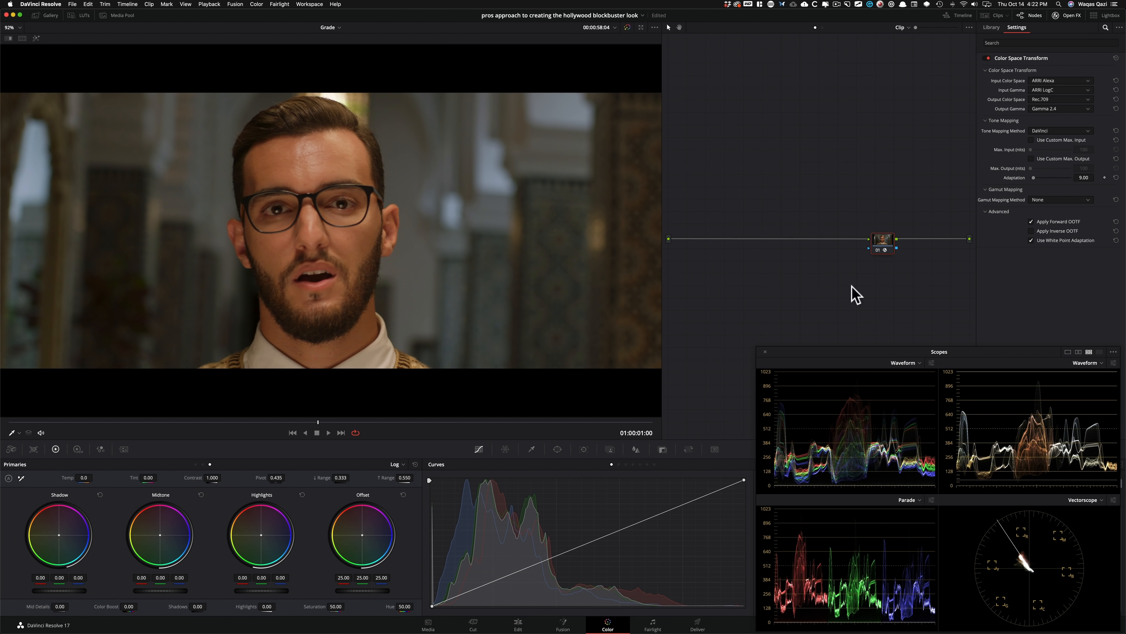
key(super+n)
key(super+n)
key(super+n)
key(super+n)
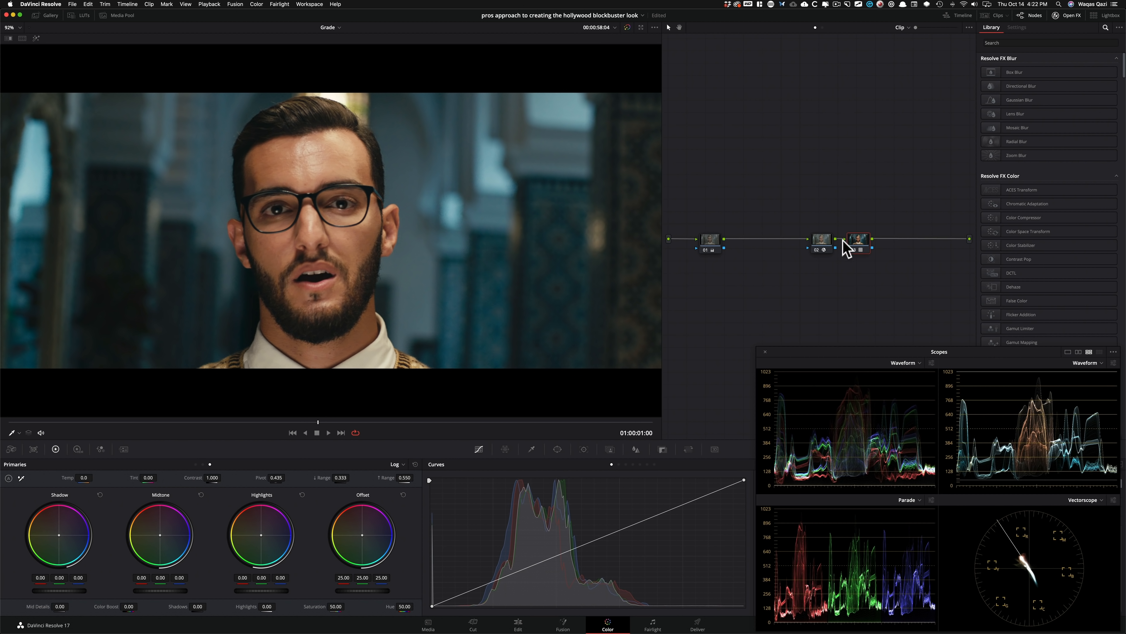
Label the LUT node fpe and the Color Space Transform node cst, and move both below node 01.
key(Tab)
text(fpe)
key(Return)
key(Tab)
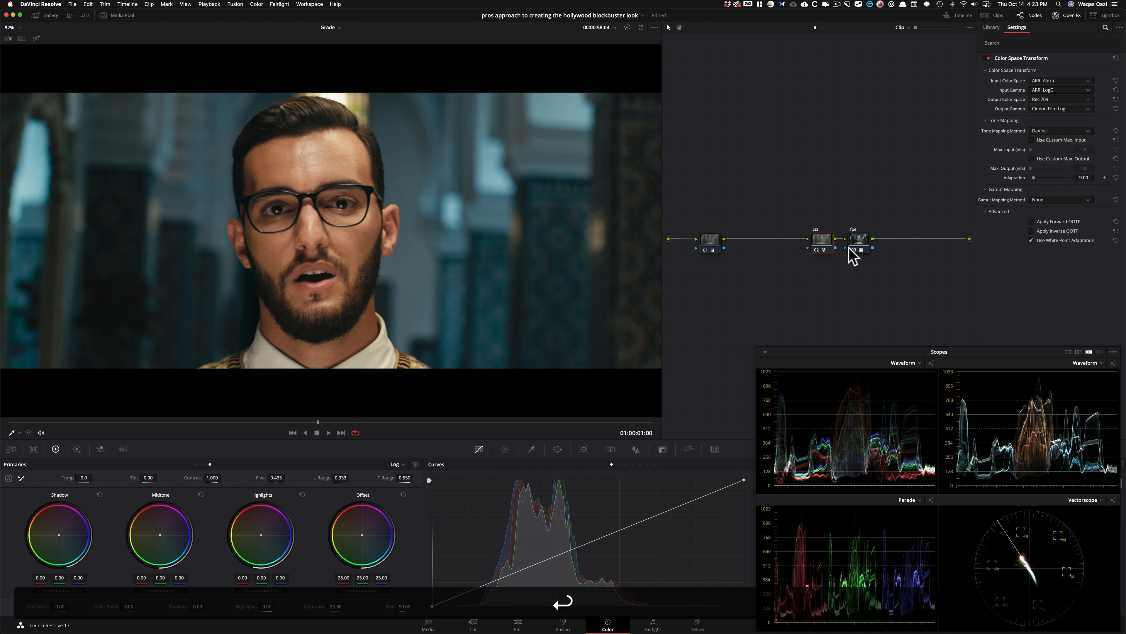
drag(908, 261, 714, 296)
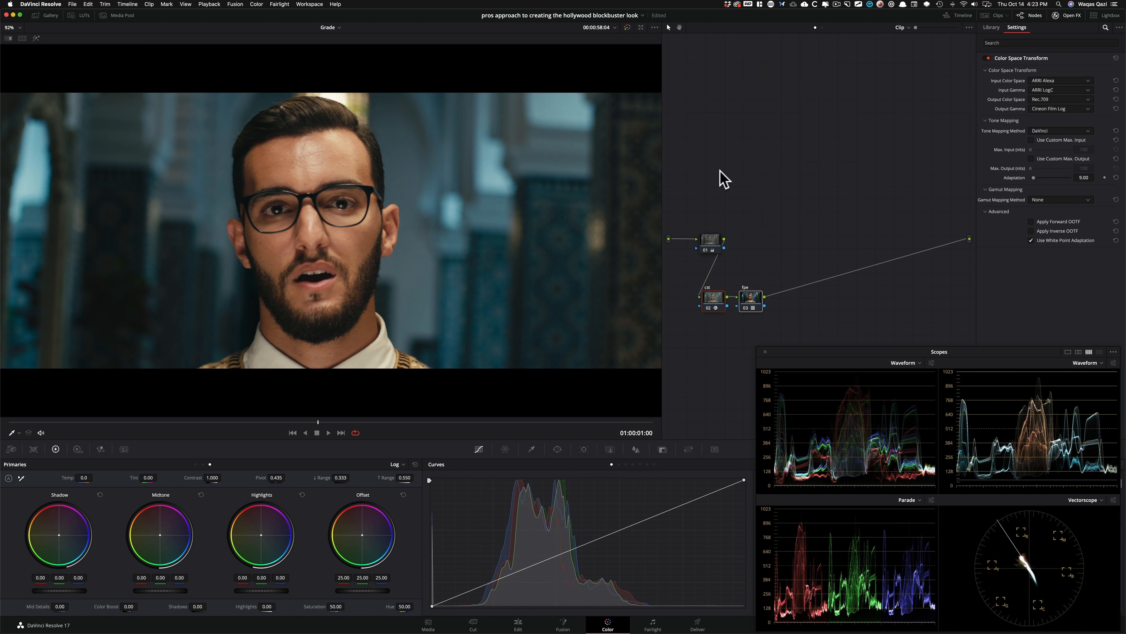
Add a serial node after node 01, then label the new node look adj and node 01 pri.
click(711, 243)
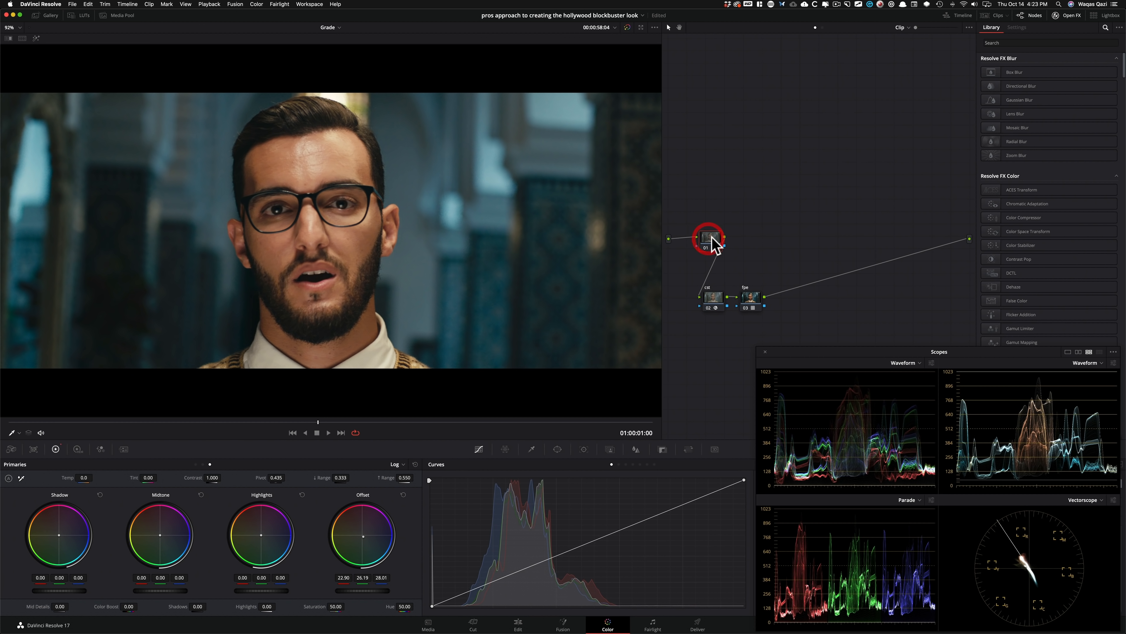
drag(713, 238, 715, 239)
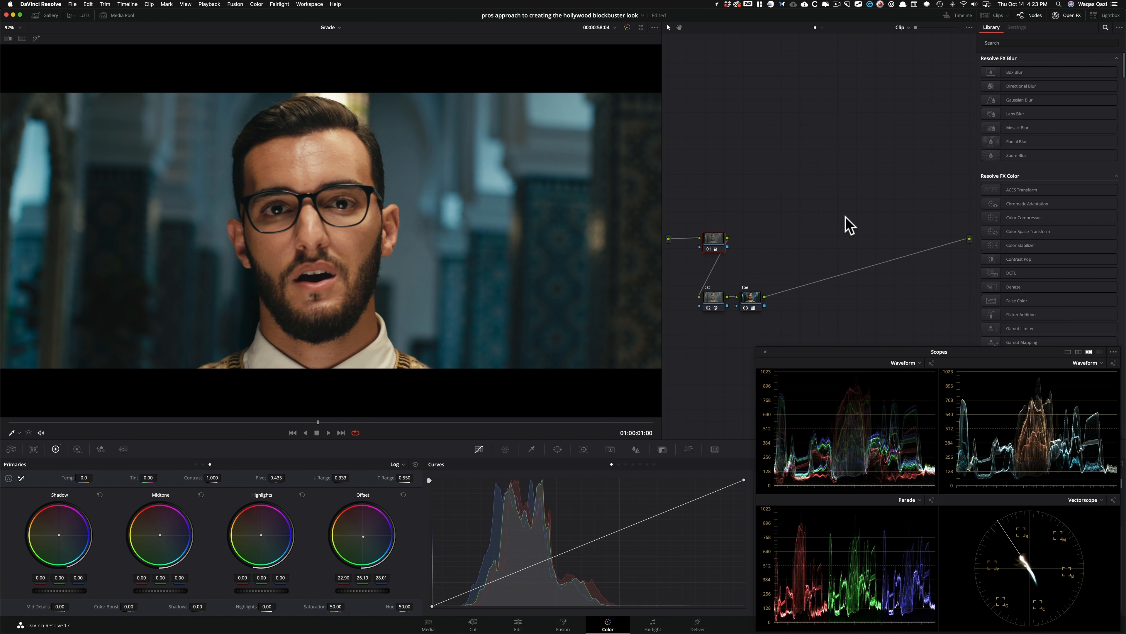
key(alt+s)
key(Tab)
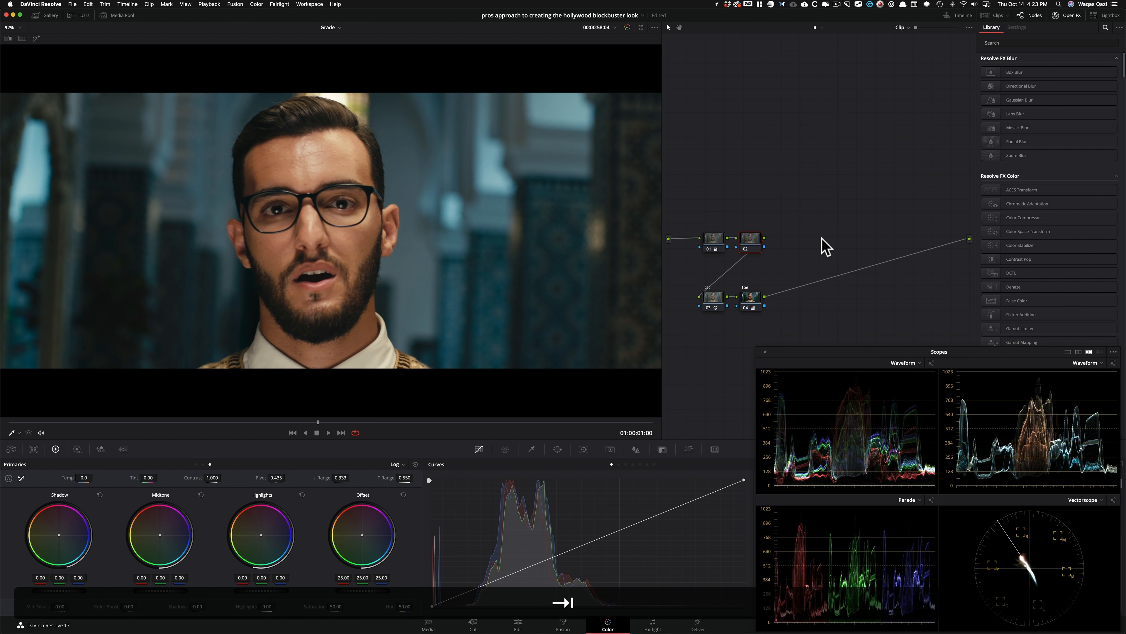
text(look adj)
key(Tab)
text(pr)
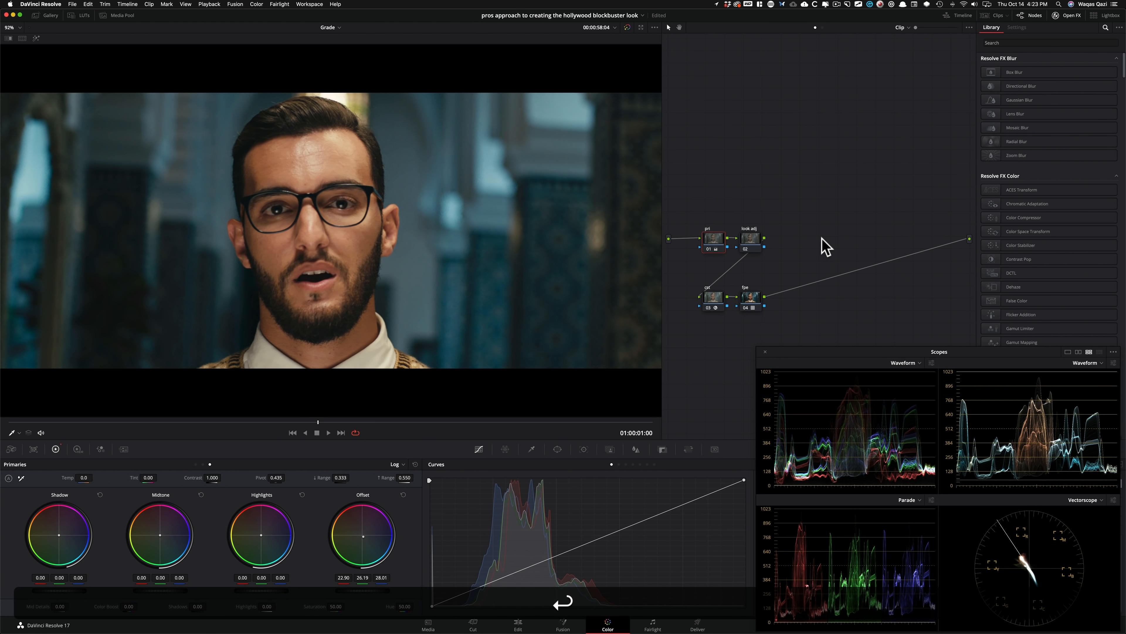
Insert two nodes ahead of the pri node, arrange them in a row above it, and label them grain and hdr pal.
key(shift+s)
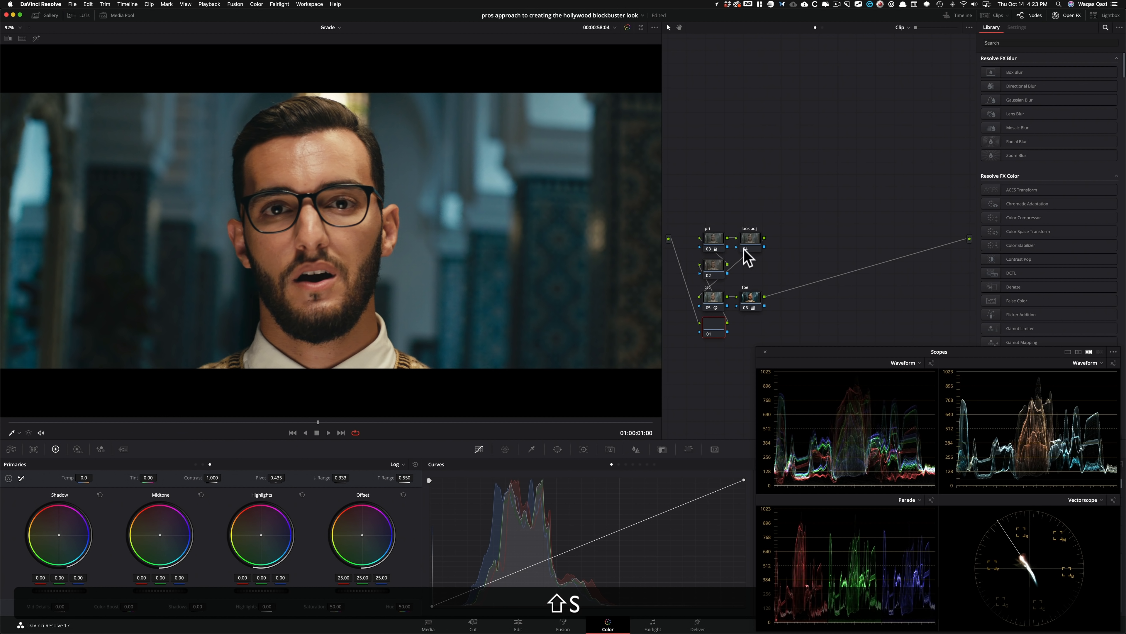
drag(720, 329, 722, 180)
drag(712, 265, 749, 182)
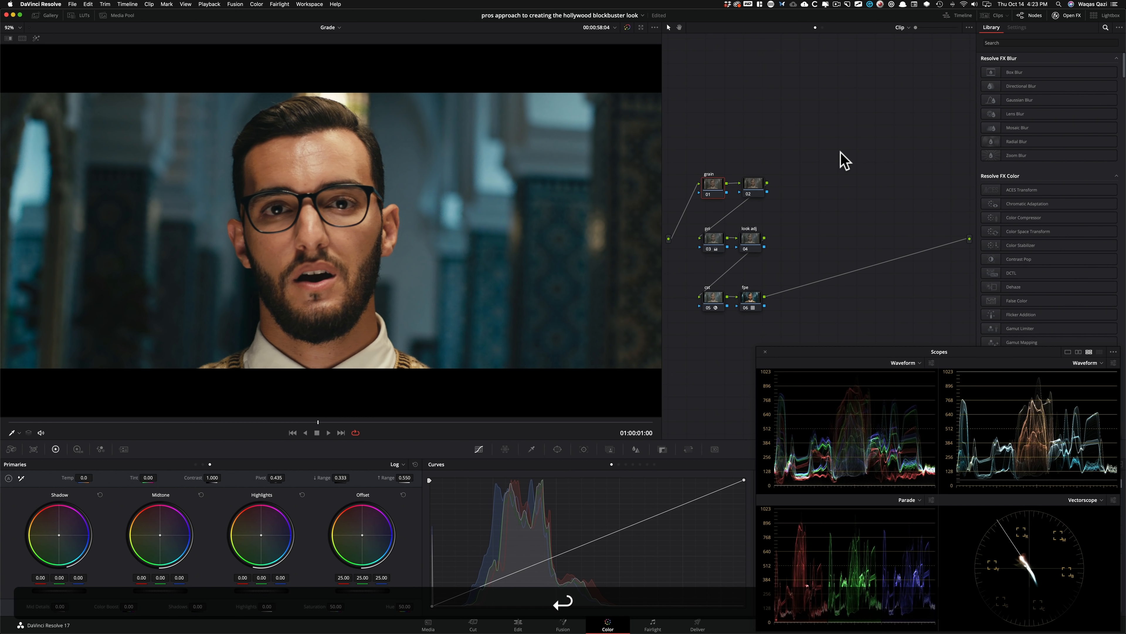
key(Tab)
text(nd)
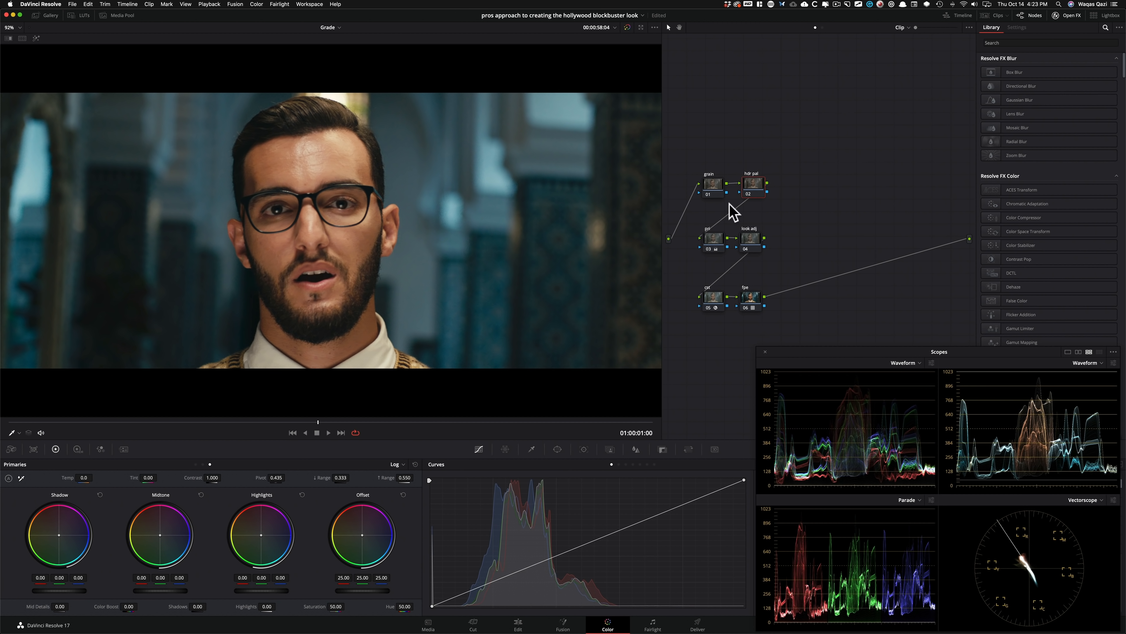
drag(697, 155, 804, 191)
click(830, 183)
click(748, 243)
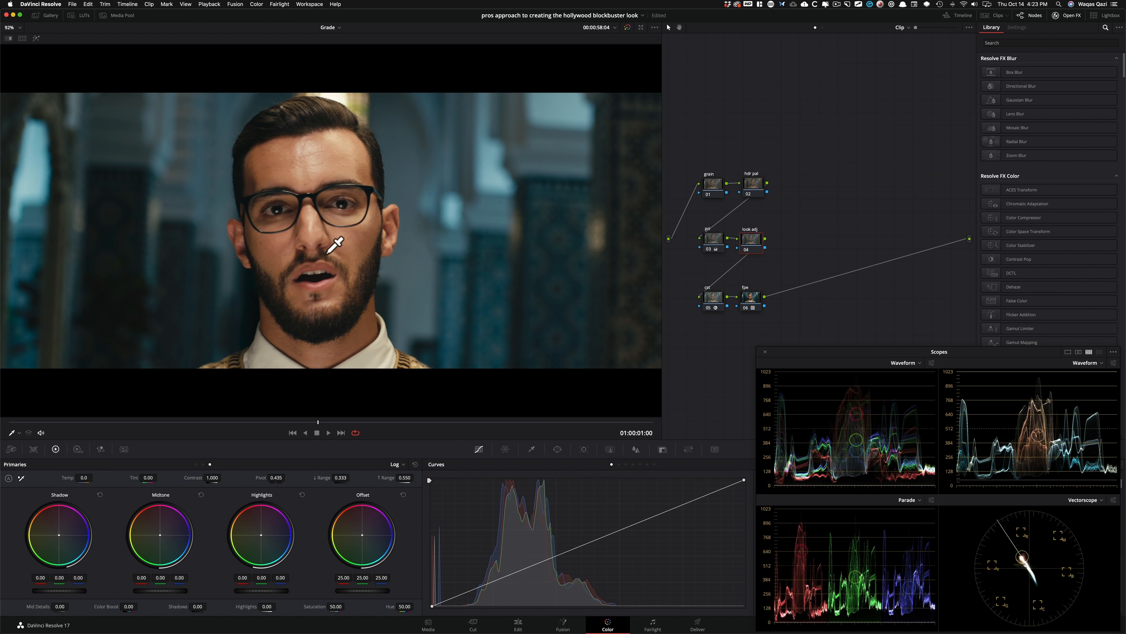
click(756, 189)
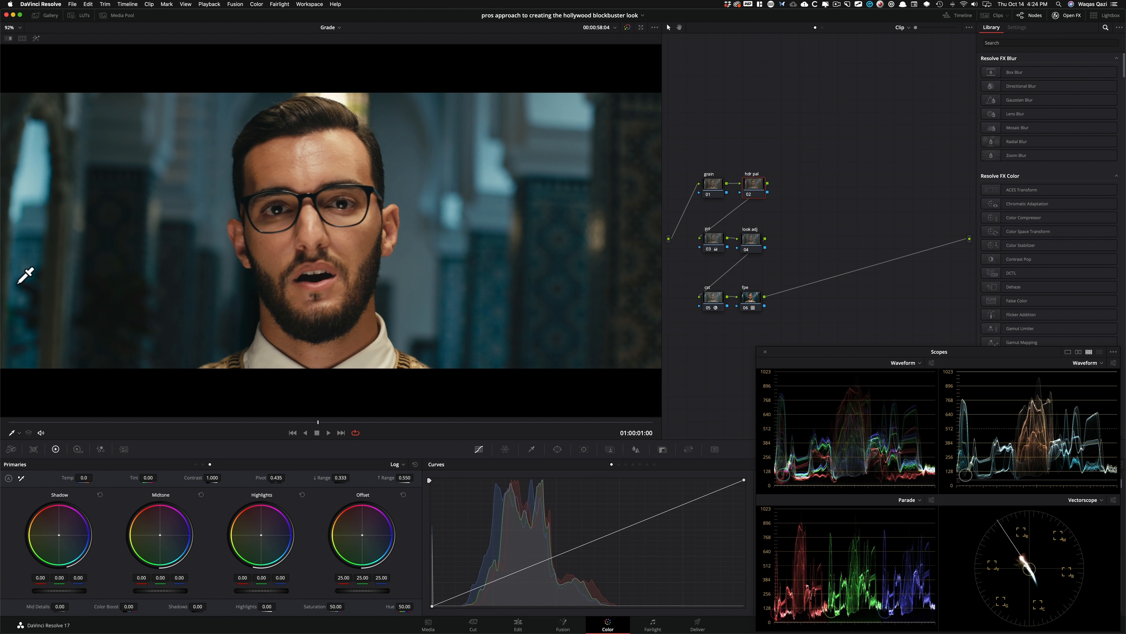
click(805, 142)
For the hdr pal node, set the HDR palette's color space to ARRI Alexa and its gamma to ARRI LogC.
click(752, 186)
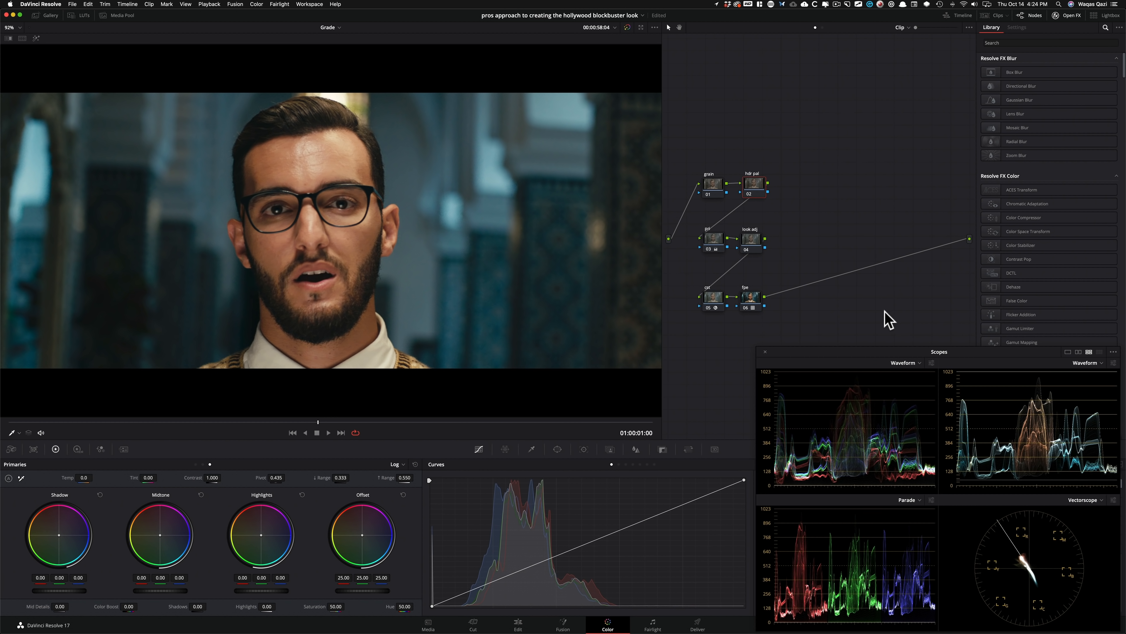
click(78, 449)
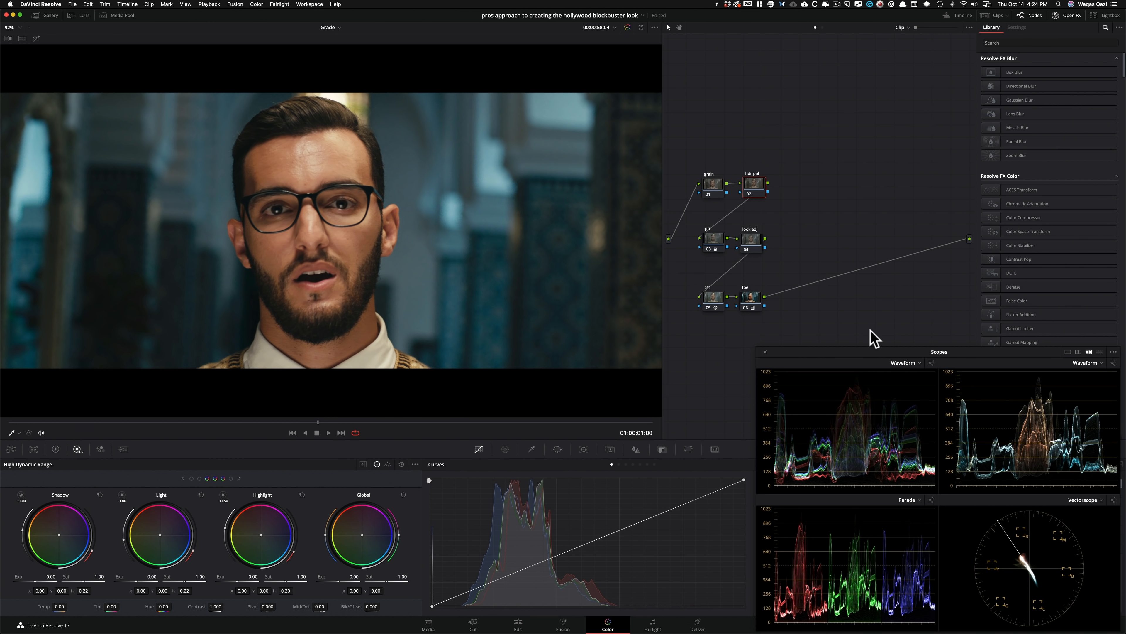
click(415, 465)
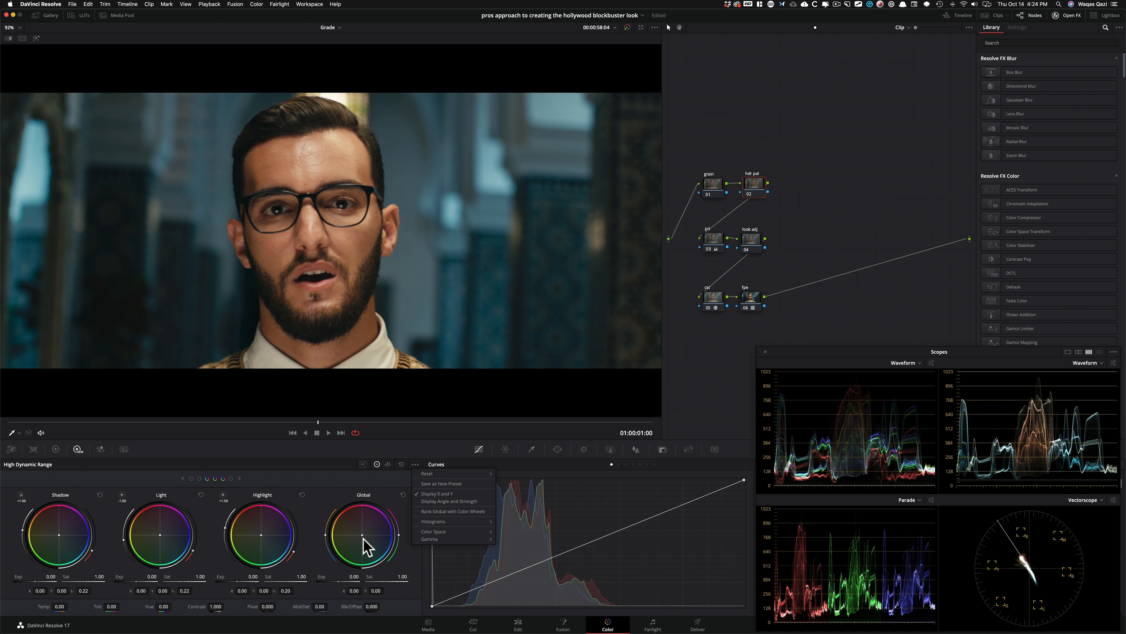
mouse_move(475, 531)
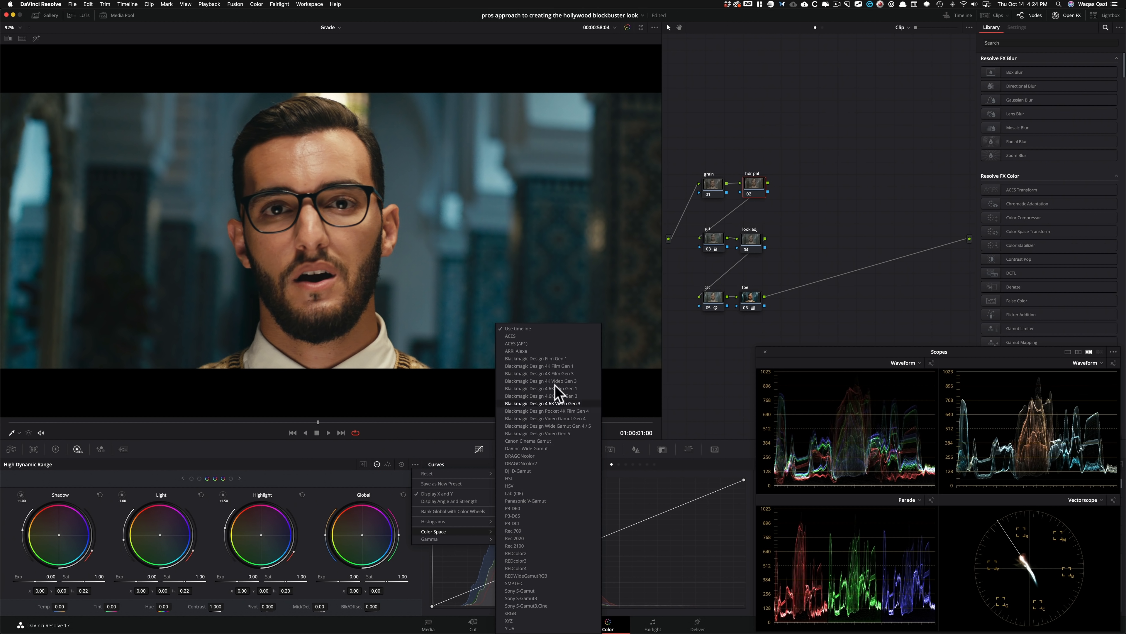
click(550, 351)
click(415, 464)
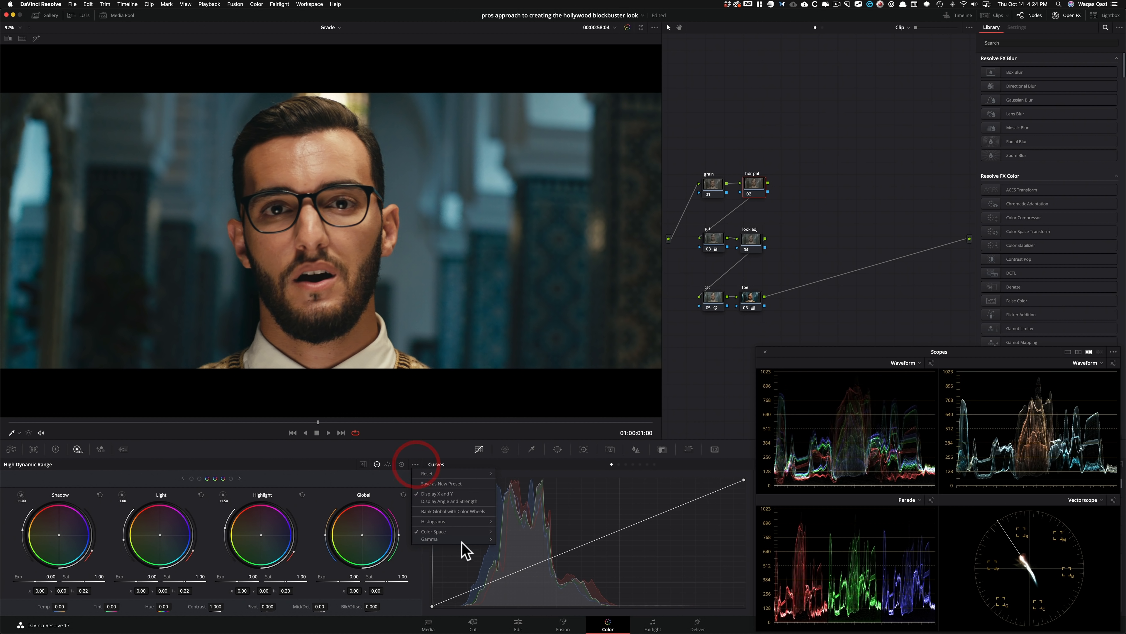
mouse_move(466, 538)
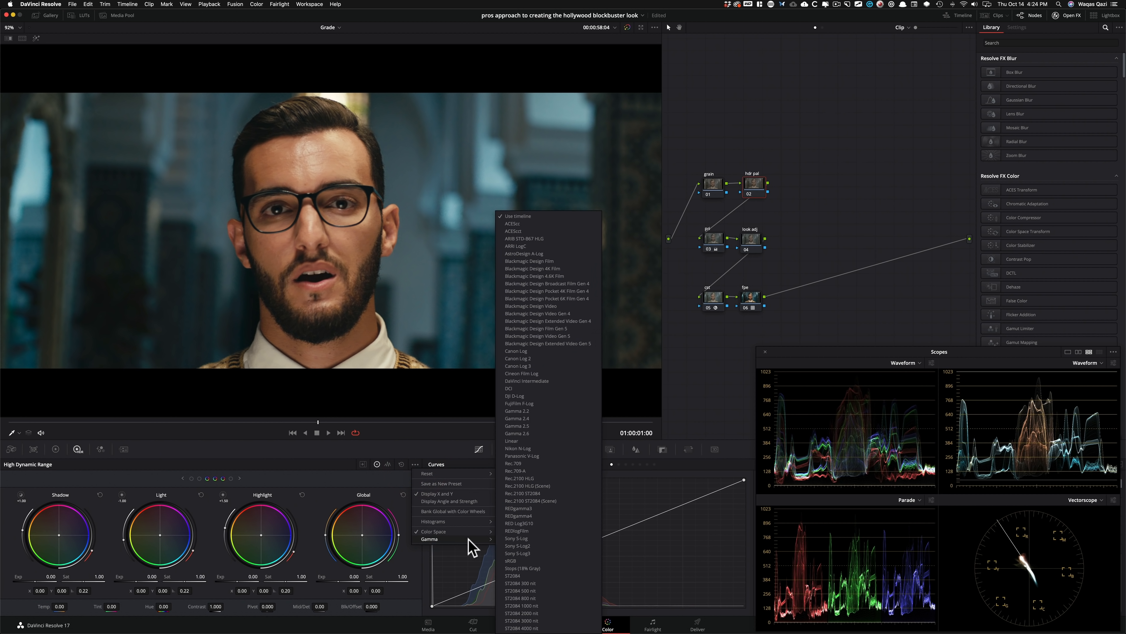
click(538, 247)
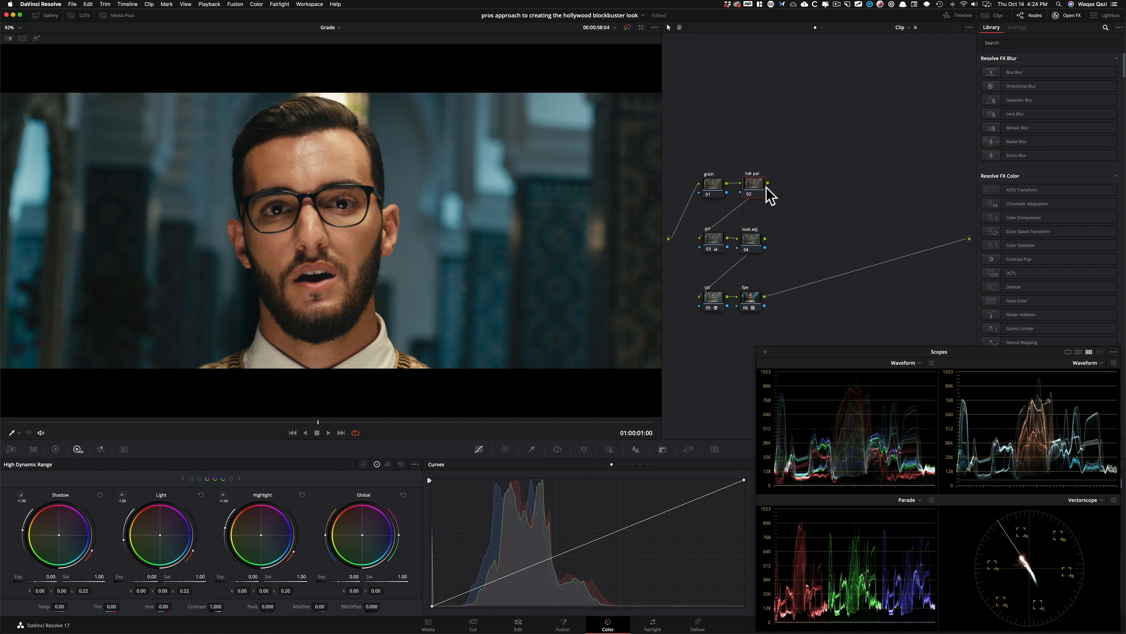
Compare the Camera Raw controls with the HDR wheels for the hdr pal node.
drag(757, 185, 755, 185)
click(11, 450)
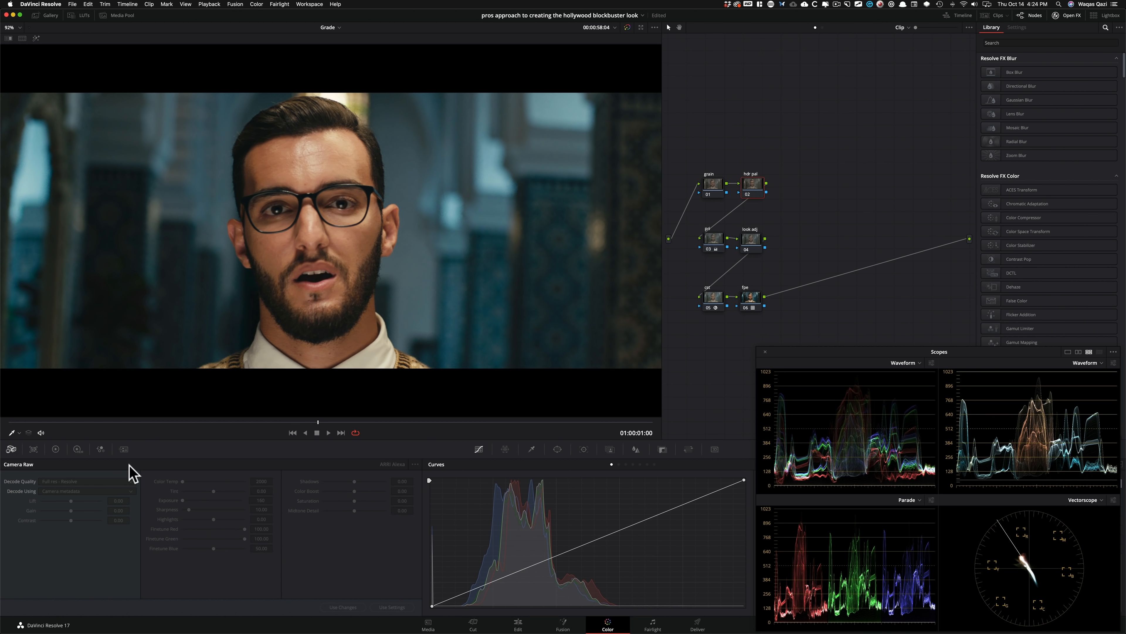
click(77, 451)
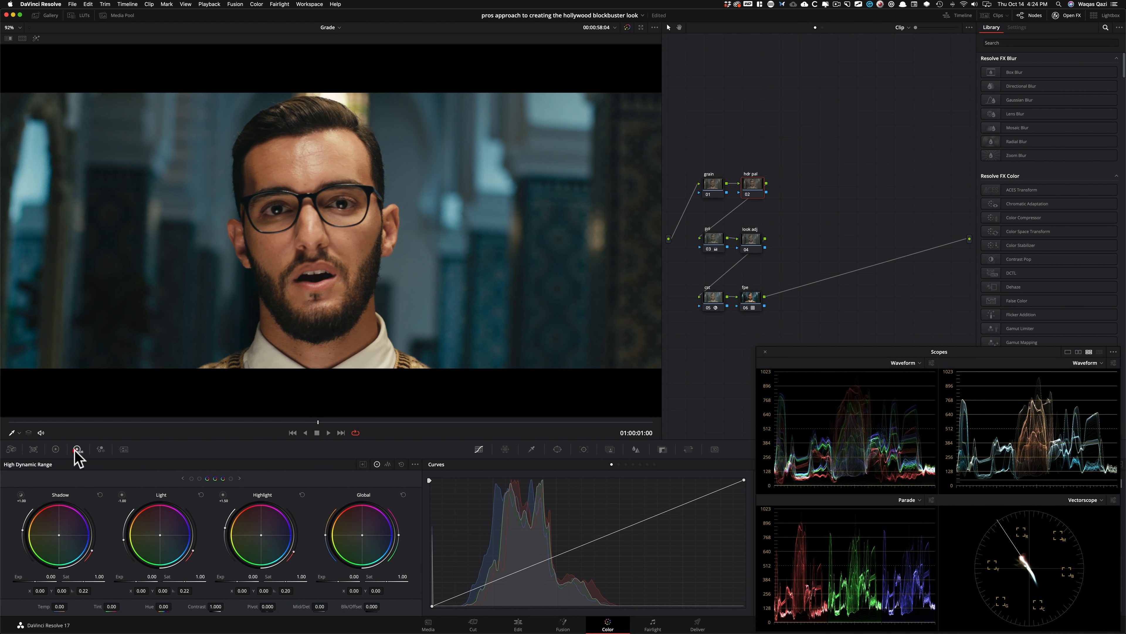
click(11, 450)
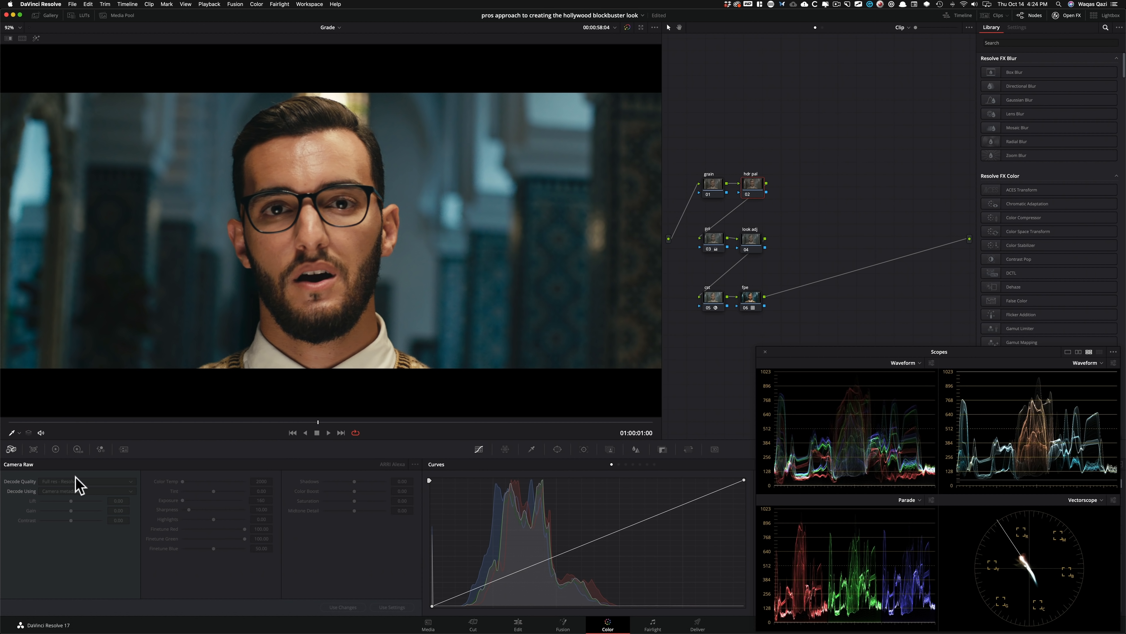
Raise the hdr pal node's Shadow exposure to 0.50 in the HDR palette and toggle the node to compare before and after.
click(76, 449)
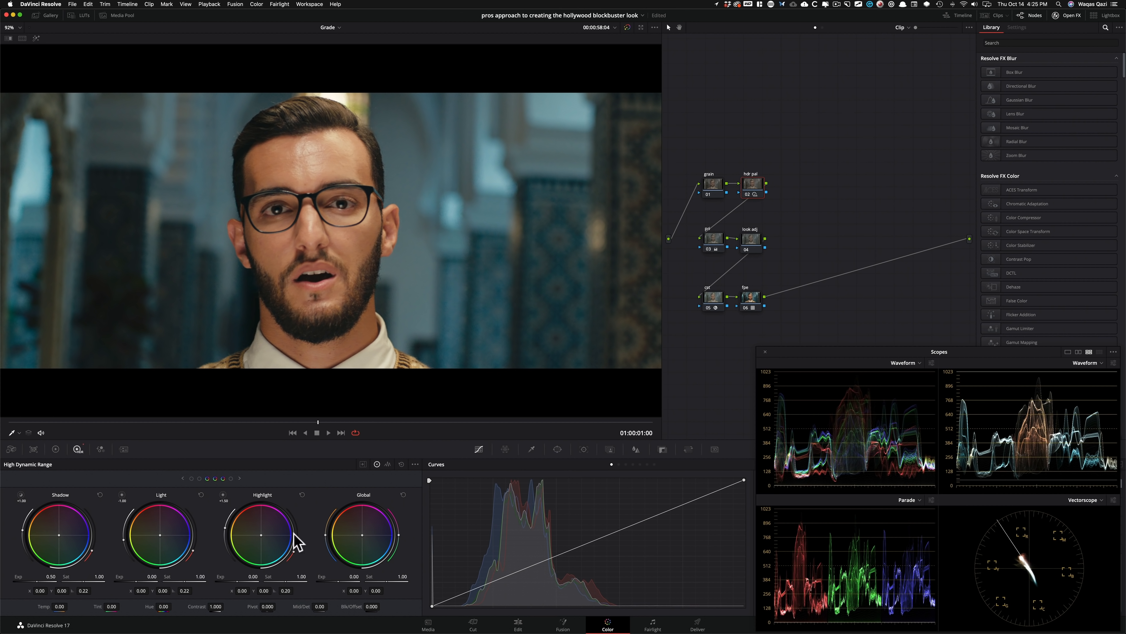
key(super+d)
key(super+d)
key(super+d)
key(super+d)
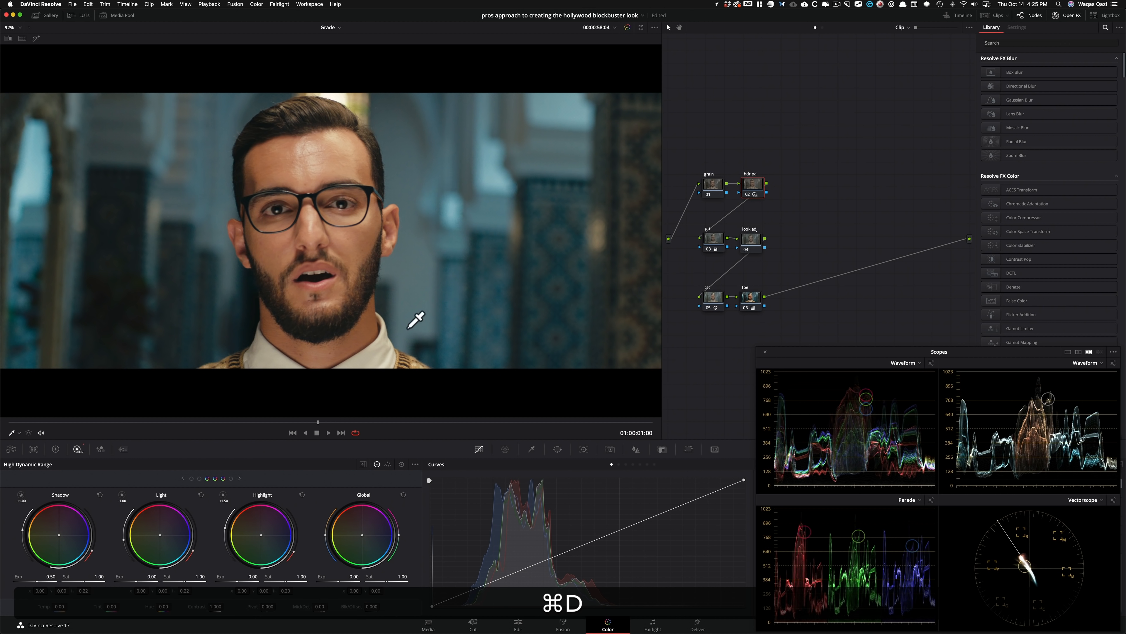
key(super+d)
key(super+d)
key(super+d)
key(super+d)
key(super+d)
key(super+d)
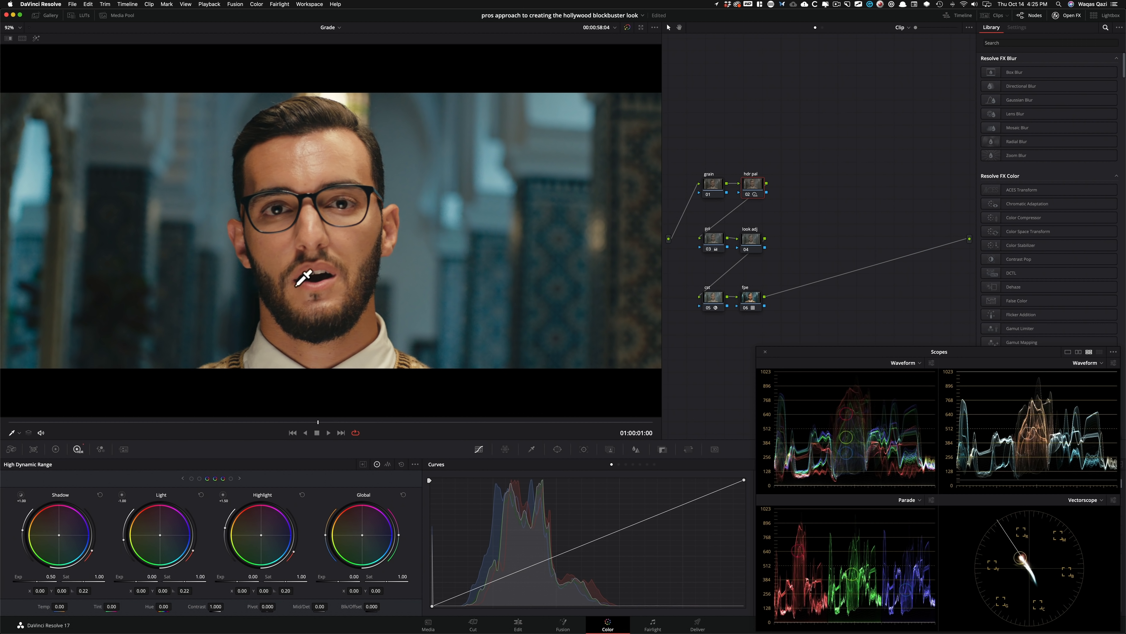
key(super+d)
key(super+d)
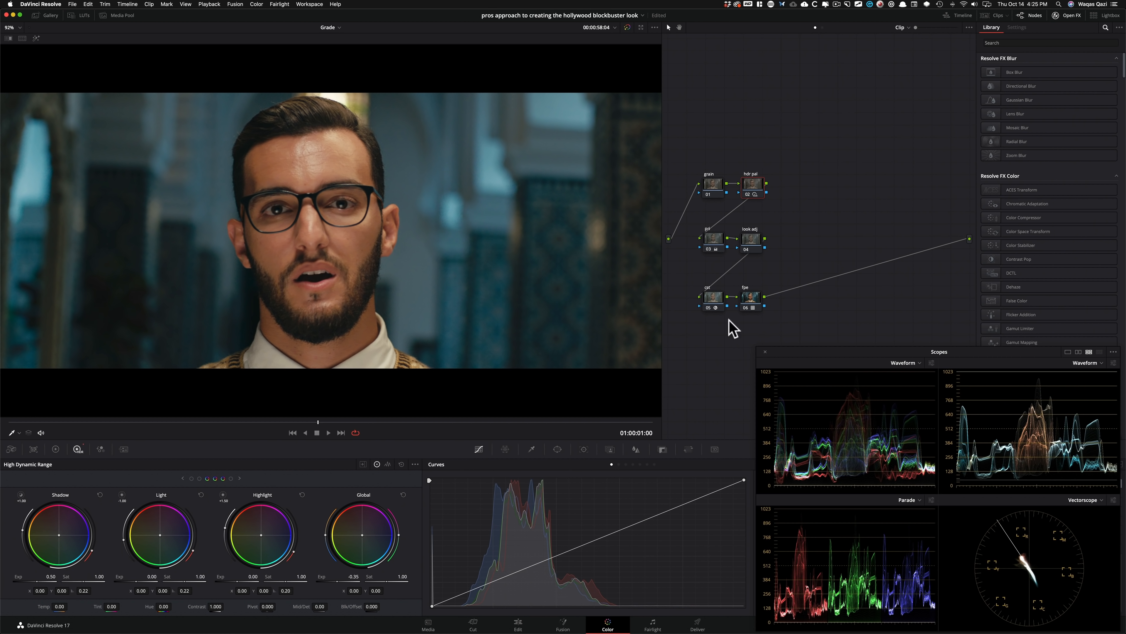
Lower the hdr pal node's Global exposure to -0.35 and toggle the node to judge the darkening.
key(super+d)
key(super+d)
key(super+d)
key(super+d)
key(super+d)
key(super+d)
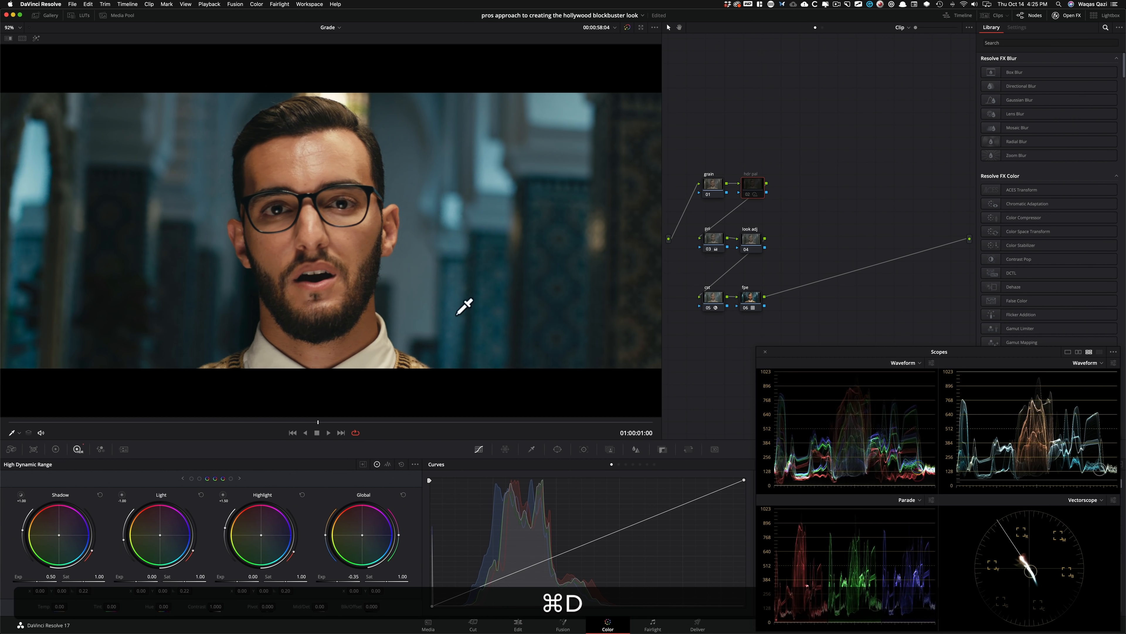
key(super+d)
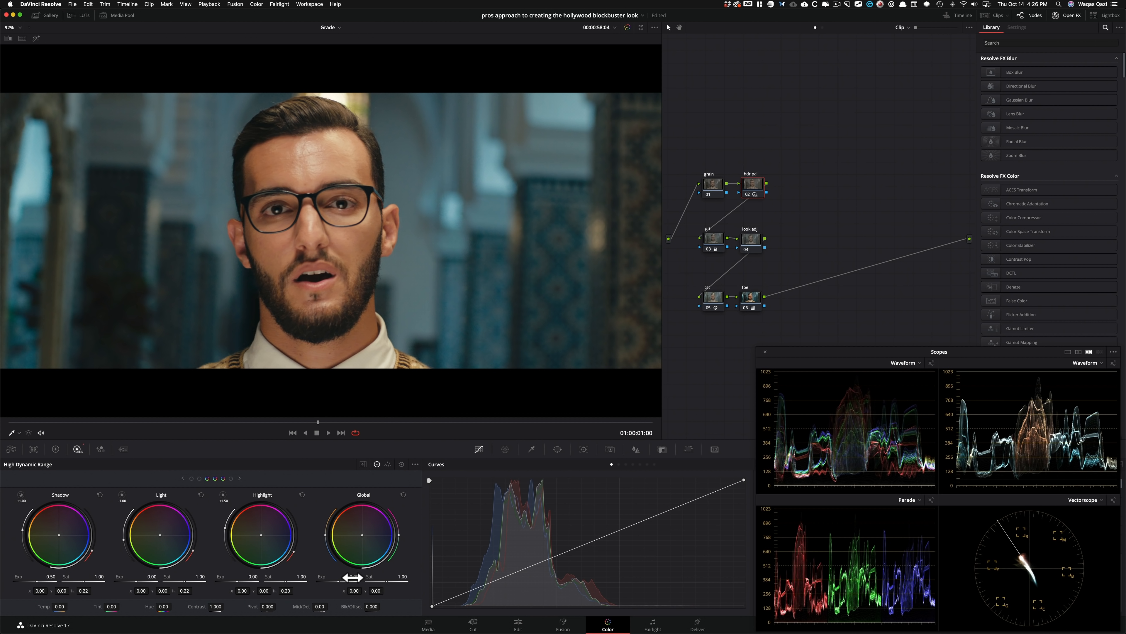
Try Global exposures of 1.00 and -1.00 on the hdr pal node, and reset the Global wheel.
text(1)
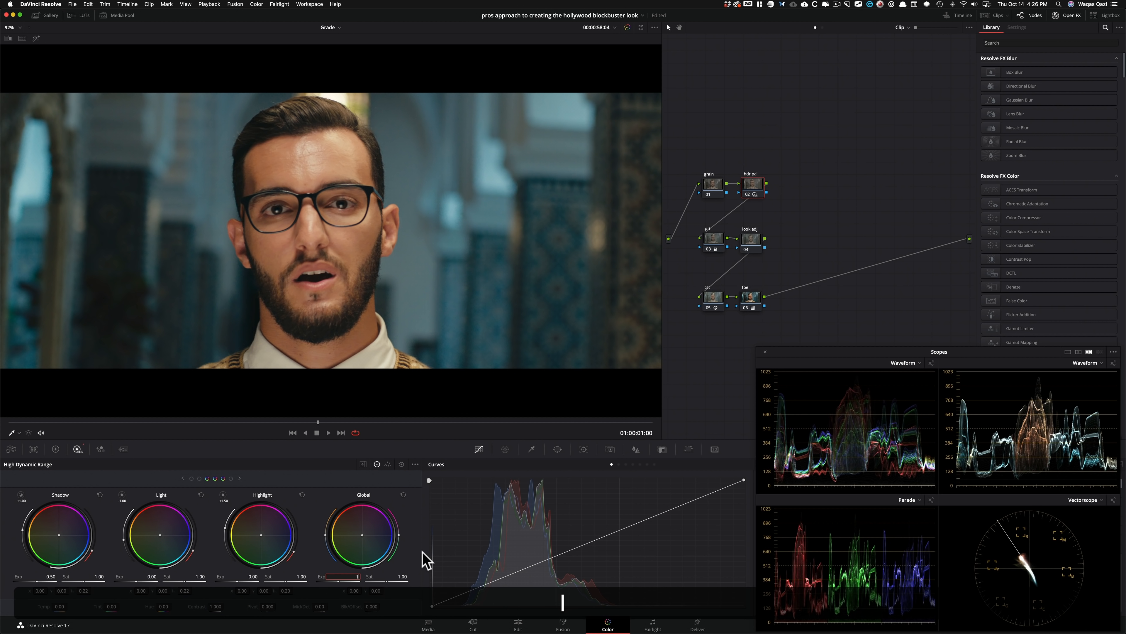
key(Return)
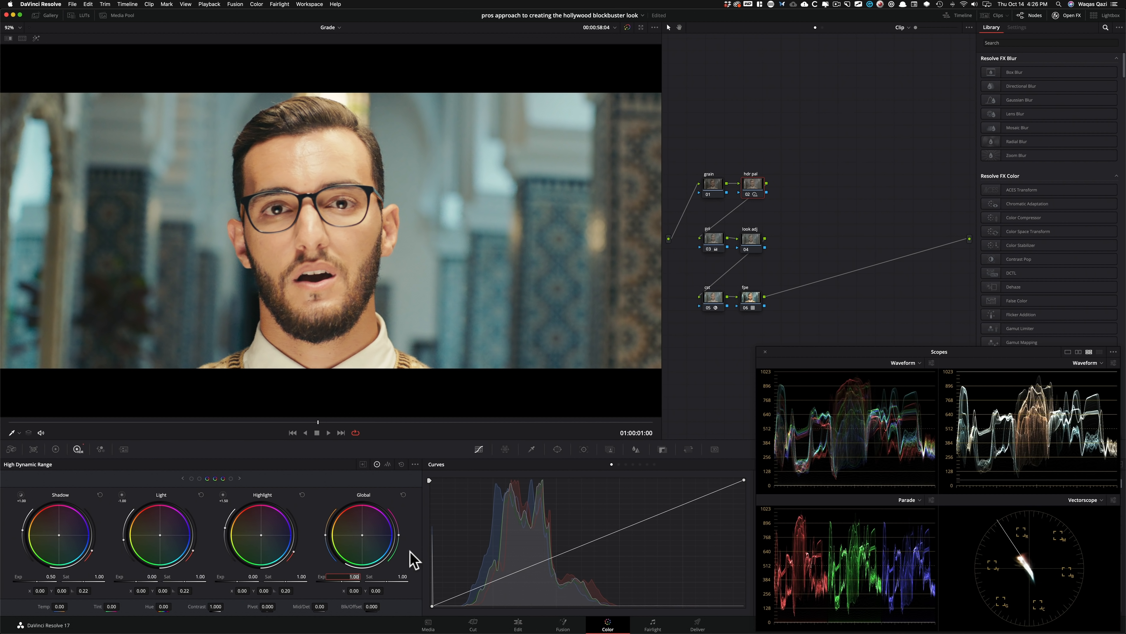
text(-1)
key(Return)
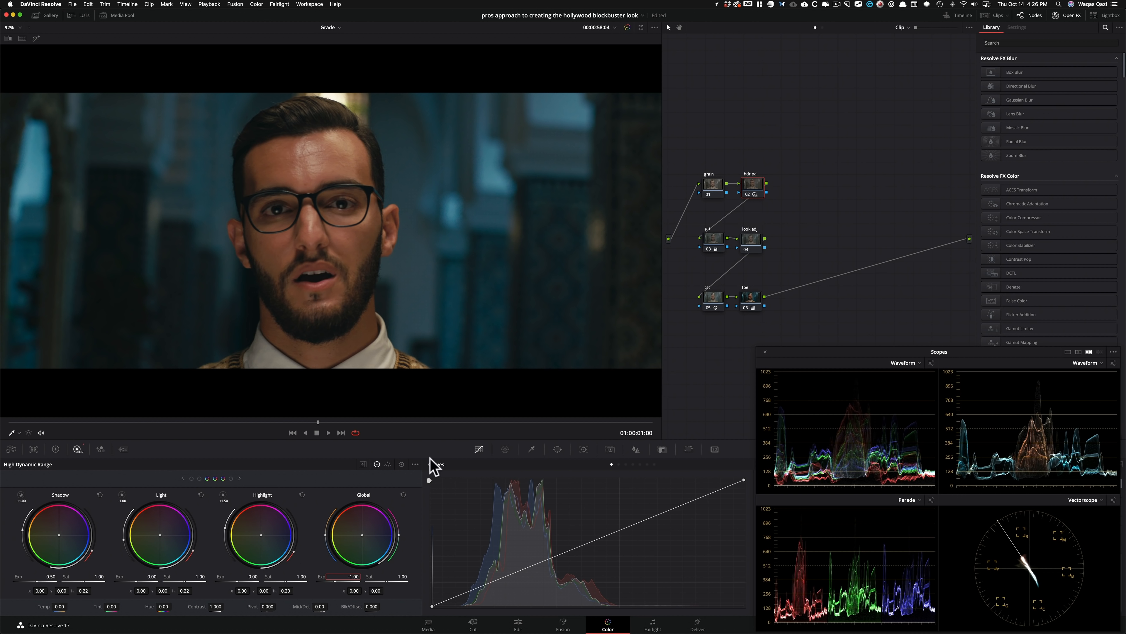
click(400, 496)
click(403, 495)
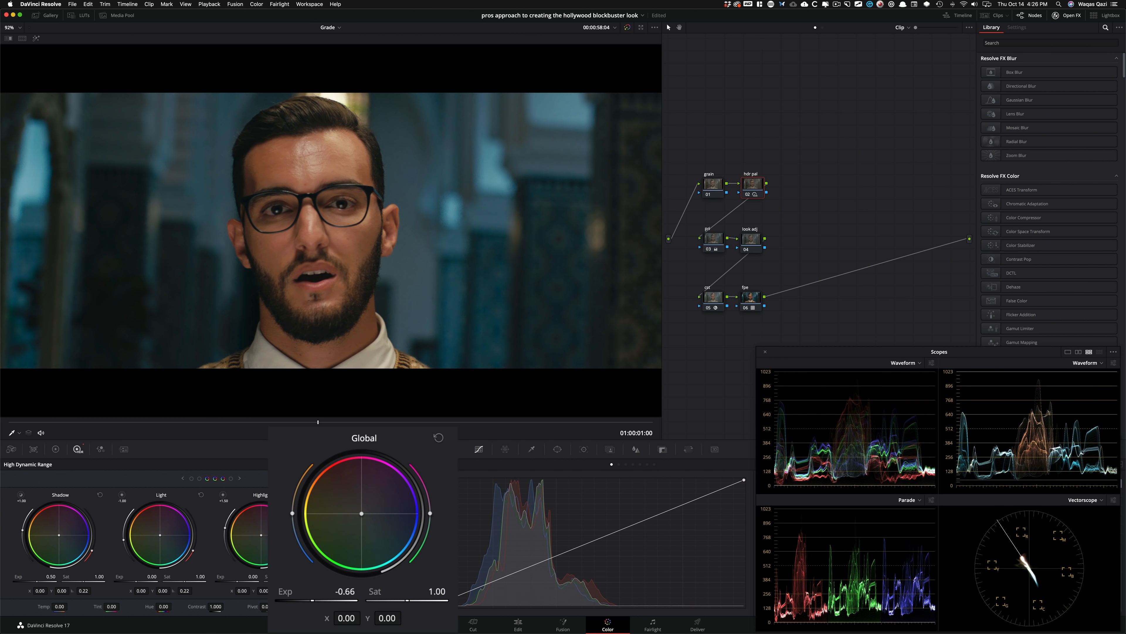
Set the hdr pal node's Global exposure to -0.66 and compare the image with the node off and on.
key(super+d)
key(super+d)
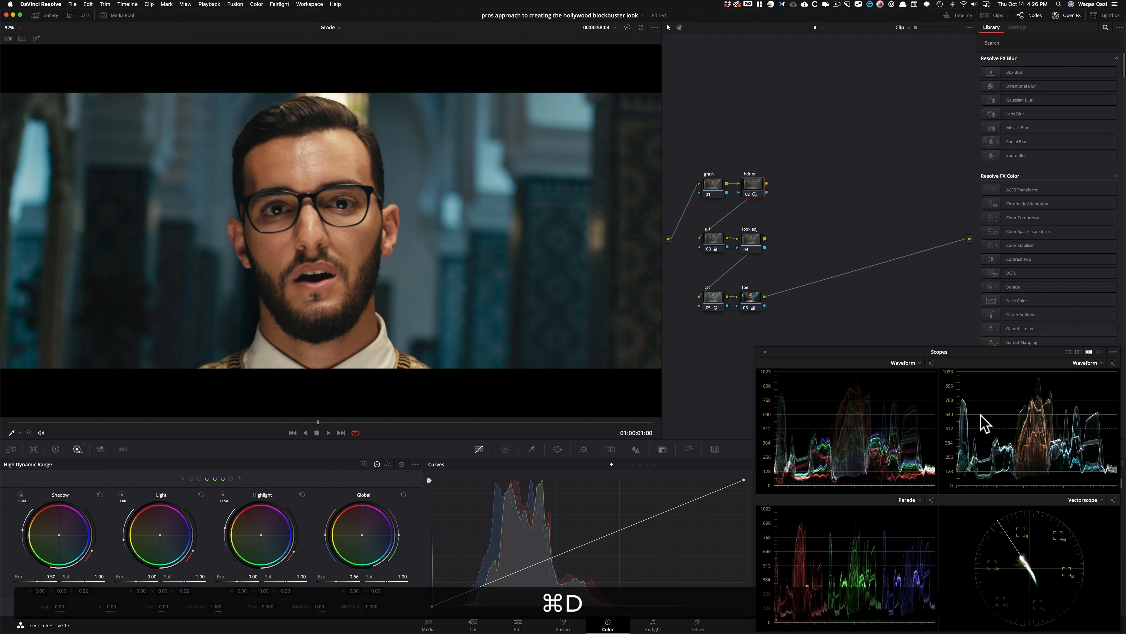
key(super+d)
key(super+d)
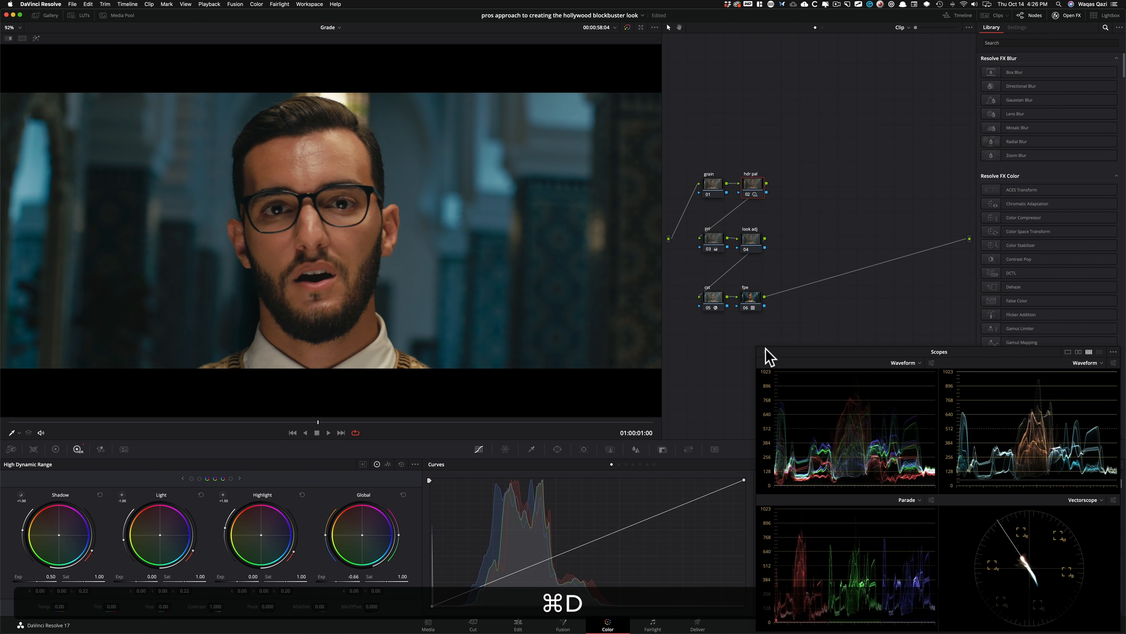
On the look adj node, lower the yellows in the Hue Vs Sat curve and ease the reds to a saturation of 0.93.
click(750, 239)
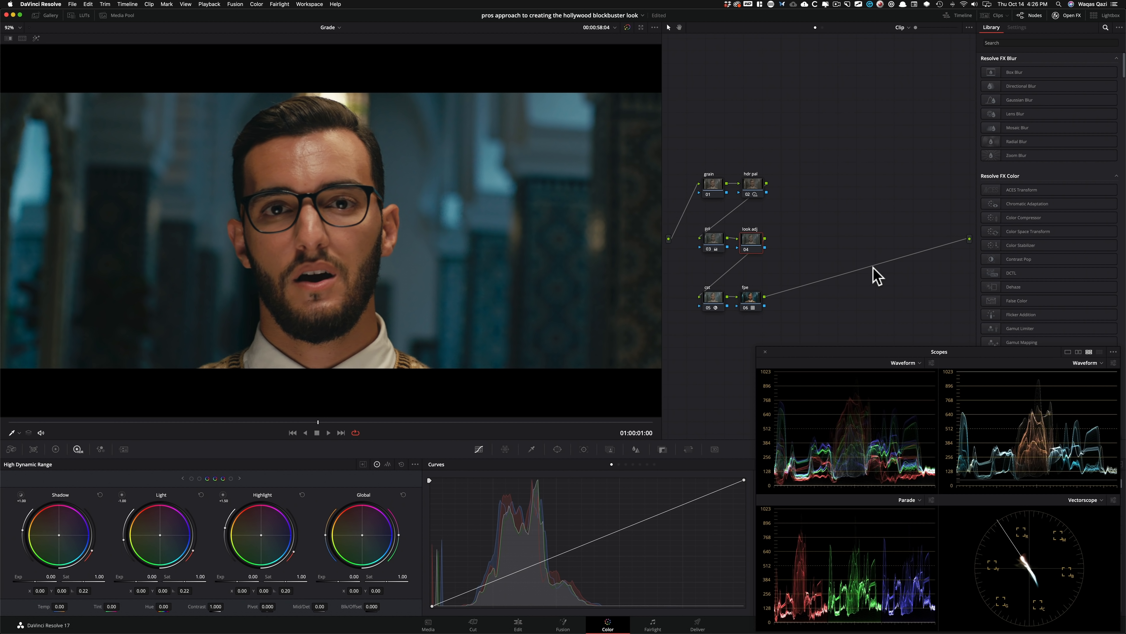
key(alt+c)
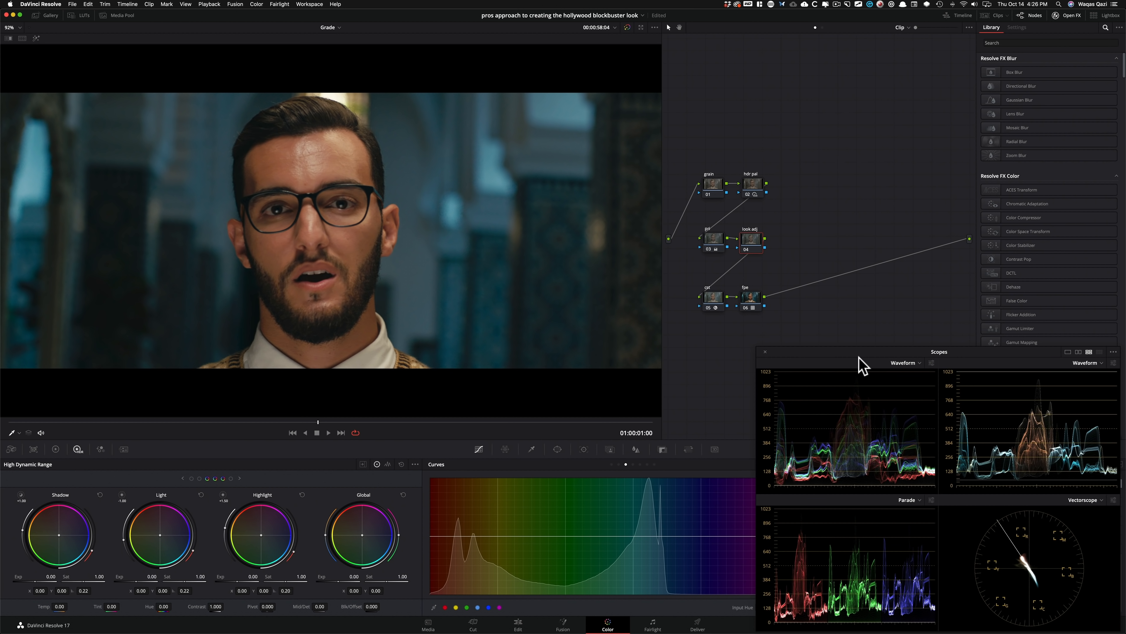
drag(831, 351, 829, 174)
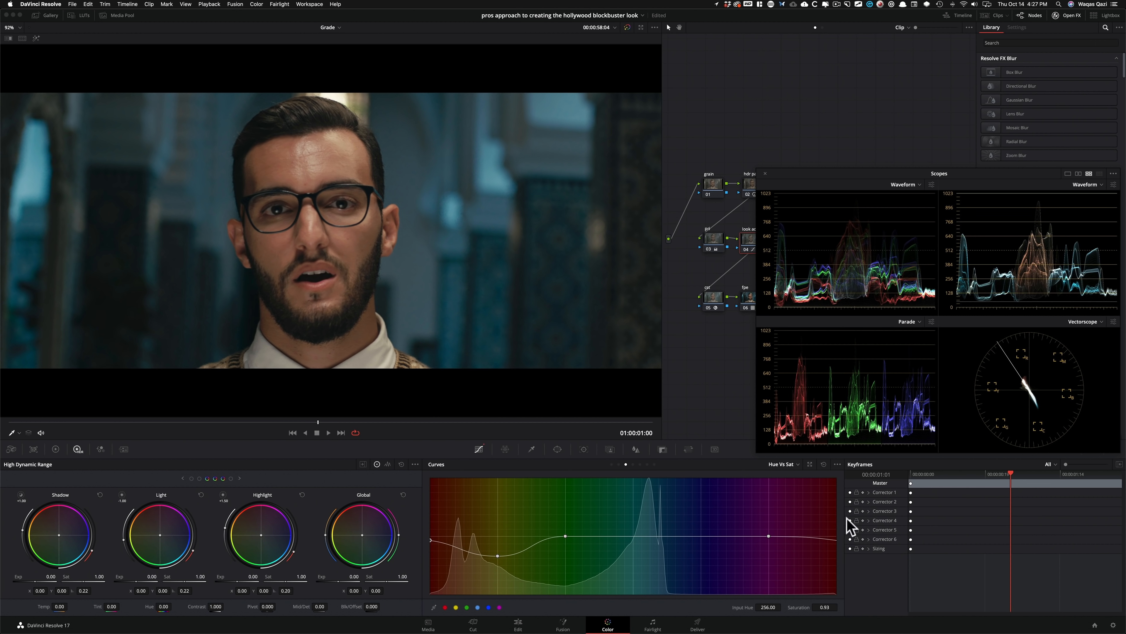
key(super+d)
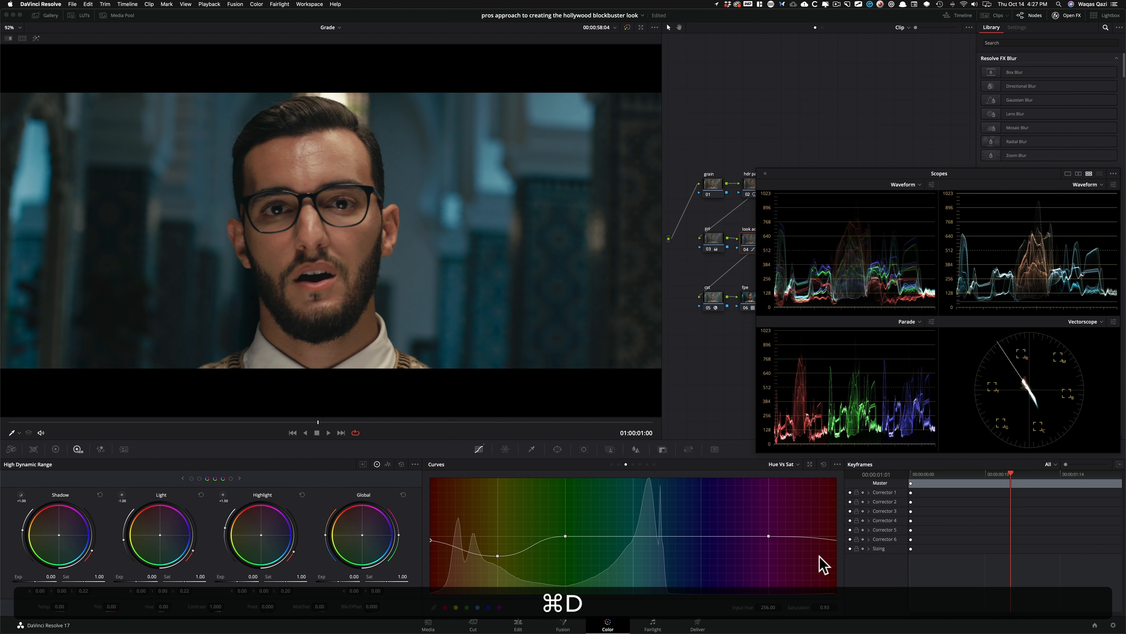
Pull the high-saturation end of the look adj node's Sat Vs Sat curve down to an output saturation of about 0.58.
click(647, 464)
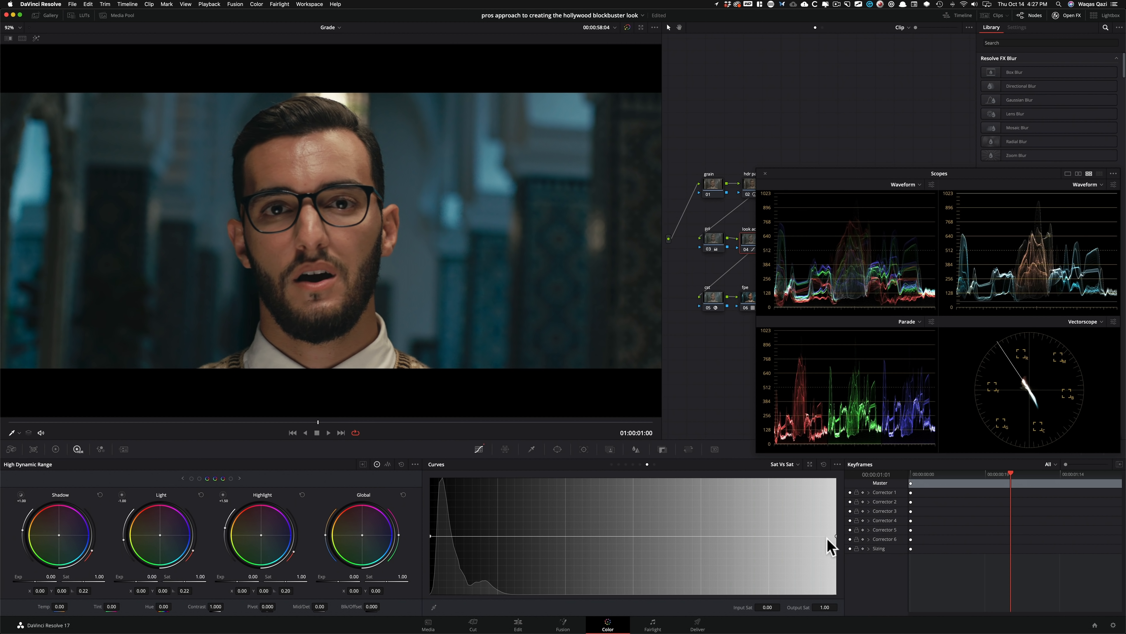
drag(837, 537, 818, 573)
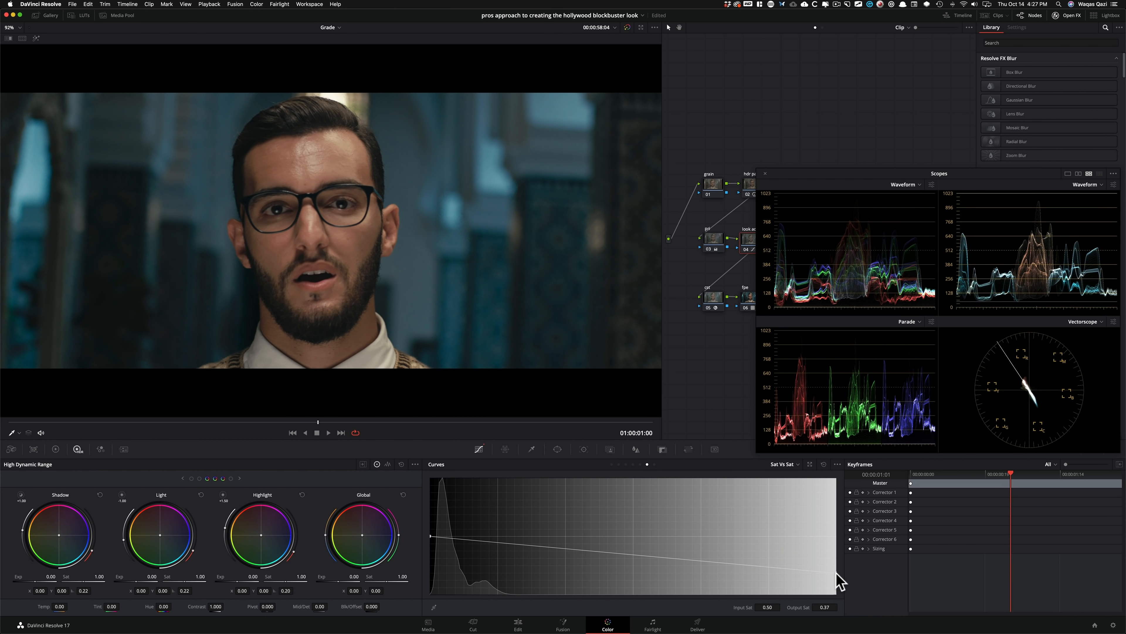
drag(836, 569, 836, 559)
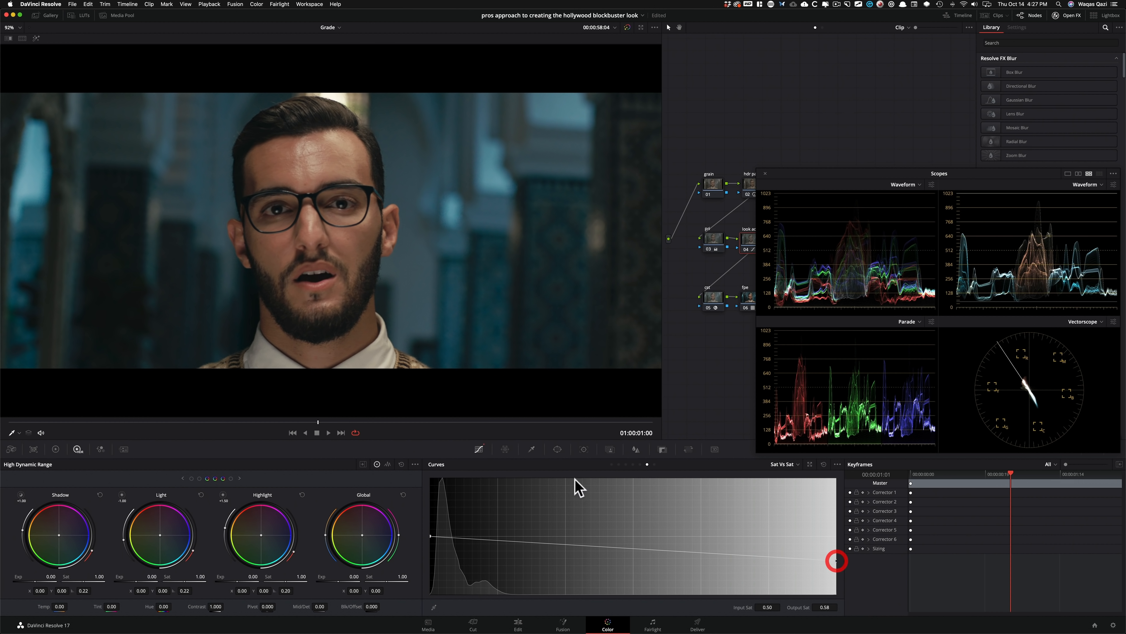
Adjust the yellow point of the Hue Vs Sat curve to a saturation of 0.73 and toggle the look adj node to compare.
click(625, 464)
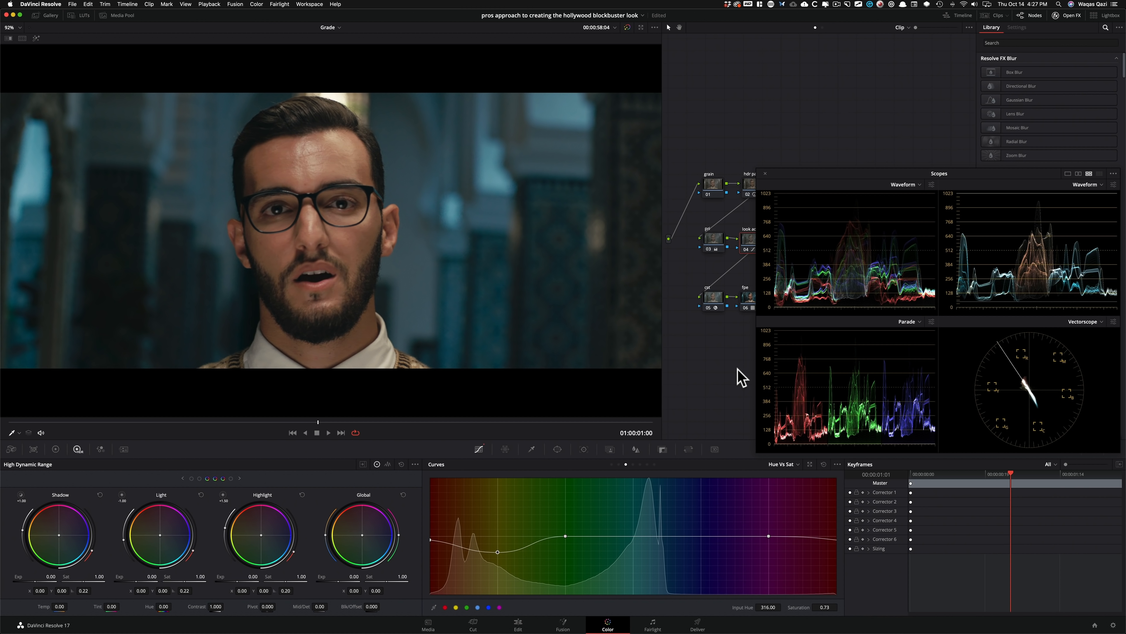
key(super+d)
key(super+d)
key(super+d)
key(super+d)
key(super+d)
key(super+d)
drag(858, 174, 847, 354)
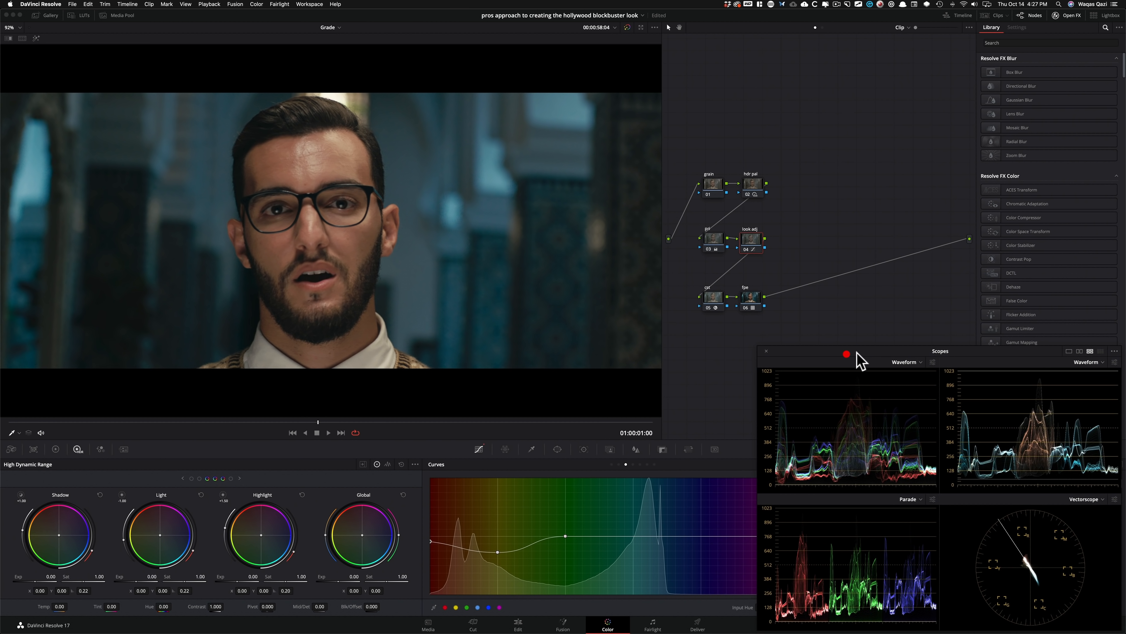
On the look adj node's log wheels, set the high range to 0.470 and warm the Highlights to 0.05, -0.03, -0.06, checking skin and collar.
key(alt+z)
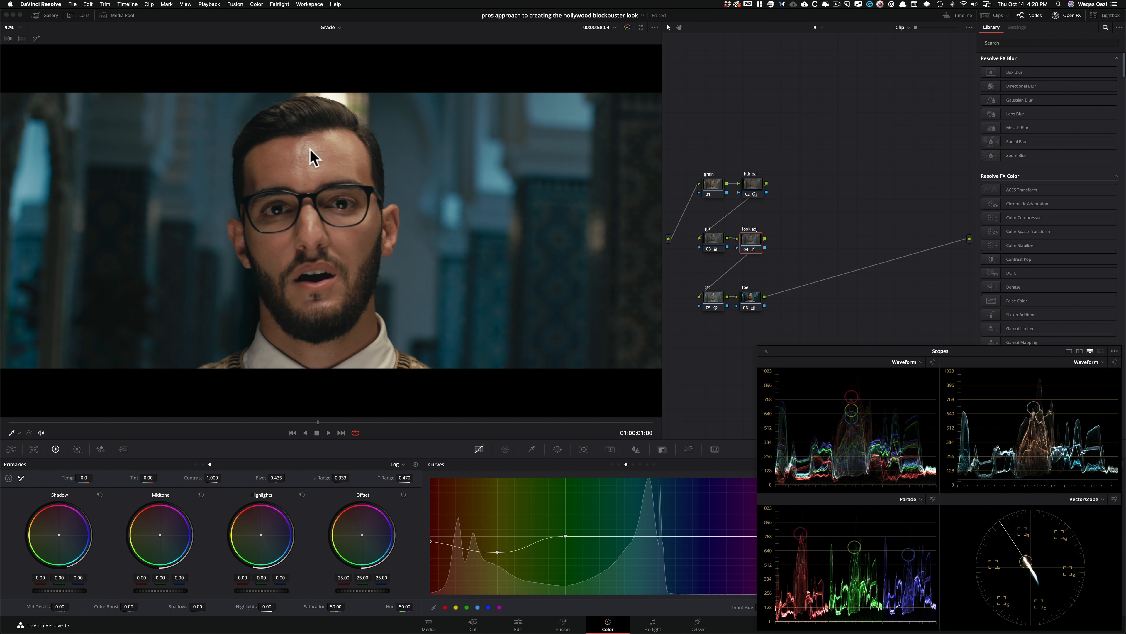
scroll(315, 258, up, 8)
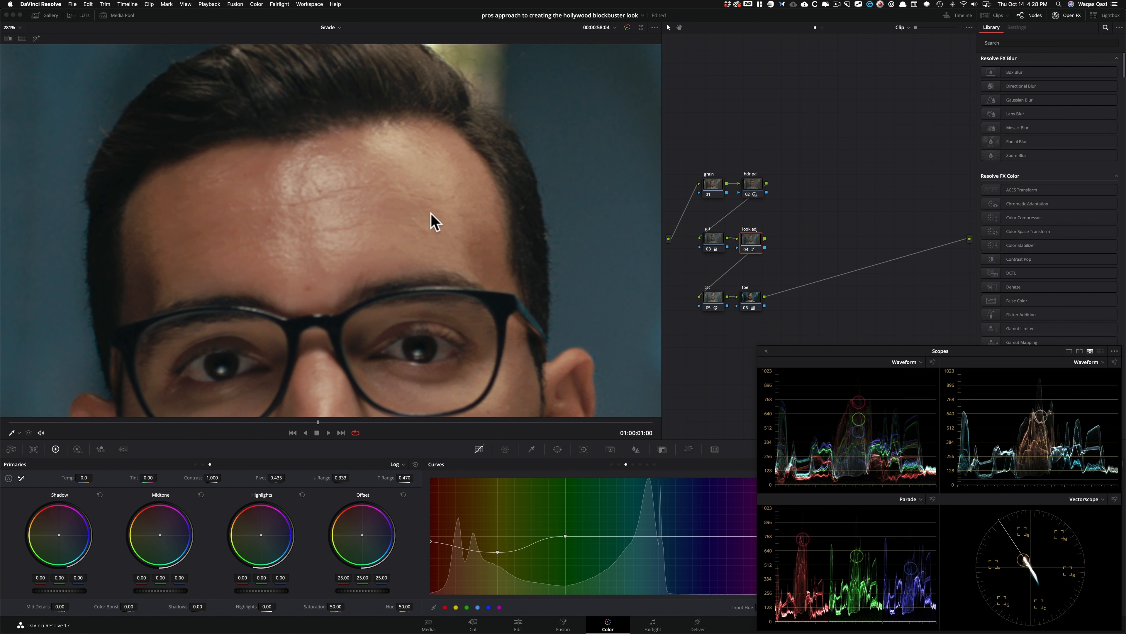
key(shift+z)
scroll(402, 201, up, 8)
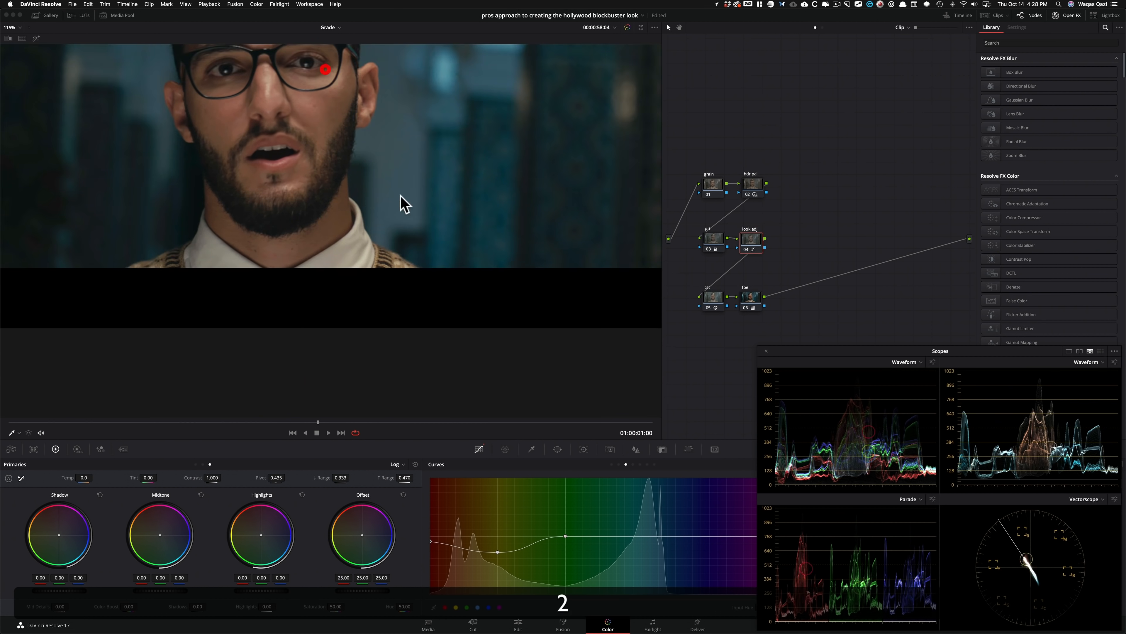
scroll(487, 252, up, 2)
drag(218, 166, 345, 309)
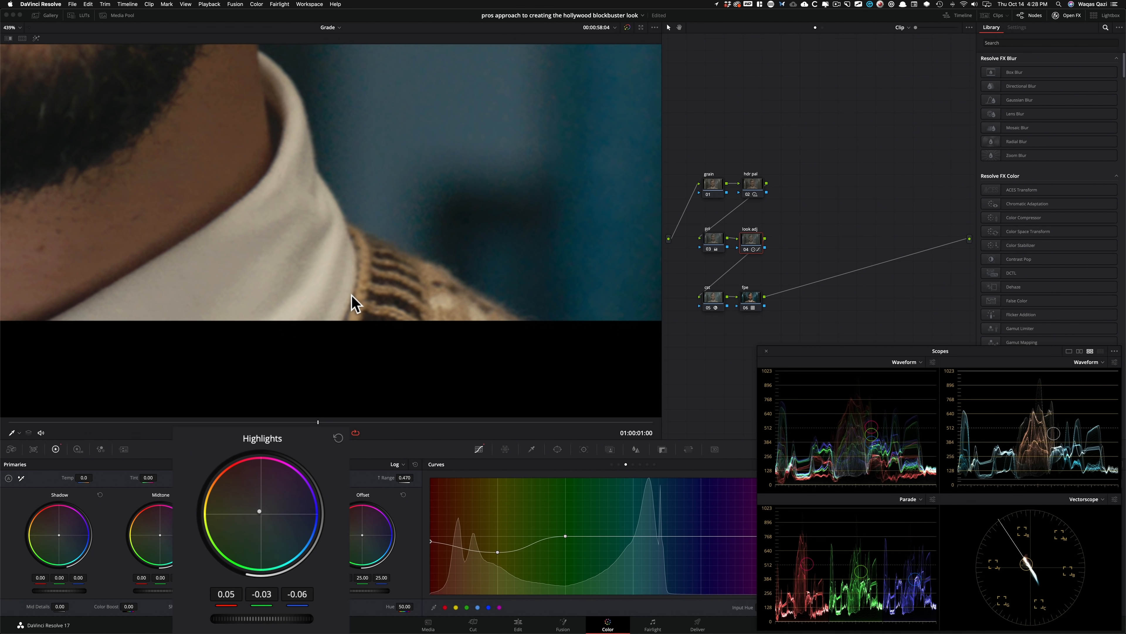
key(shift+z)
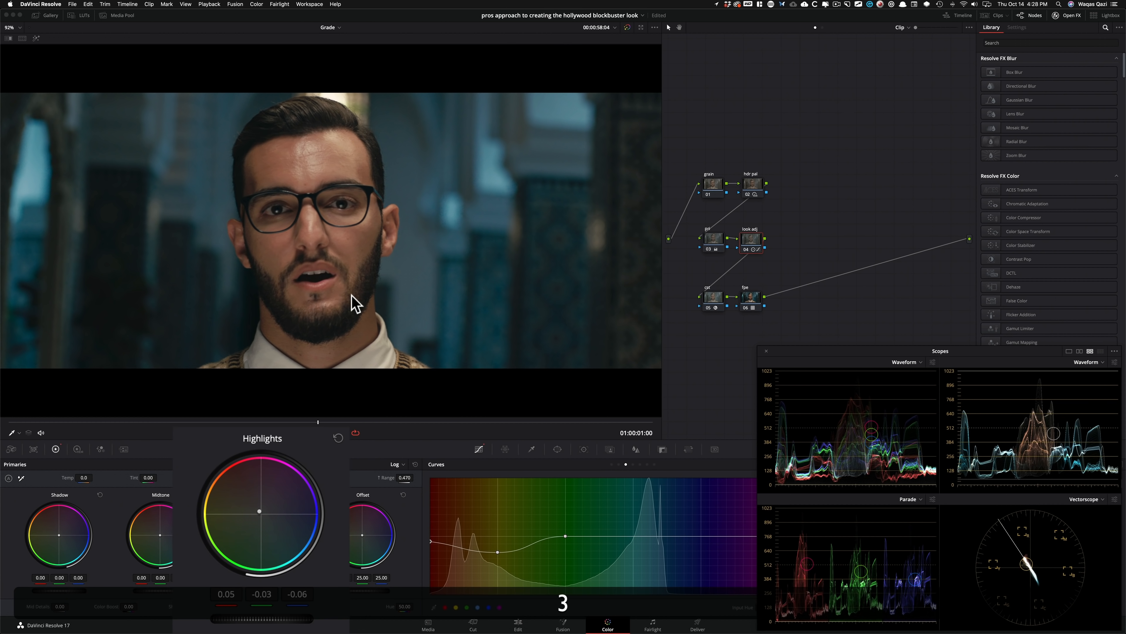
Toggle the look adj node to compare and inspect the white collar up close.
key(super+d)
key(super+2)
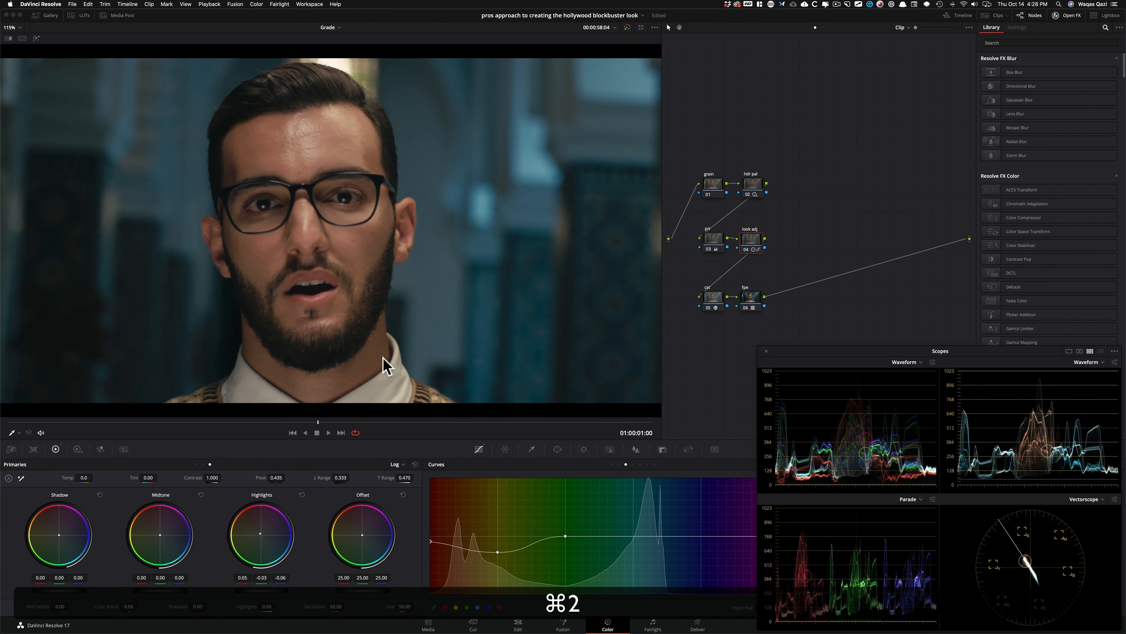
scroll(386, 365, up, 10)
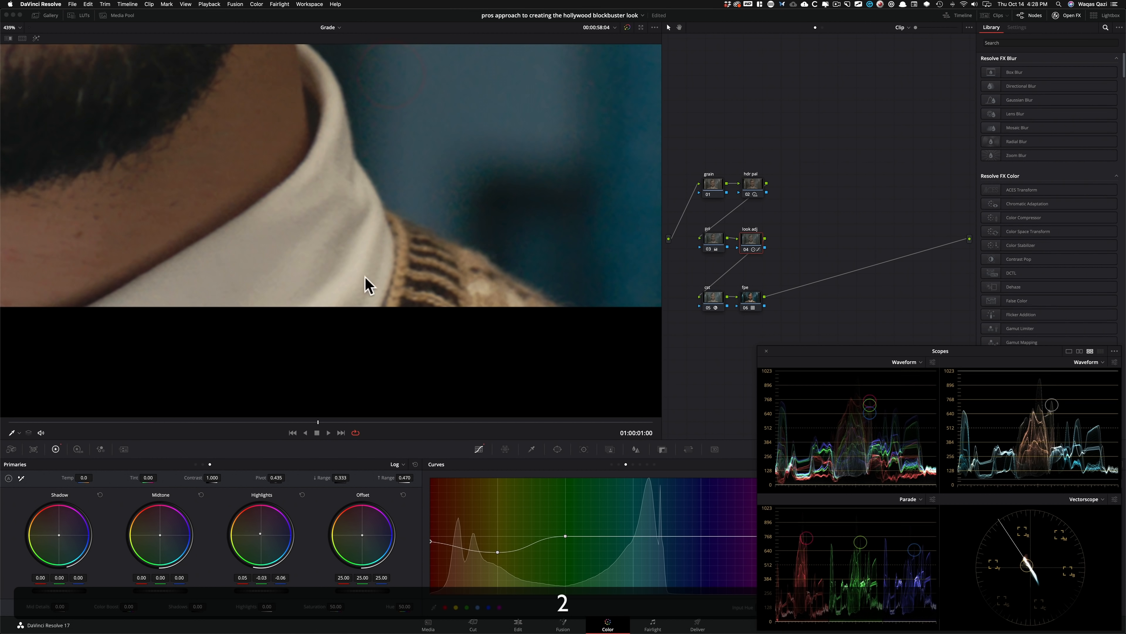
key(shift+z)
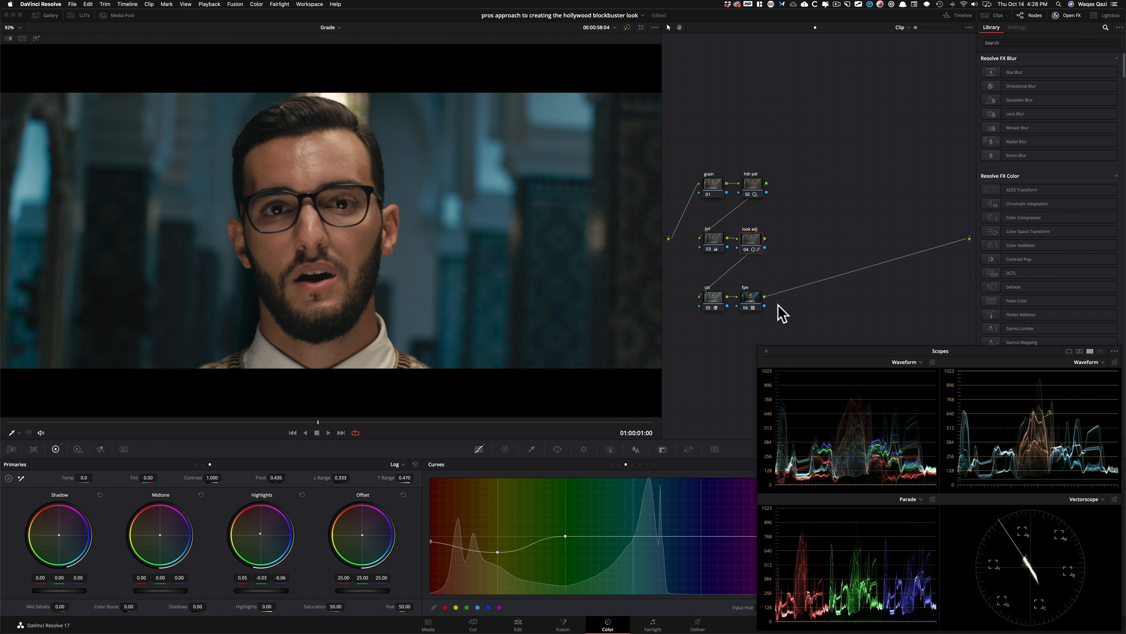
key(super+d)
Move the grain and hdr pal nodes together higher up in the node graph, away from the other rows.
click(714, 186)
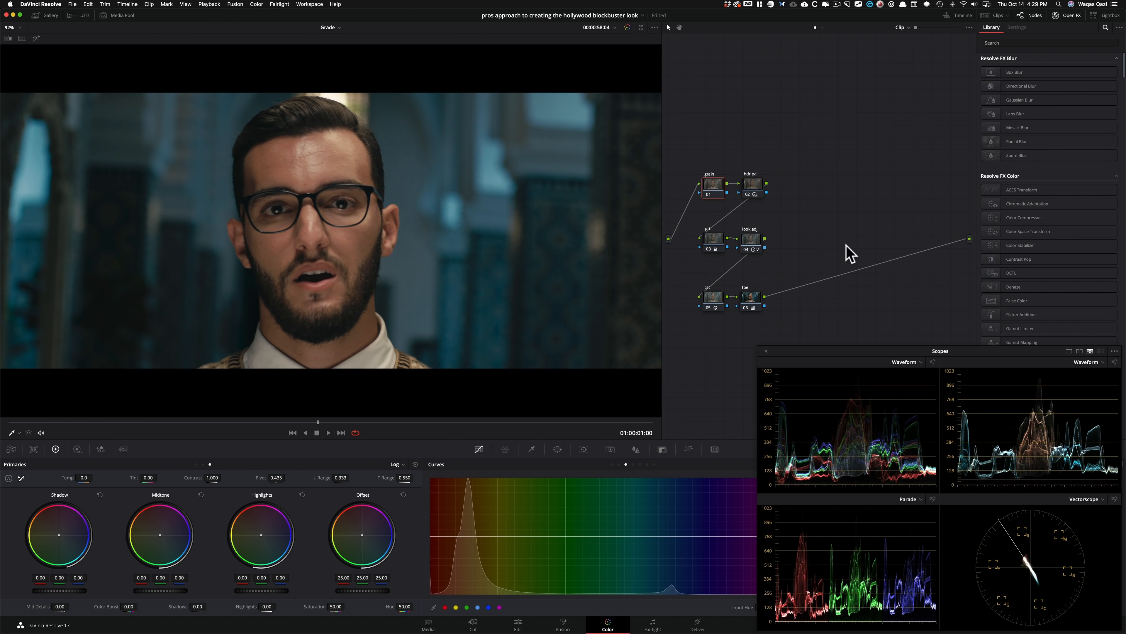
drag(716, 183, 715, 181)
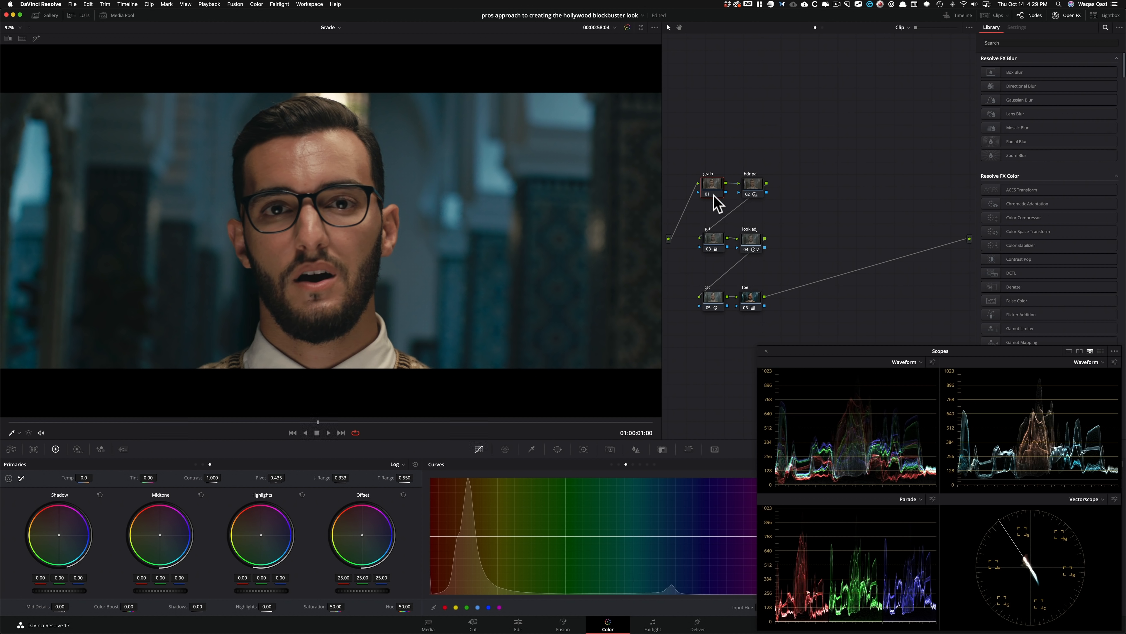
drag(790, 189, 860, 216)
drag(710, 185, 717, 141)
click(842, 114)
click(761, 141)
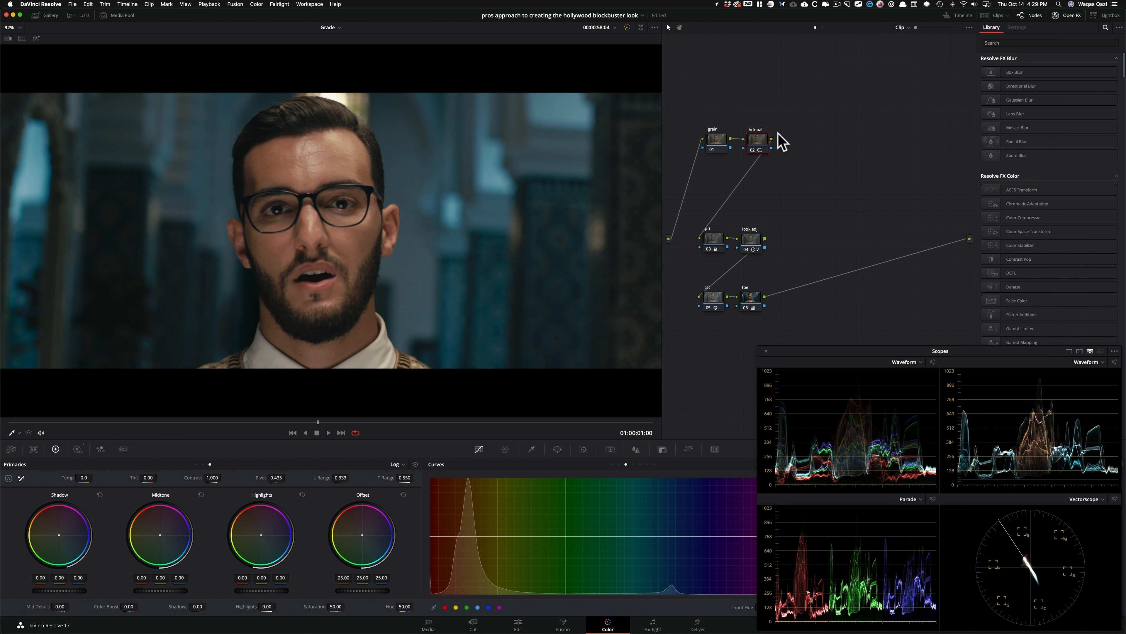
click(760, 141)
Search the effects library for "gra" and apply Film Grain to the grain node.
click(721, 147)
click(1040, 43)
text(gra)
drag(1013, 73, 714, 144)
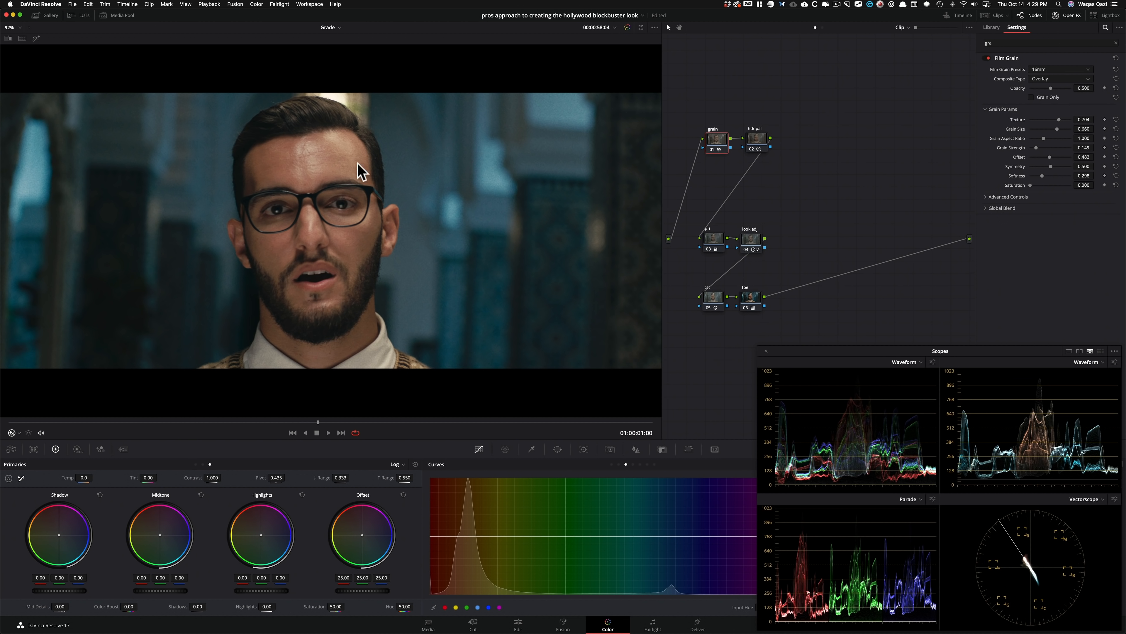
Set the Film Grain preset to 16mm Archival Print and inspect the grain on the man's face up close.
click(1053, 70)
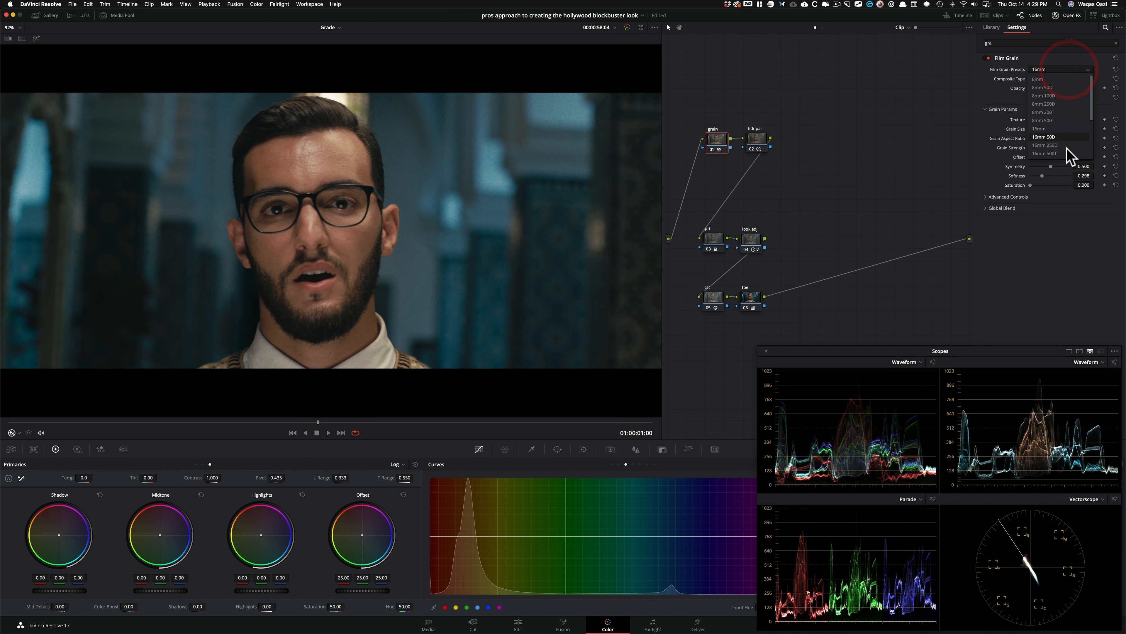
click(1079, 105)
double_click(353, 266)
scroll(501, 177, up, 2)
drag(425, 204, 424, 154)
drag(459, 255, 493, 319)
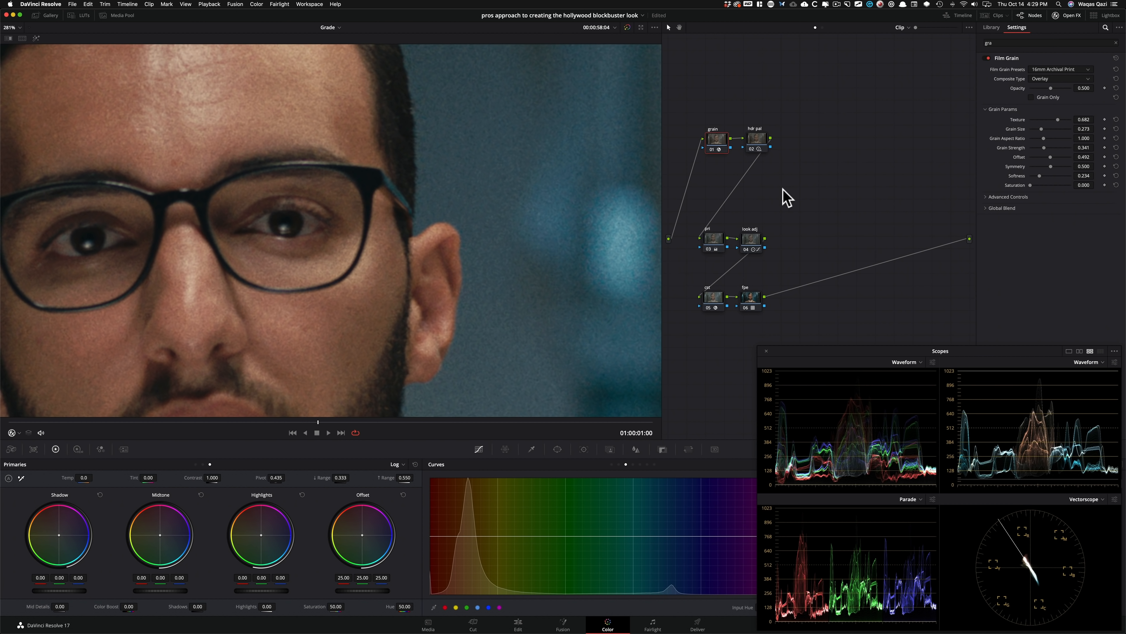
Add a new grade version, extract the grain node there and insert it at the end of the chain, after the fpe node.
key(super+y)
click(720, 143)
key(e)
drag(713, 140, 827, 245)
click(645, 180)
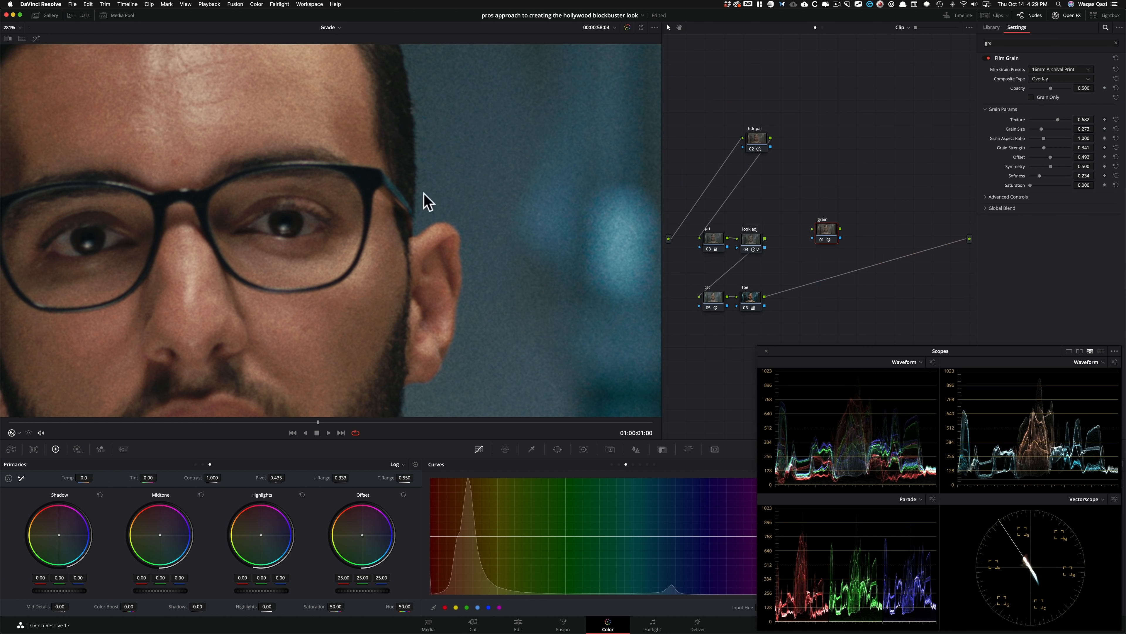
drag(834, 239, 830, 293)
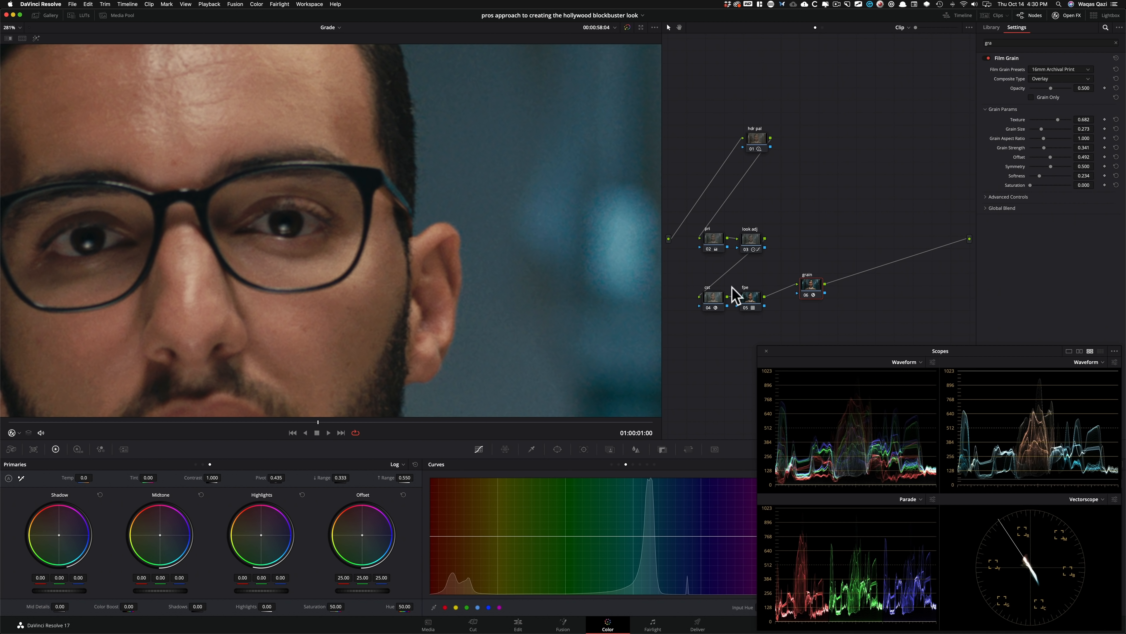
Switch between the grade versions to compare grain at the start of the chain with grain at the end.
key(super+b)
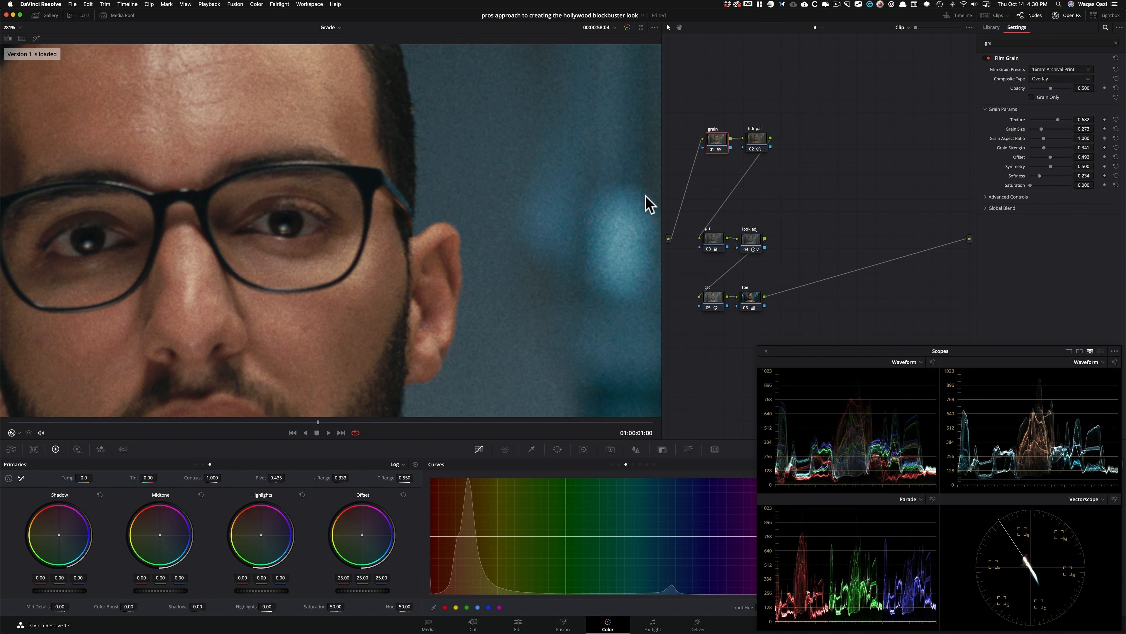
click(840, 156)
click(880, 134)
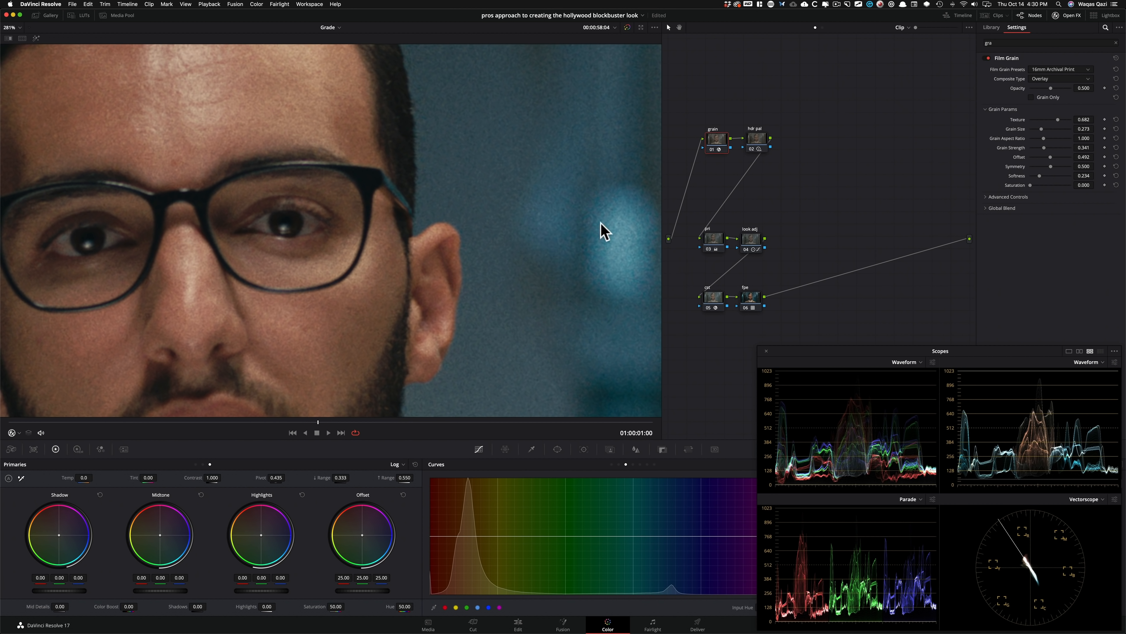
key(super+b)
key(super+b)
key(super+b)
Change the grain node's Film Grain preset to 35mm 400T and fit the whole frame in the viewer.
drag(722, 136, 724, 135)
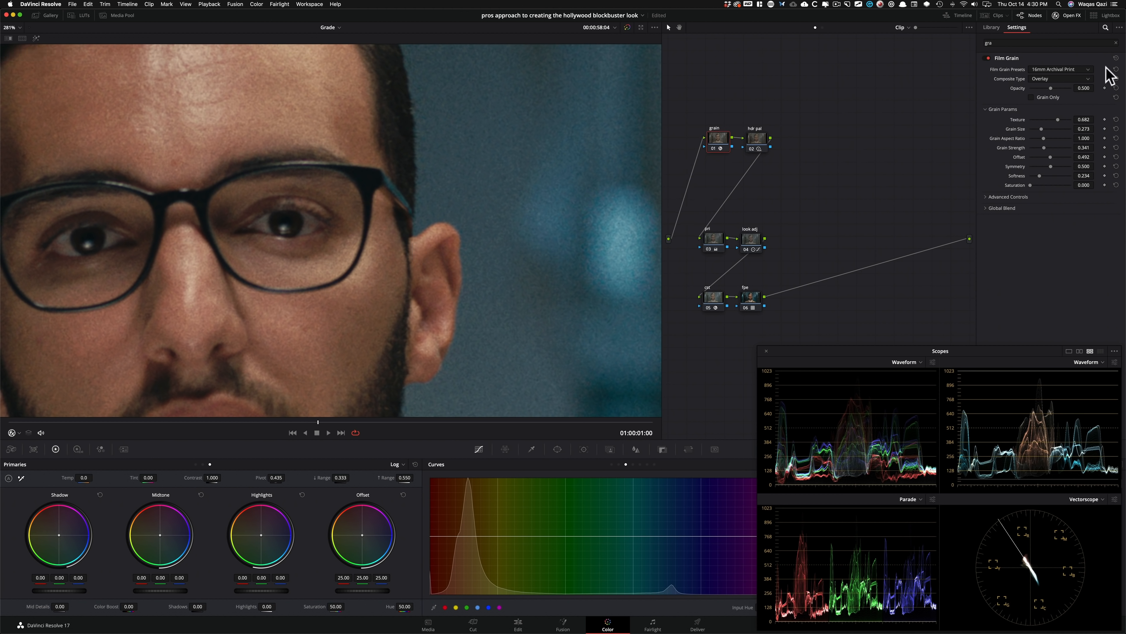
click(1082, 68)
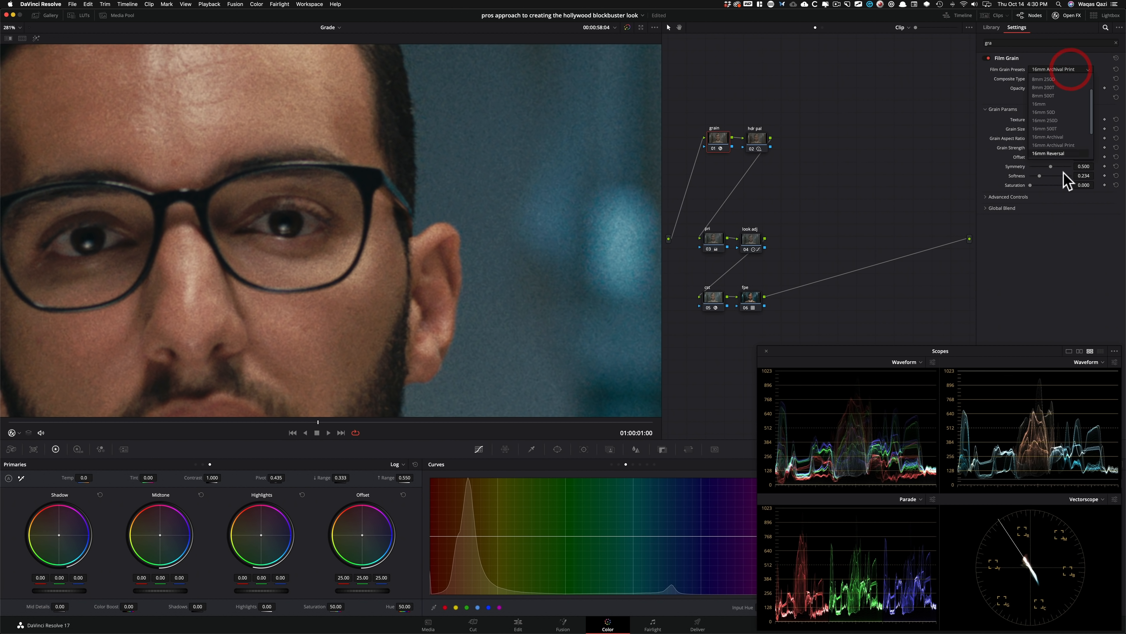
click(1069, 146)
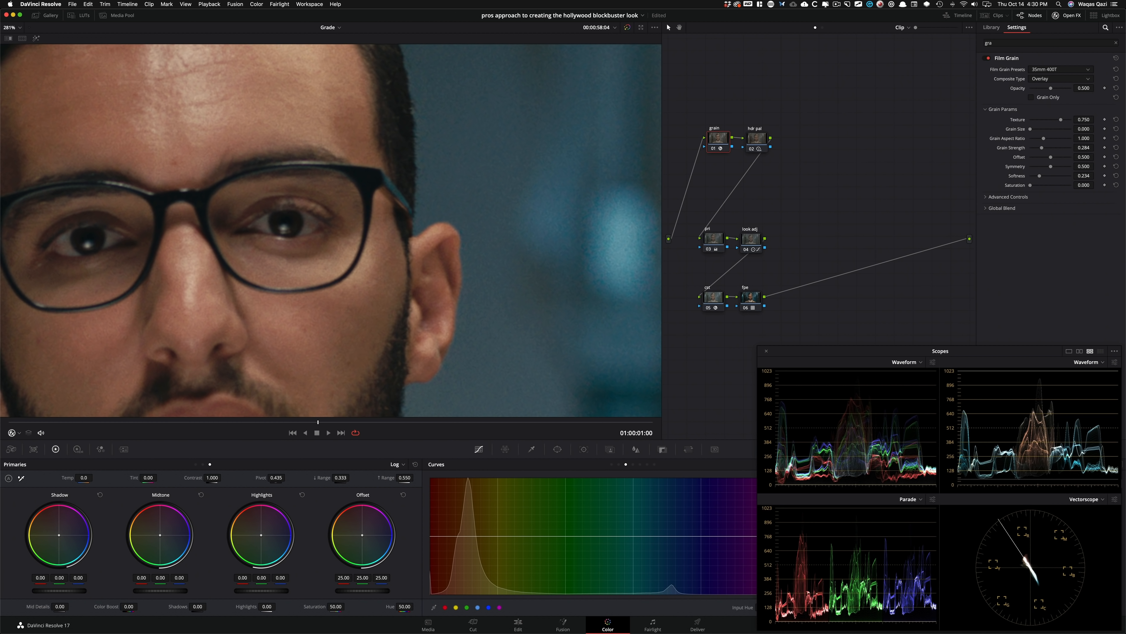
key(shift+z)
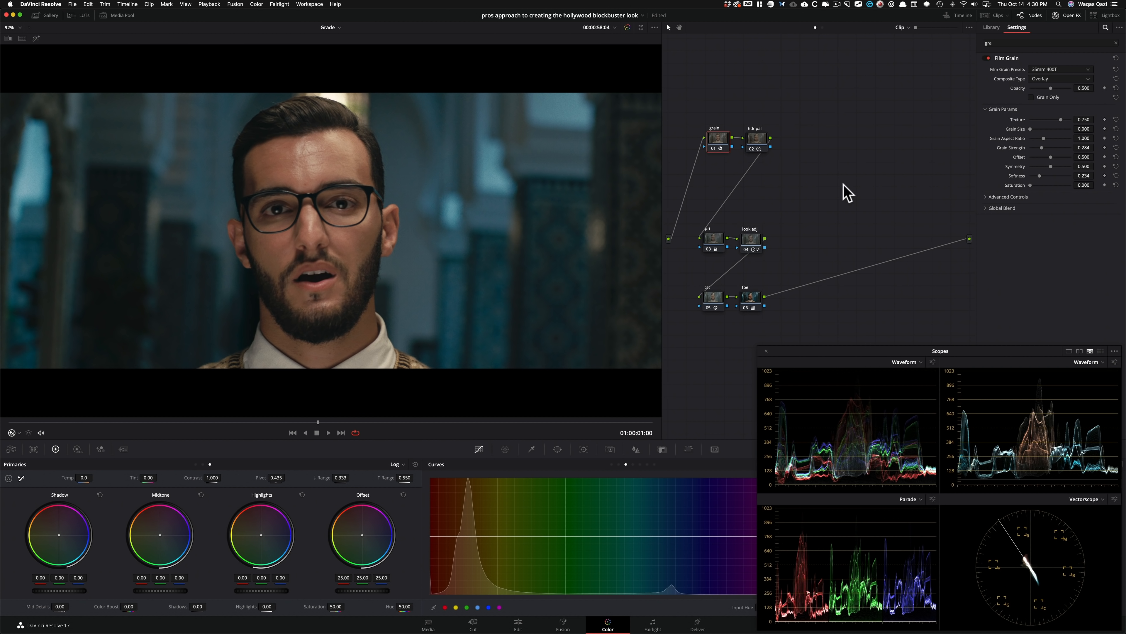
Move the grain and hdr pal nodes back down, close above the row with the look adj node.
drag(694, 102, 832, 175)
drag(708, 138, 721, 177)
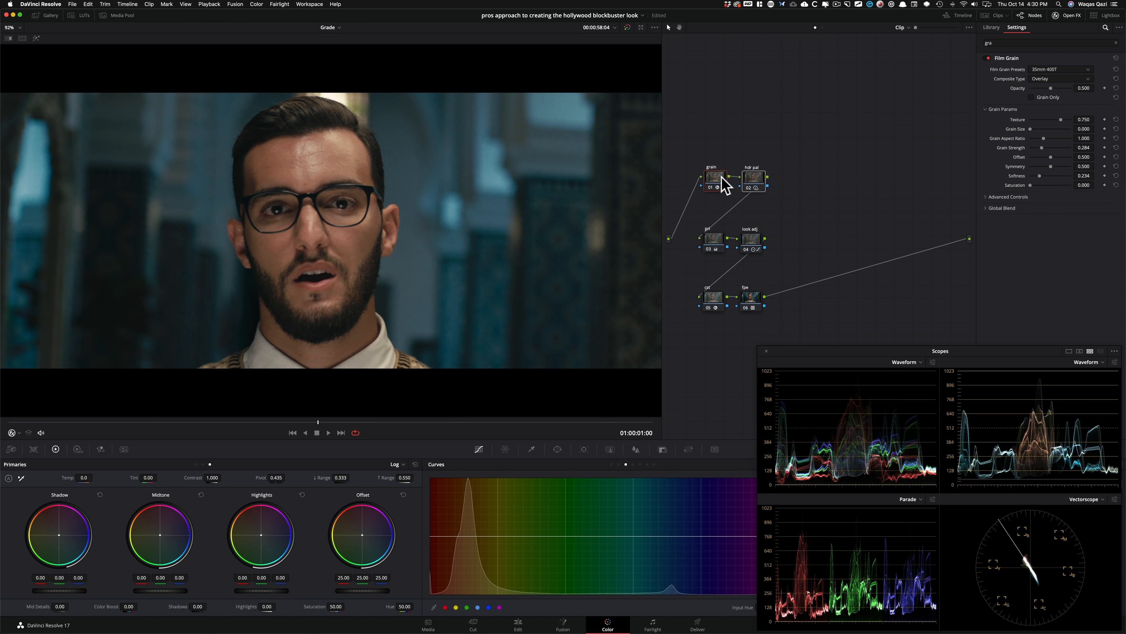
click(849, 184)
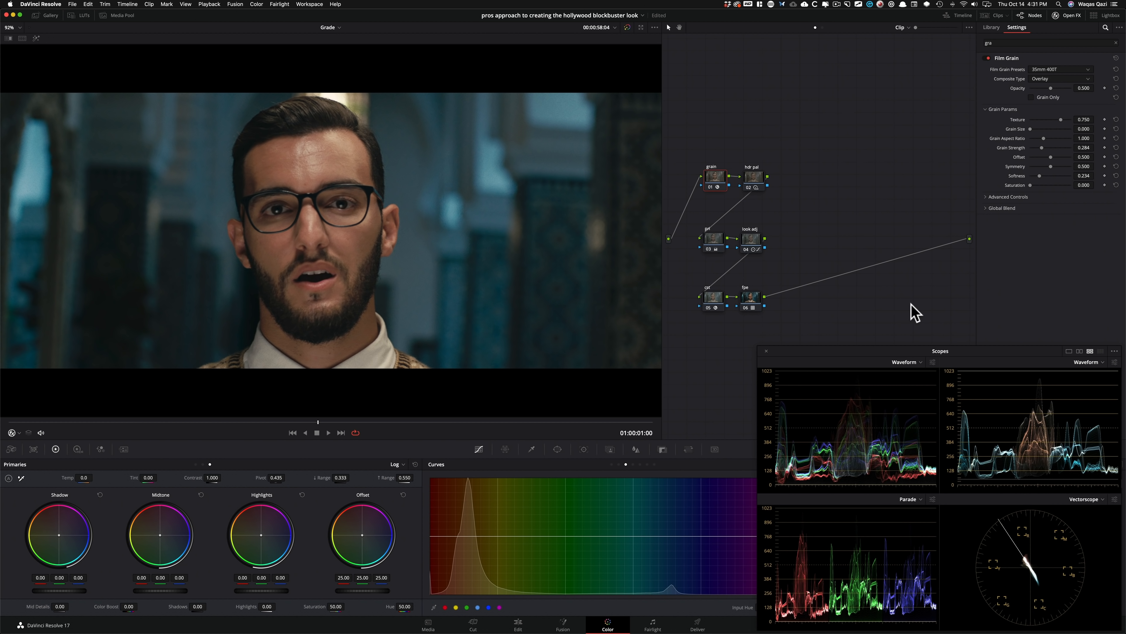
Cycle through the clip's grade versions to compare the finished look with the plain Color Space Transform conversion.
key(super+b)
key(super+b)
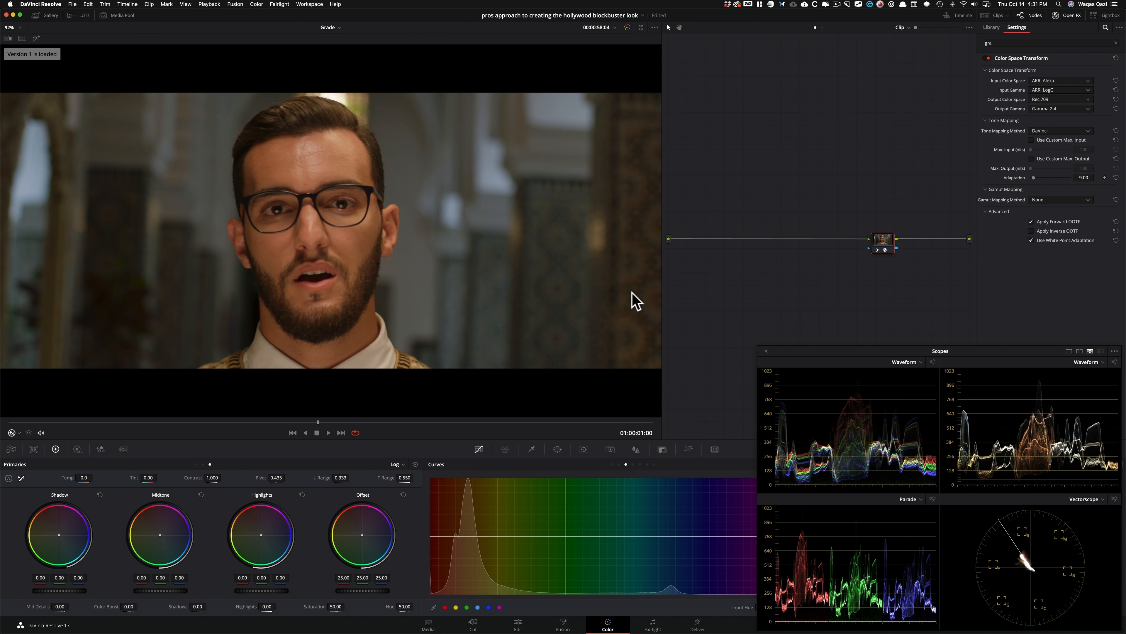
key(super+b)
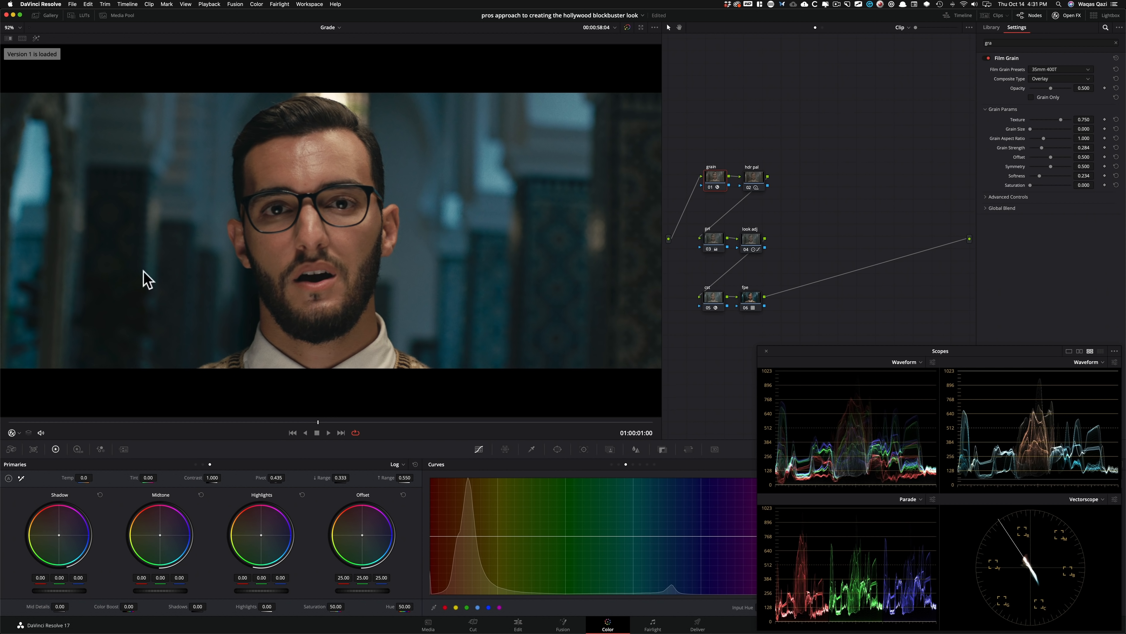
Disable all six nodes and compare the ungraded log image with the Color Space Transform version.
drag(787, 320, 696, 104)
key(super+d)
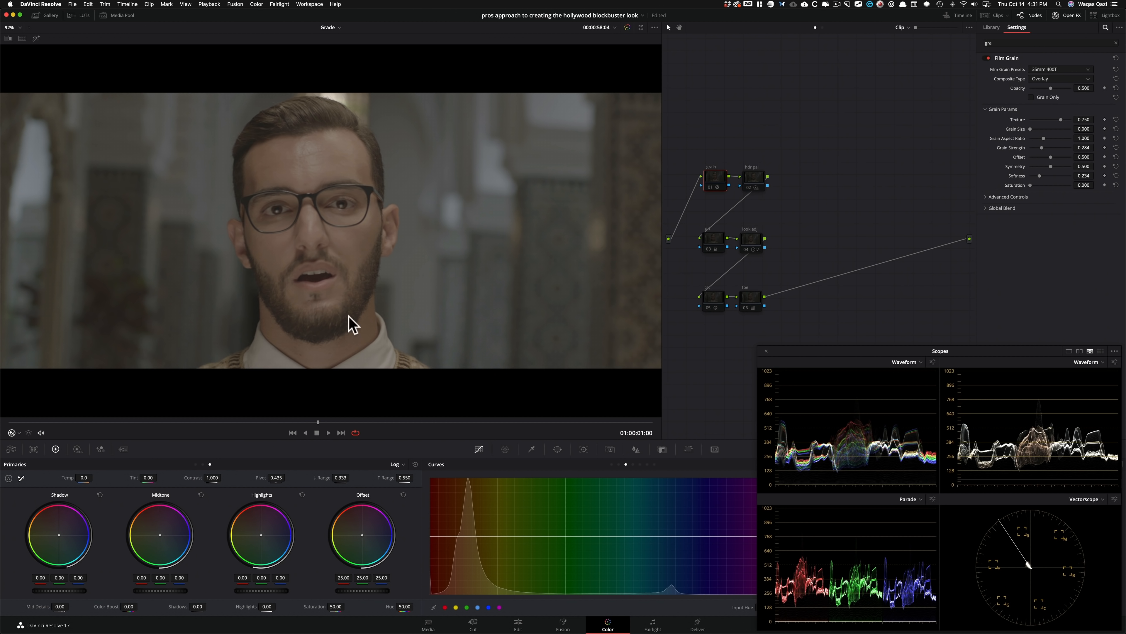
key(super+n)
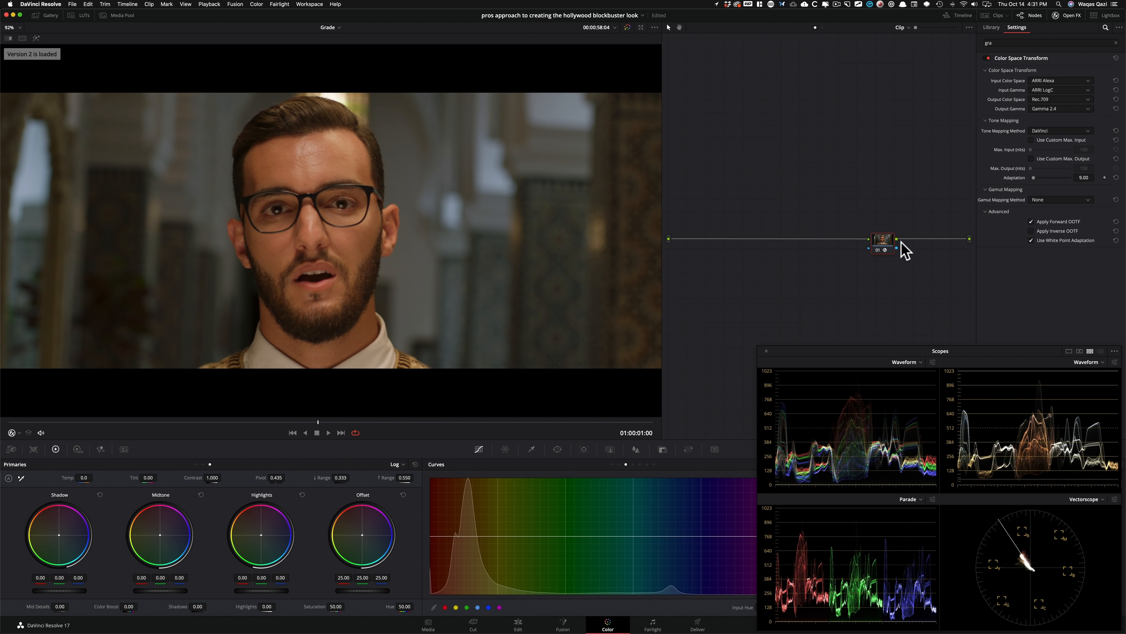
key(super+b)
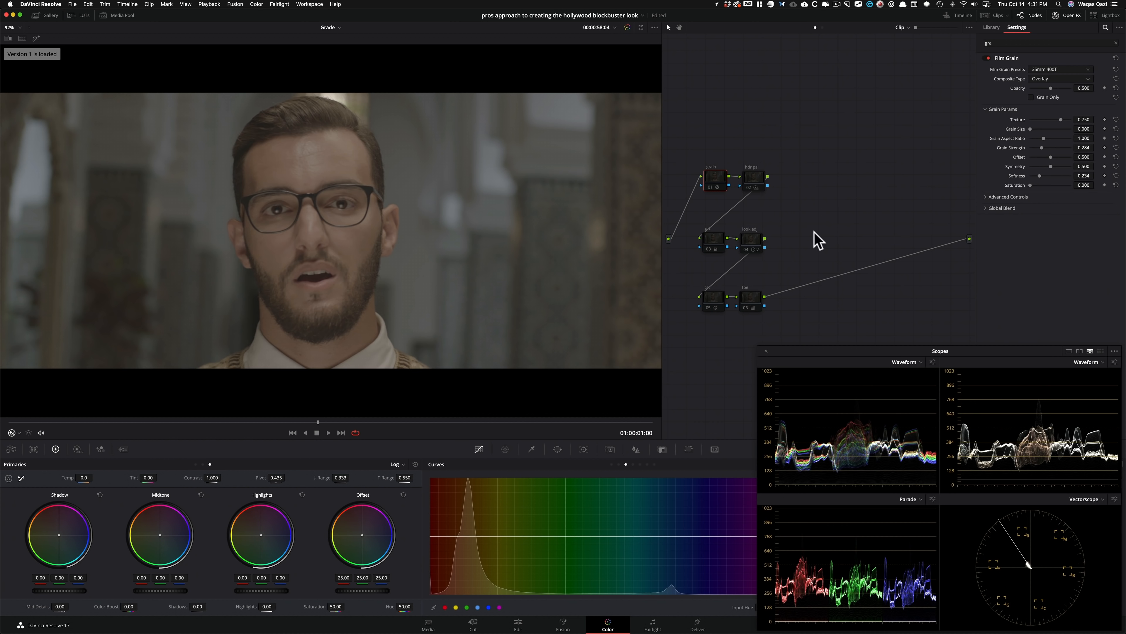
Re-enable node 03, the cst node and the fpe node one at a time to review each one's contribution.
click(711, 238)
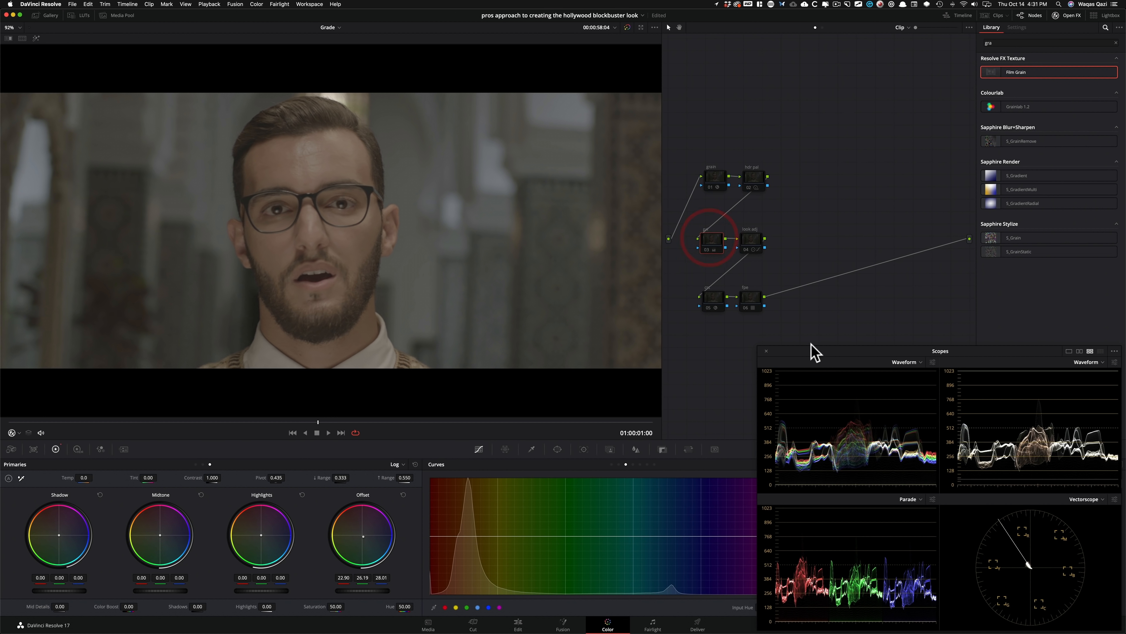
key(super+d)
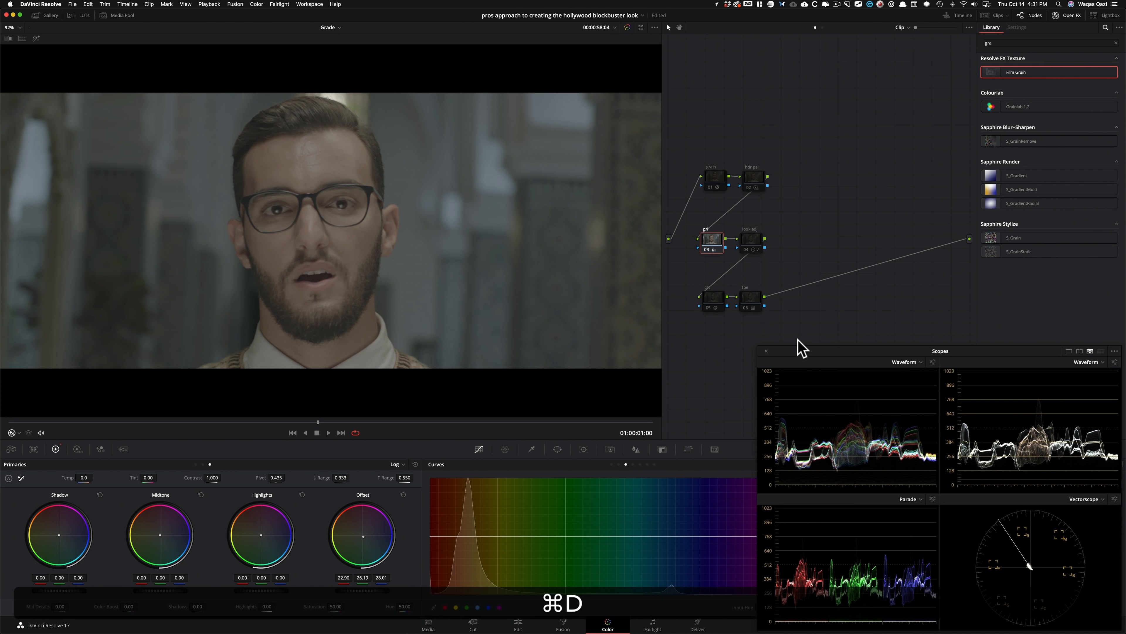
click(709, 301)
key(super+d)
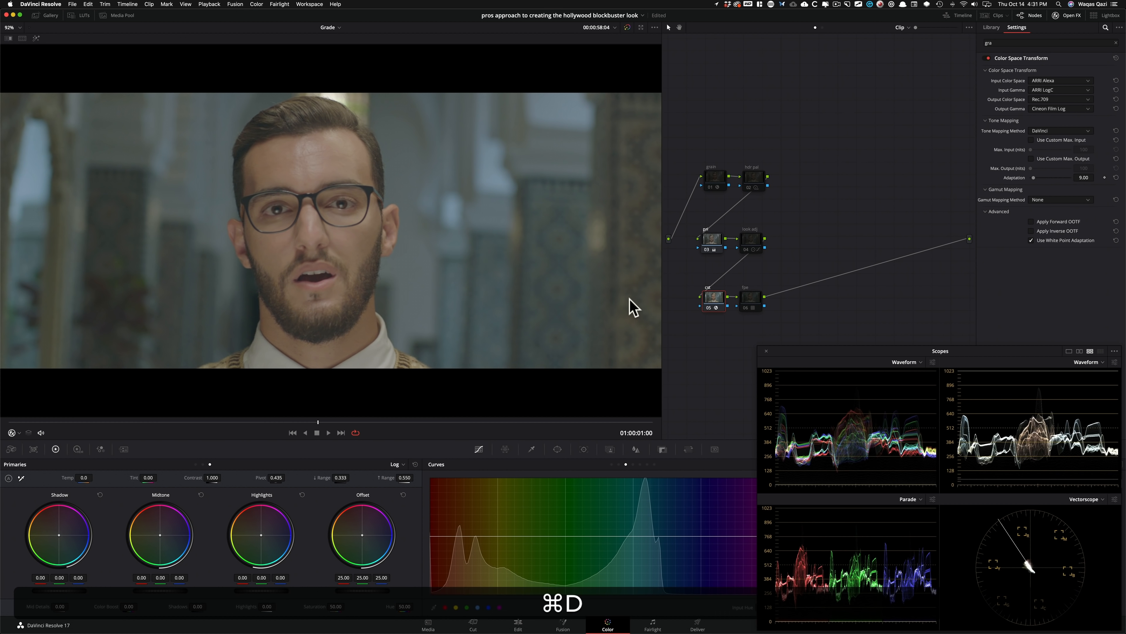
click(753, 298)
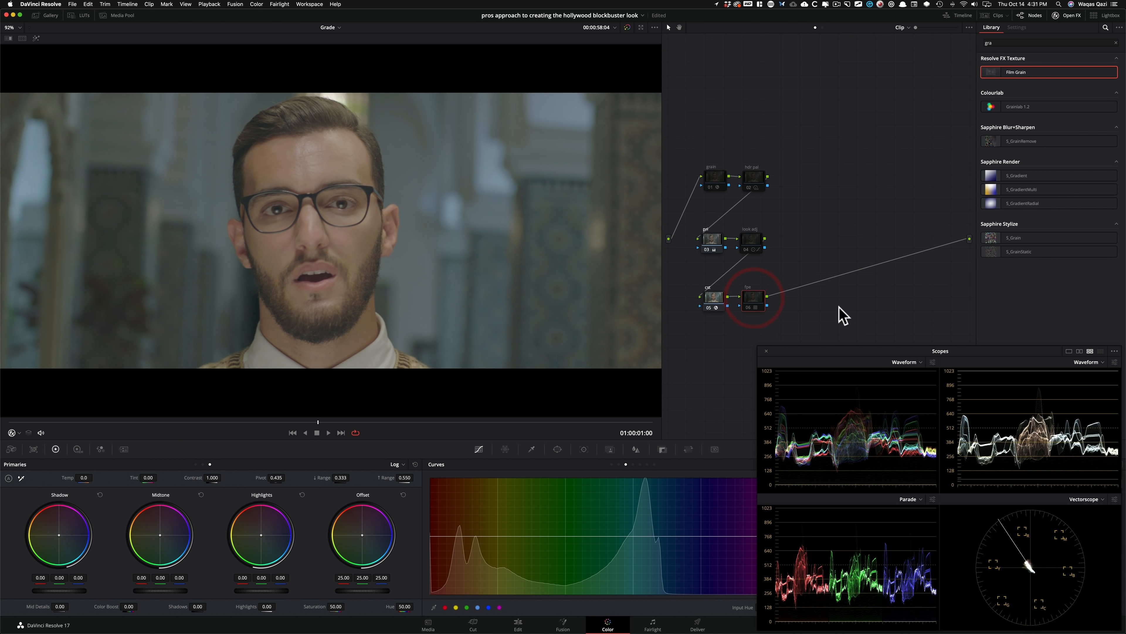
key(super+d)
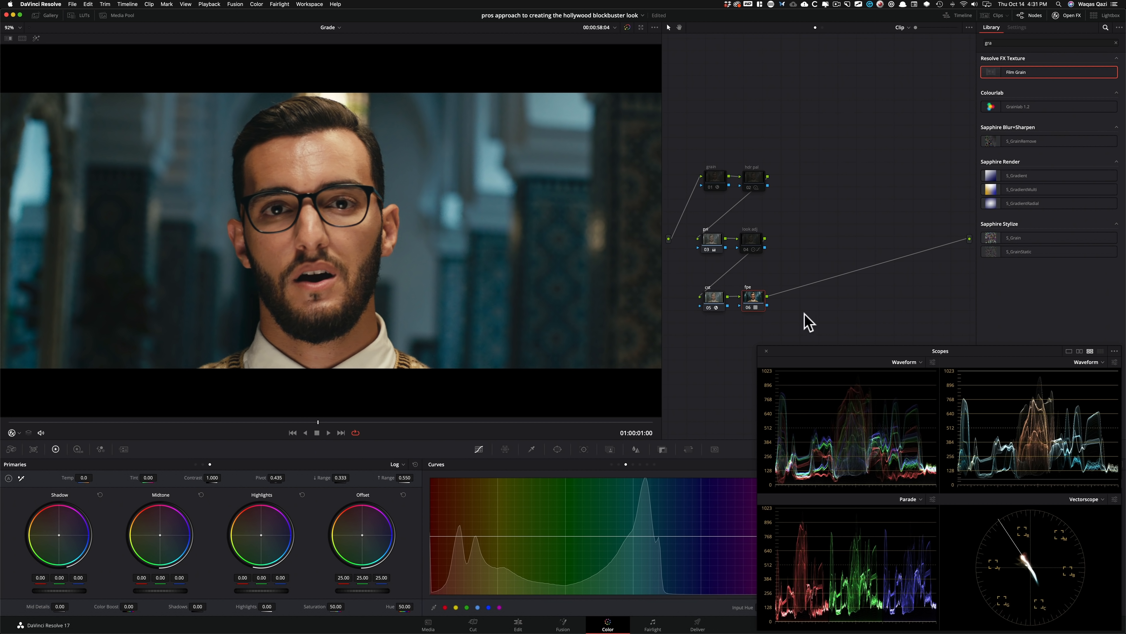
Re-enable the hdr pal, look adj and grain nodes one at a time to review the complete grade.
click(789, 124)
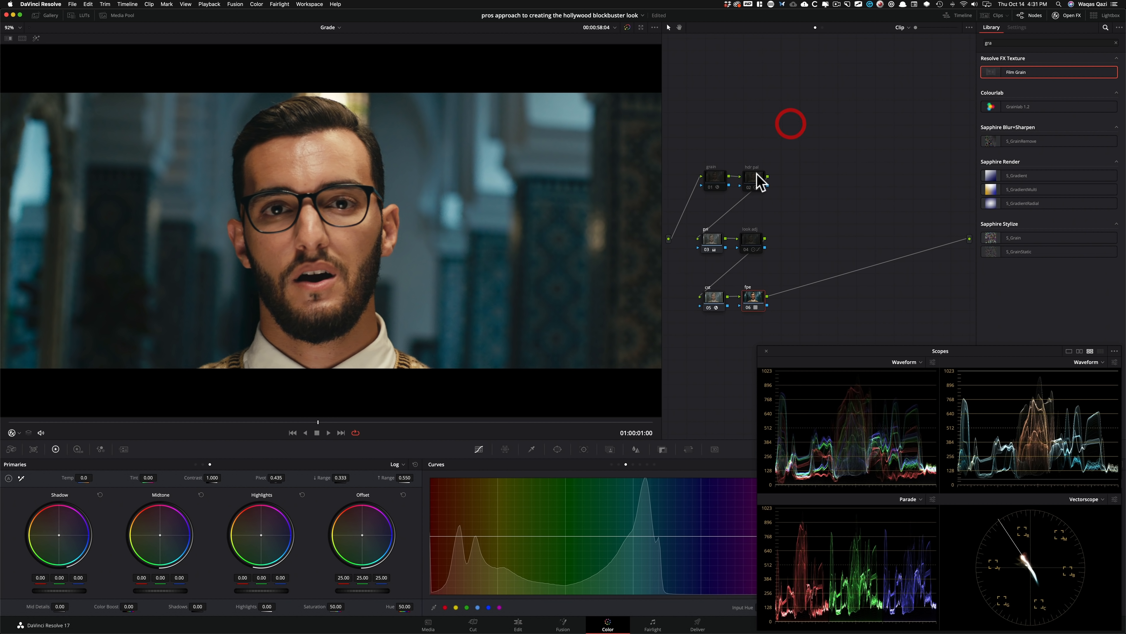
click(758, 180)
key(super+d)
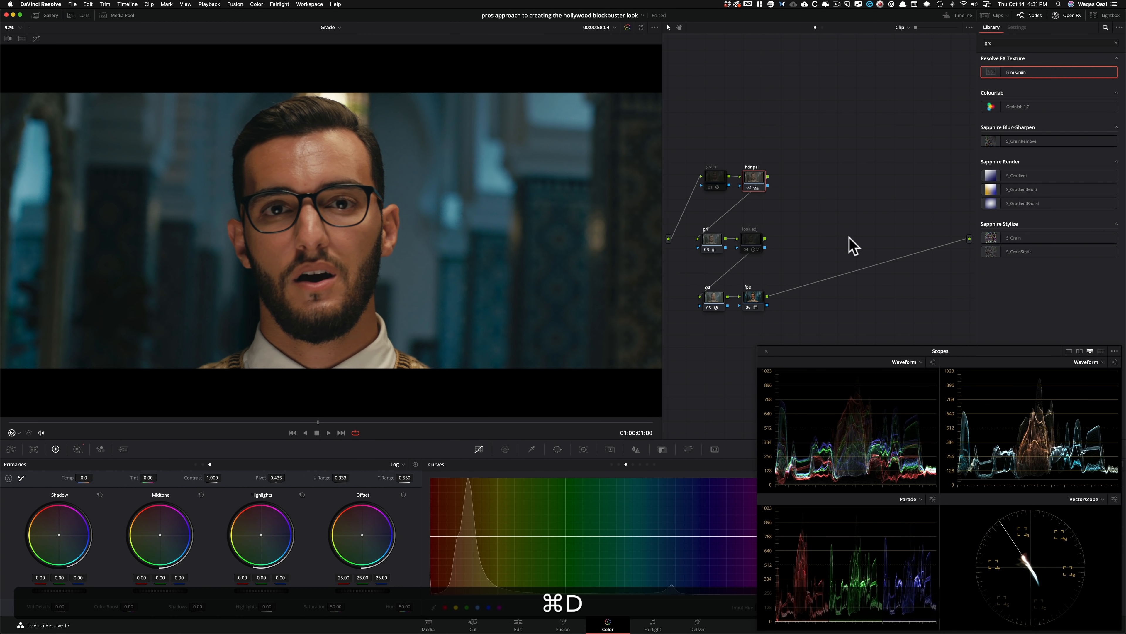
click(713, 176)
click(751, 239)
key(super+d)
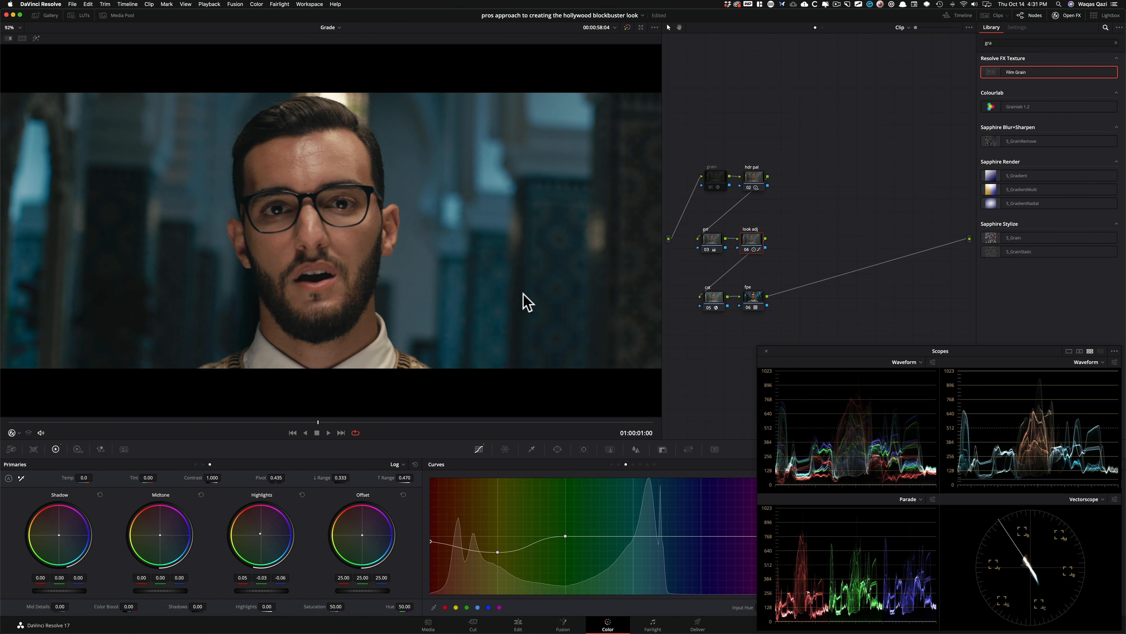
key(super+d)
click(722, 177)
key(super+d)
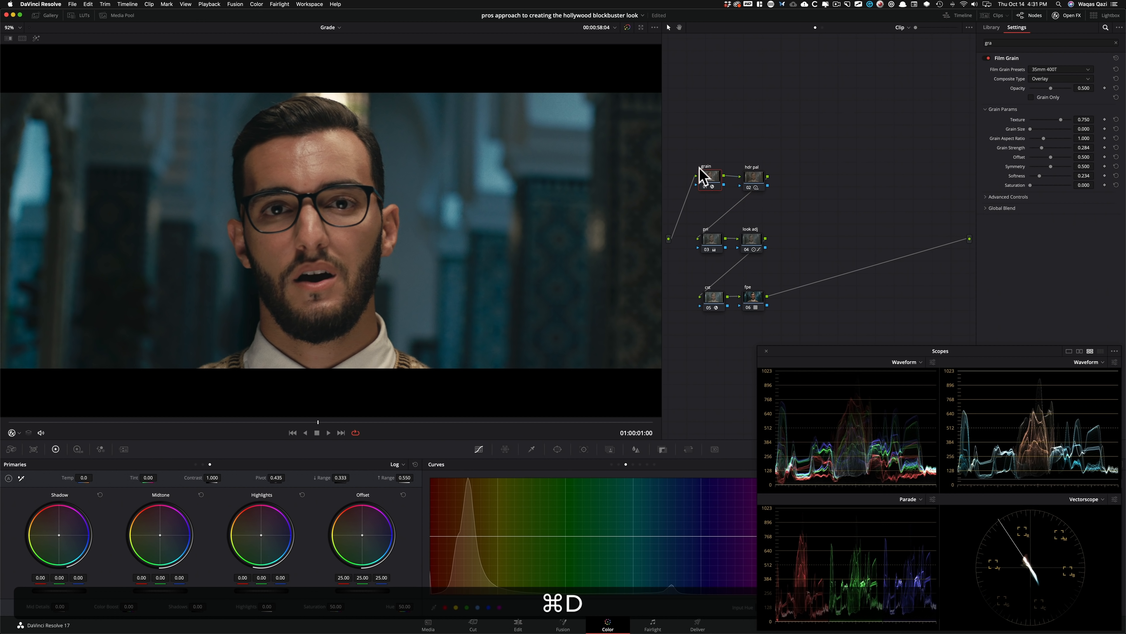